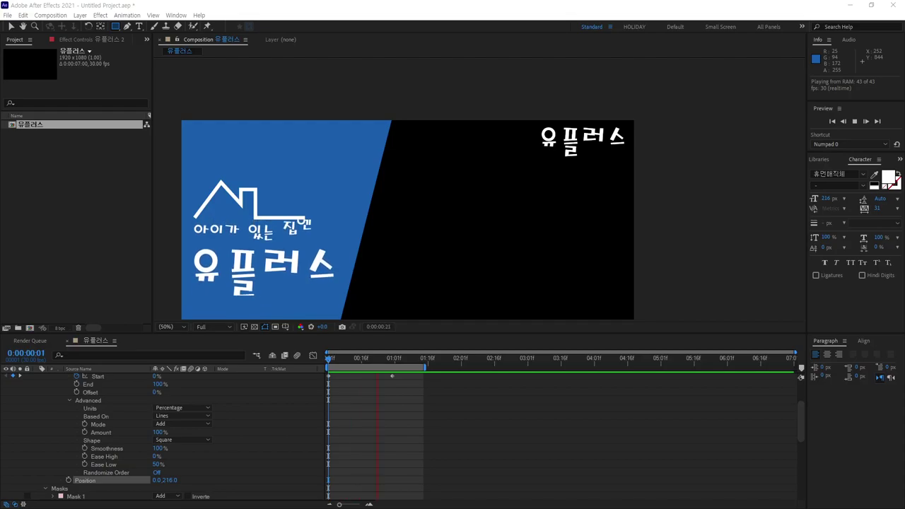
Stop the preview, drag the work area end out to 0:00:03:04, and set the time to 0:00:01:01.
key(space)
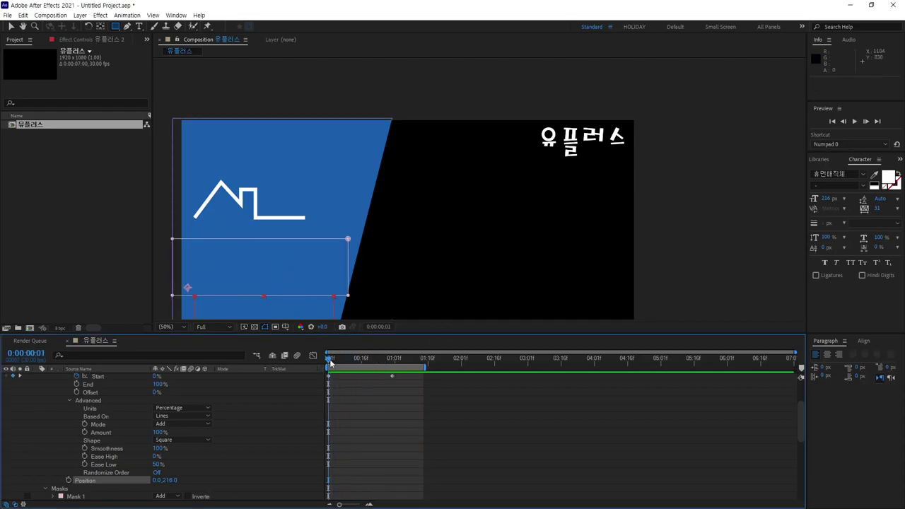
drag(329, 362, 396, 368)
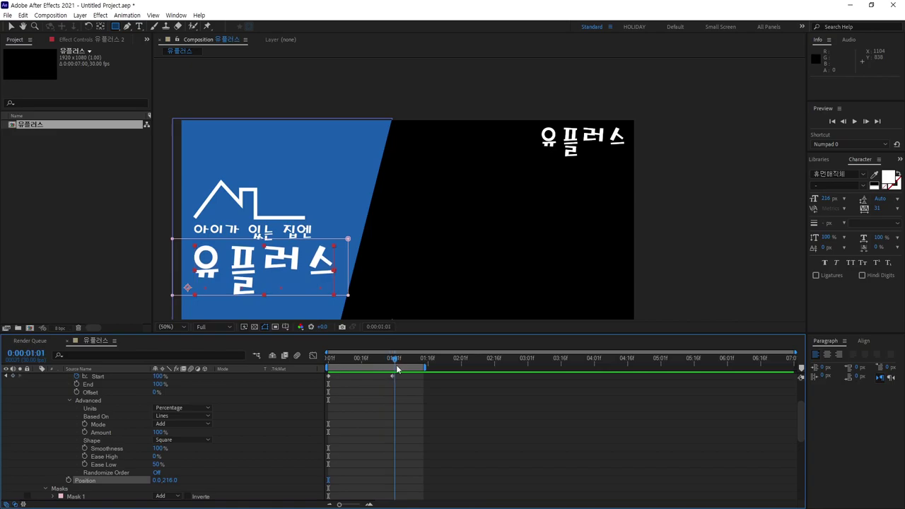
mouse_move(461, 254)
mouse_down()
mouse_move(475, 193)
mouse_move(471, 203)
mouse_up()
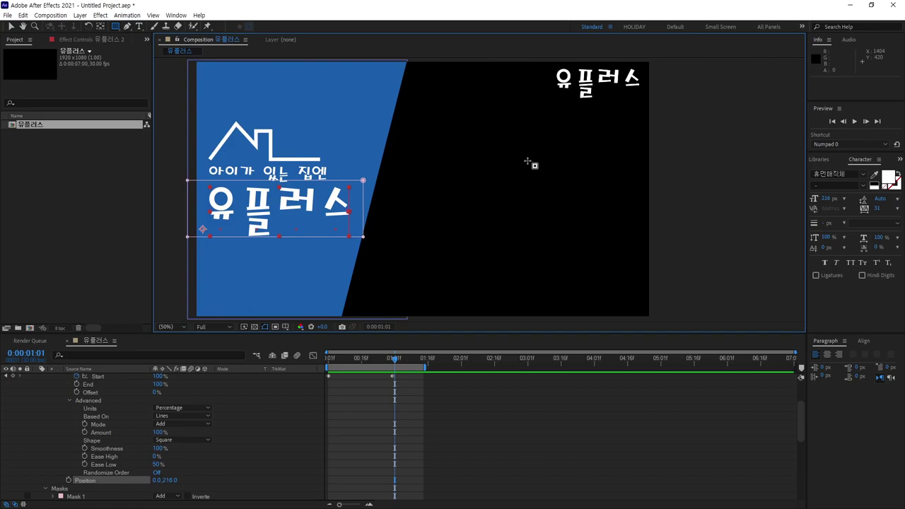
drag(424, 367, 538, 367)
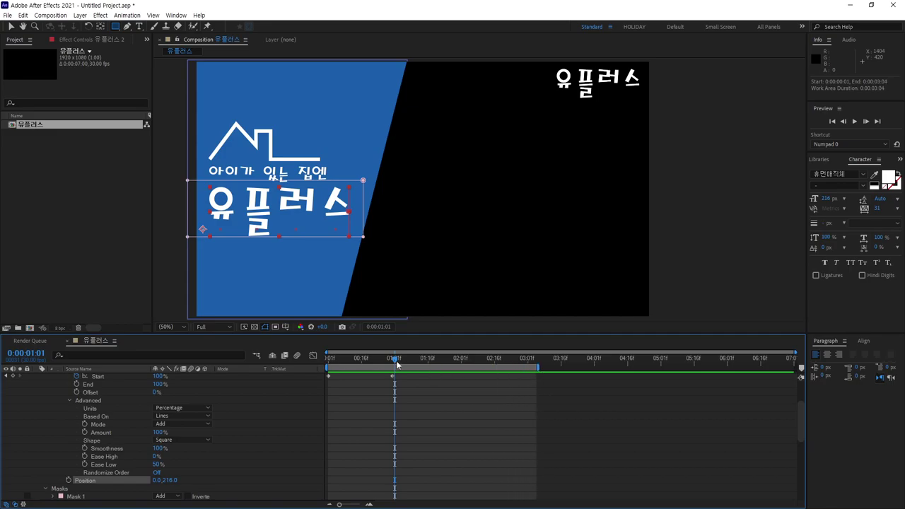
mouse_move(396, 361)
mouse_down()
mouse_move(382, 369)
mouse_move(394, 380)
mouse_up()
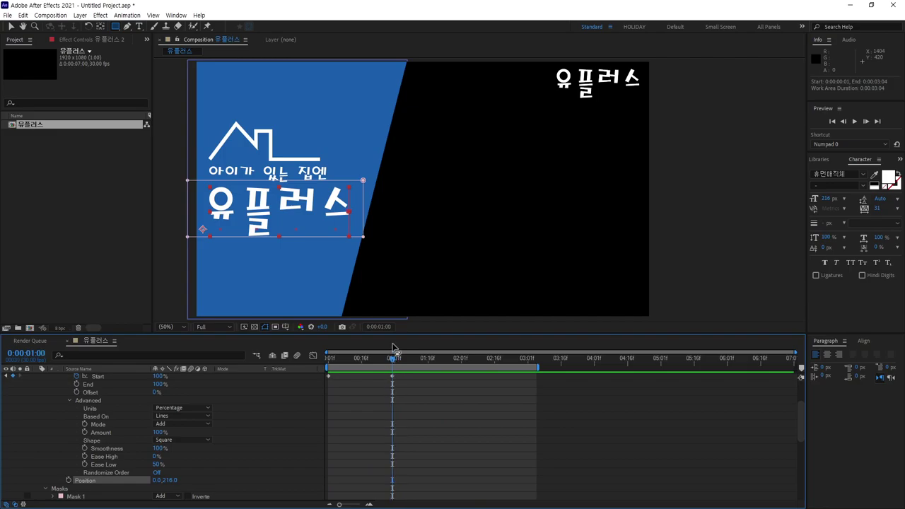
click(396, 360)
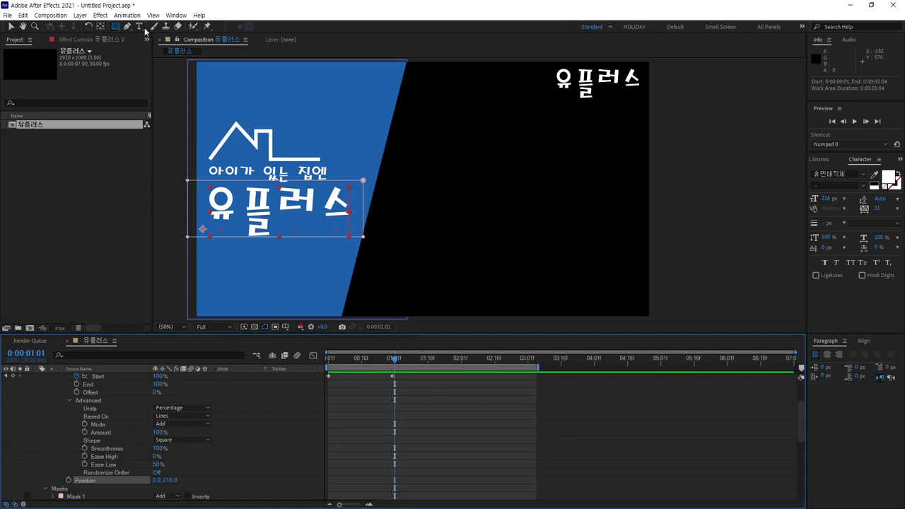
Create a text layer on the black area reading 월화수목금토일.
click(139, 26)
click(416, 199)
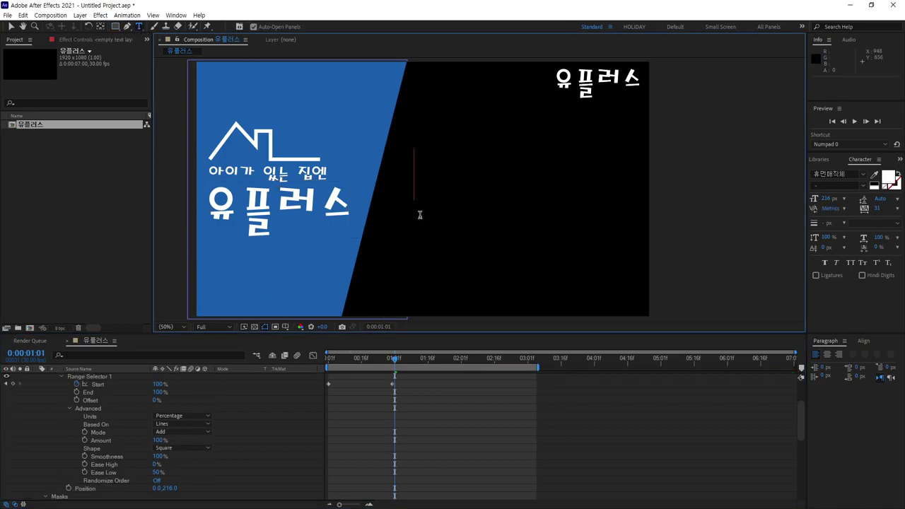
text(dnjf)
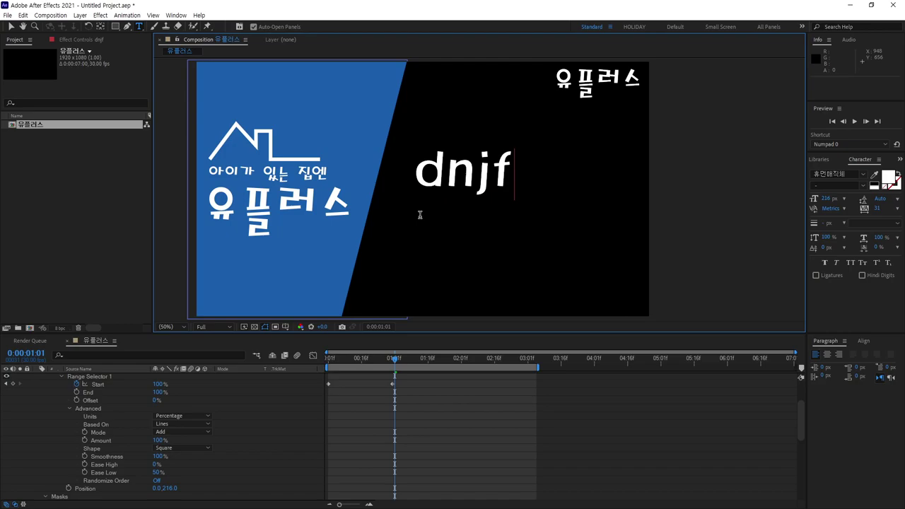
key(BackSpace)
key(BackSpace)
key(BackSpace)
key(BackSpace)
key(Hangul)
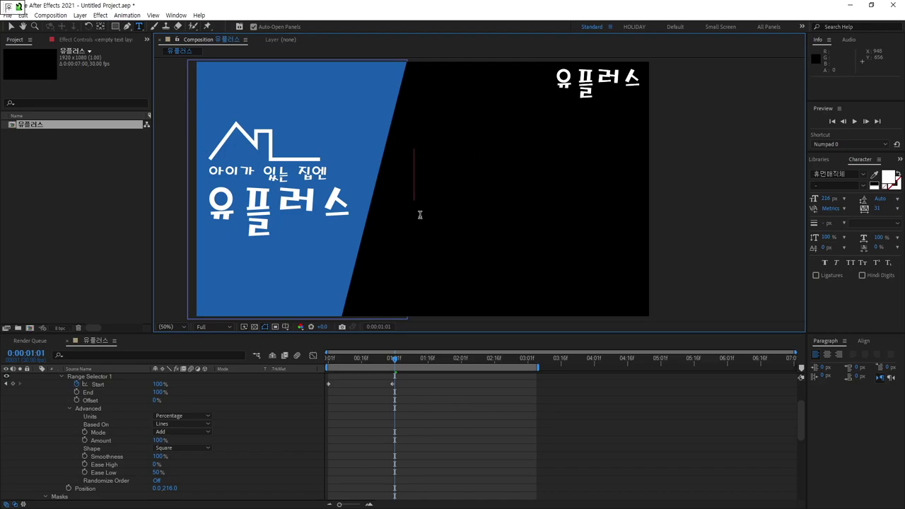
text(월화 수 목)
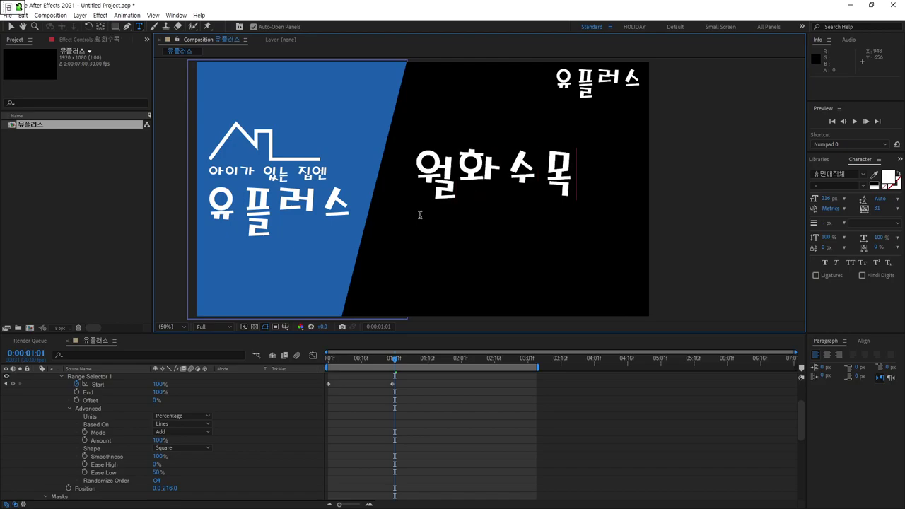
text( 금)
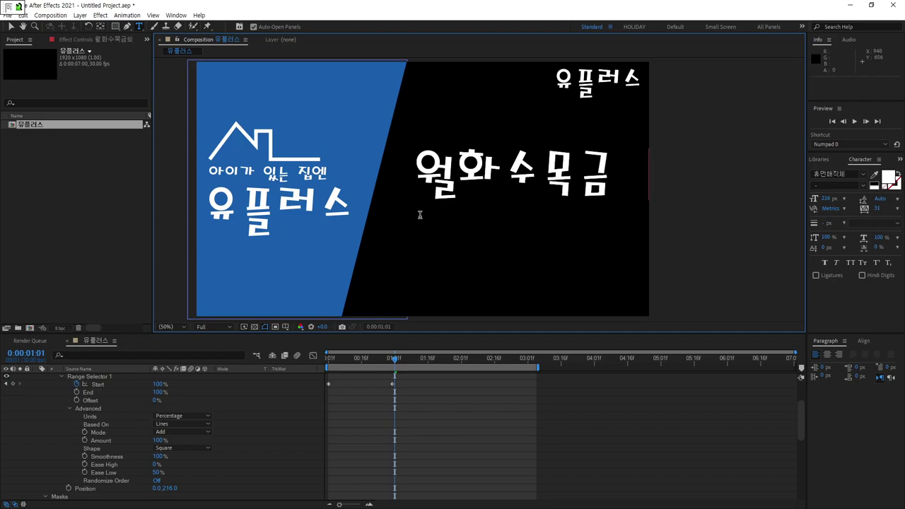
text( 토)
key(Hangul)
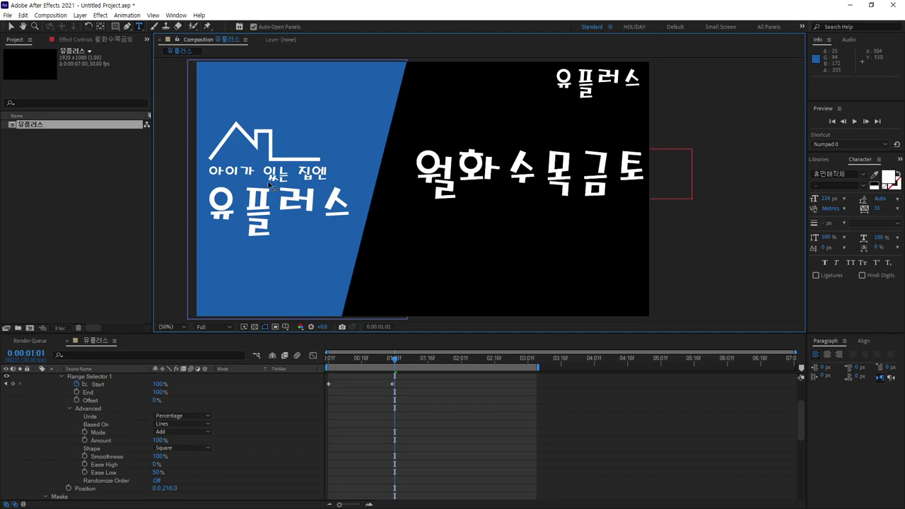
click(12, 26)
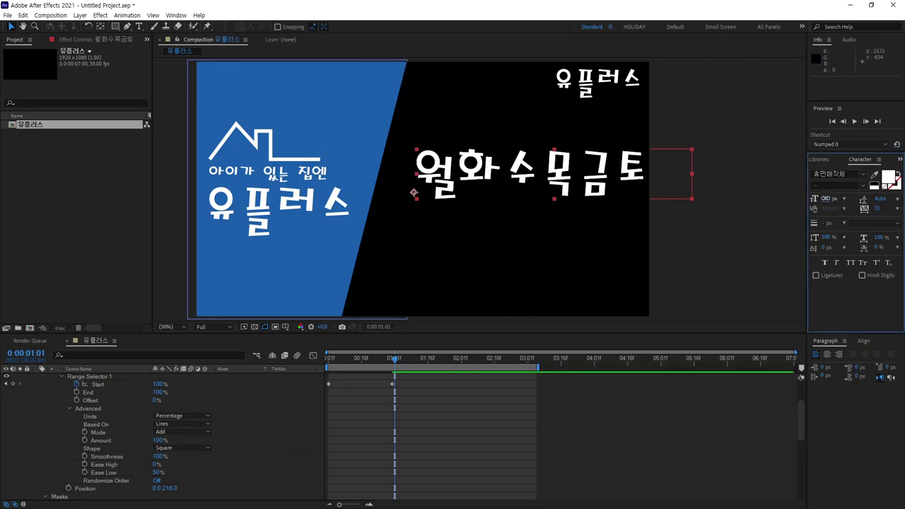
Set the weekday text to 135 px and move it to position 960, 640.
drag(829, 199, 781, 198)
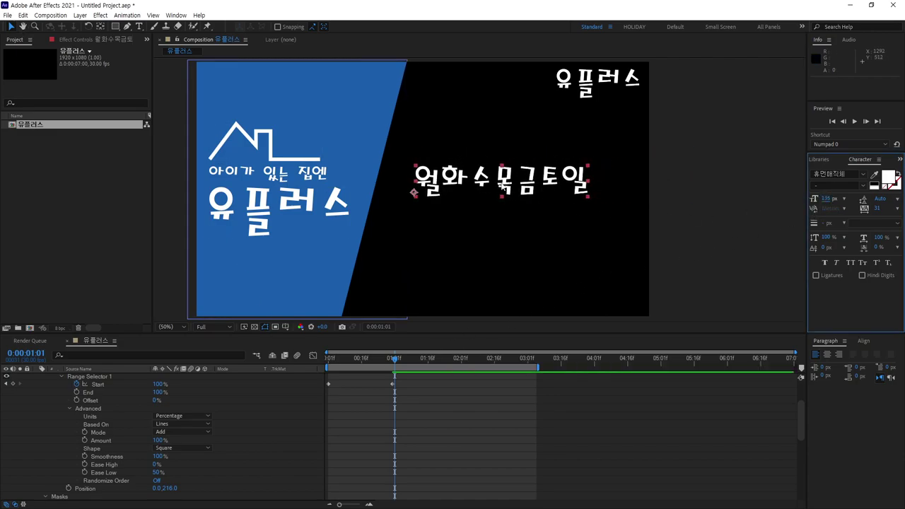
drag(503, 182, 502, 197)
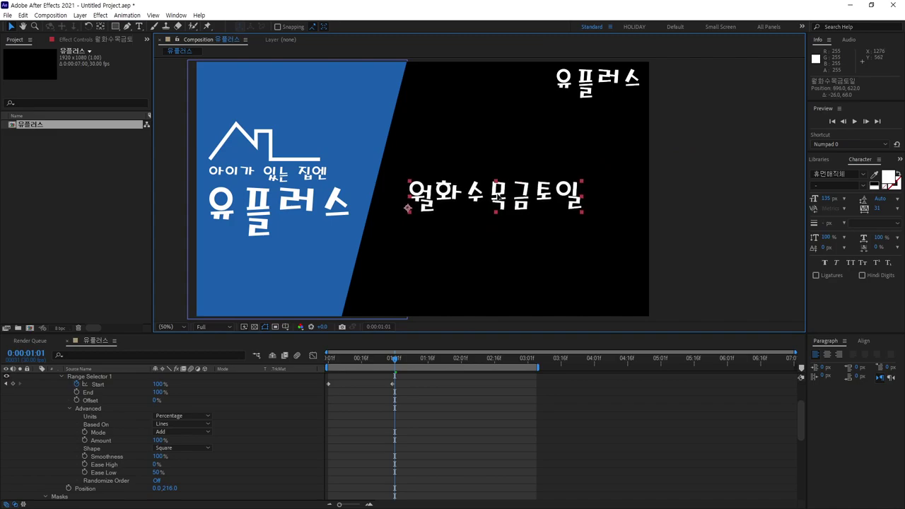
drag(501, 196, 512, 197)
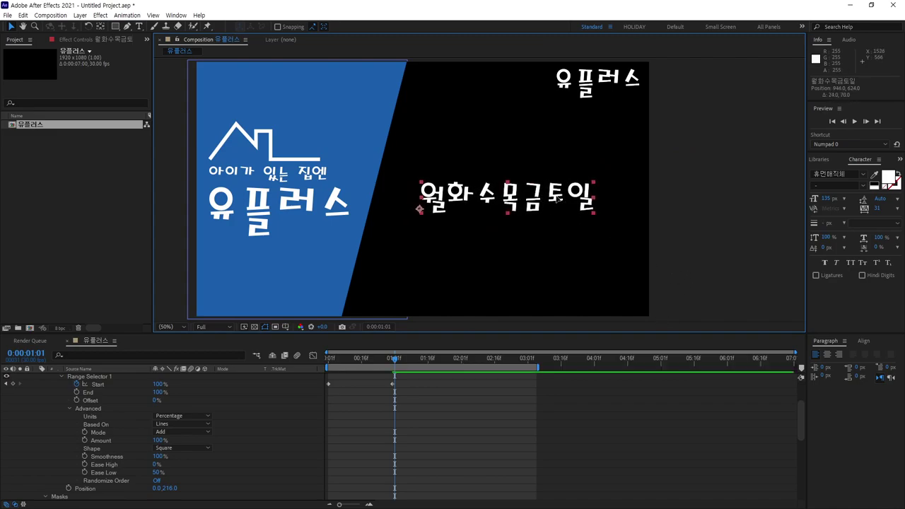
drag(559, 200, 563, 206)
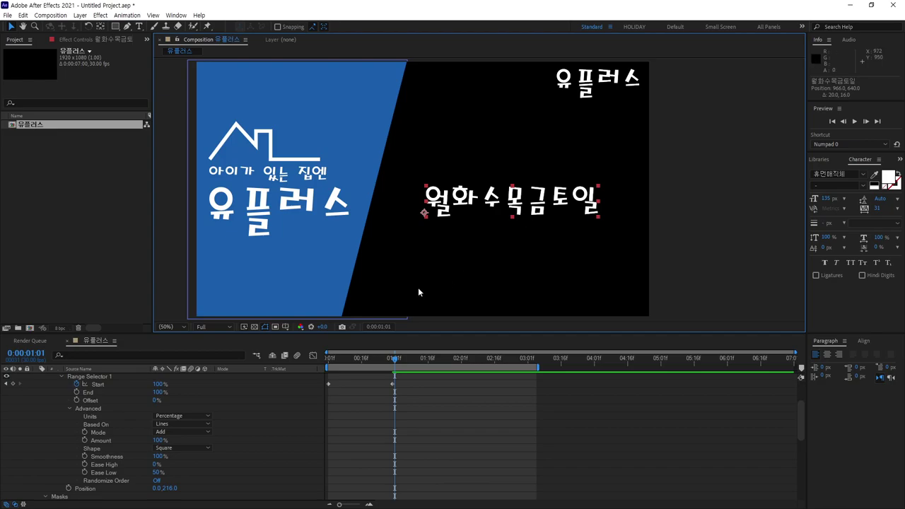
Collapse the layers, lock layers 2–5, and select the 월화수목금토일 text layer.
scroll(279, 400, up, 3)
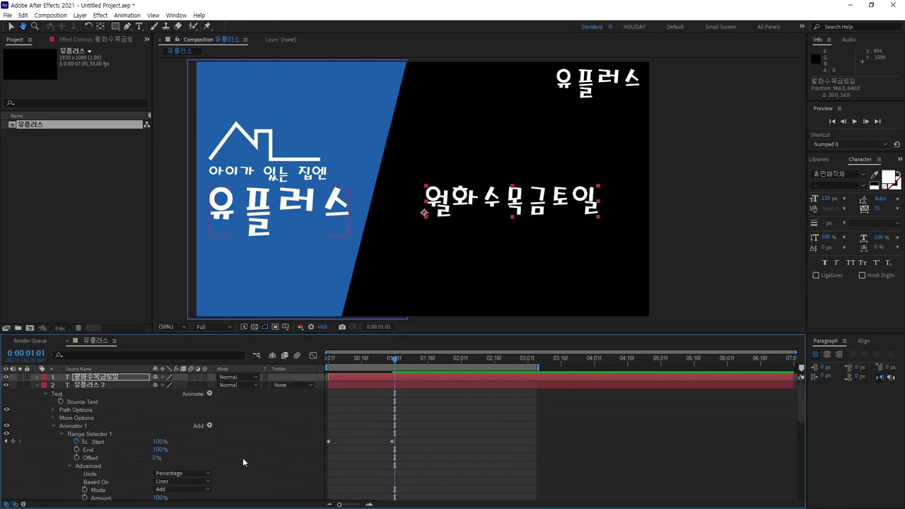
click(37, 385)
click(36, 409)
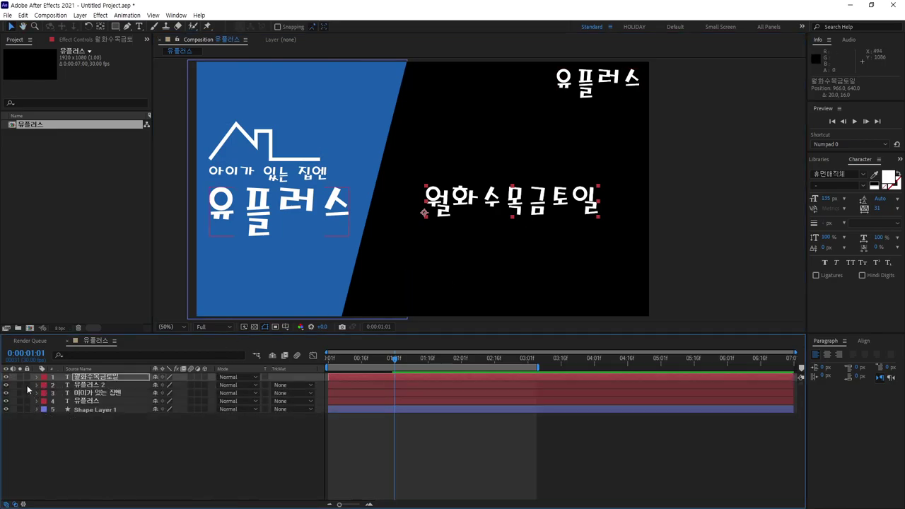
drag(28, 387, 30, 414)
click(140, 414)
click(111, 380)
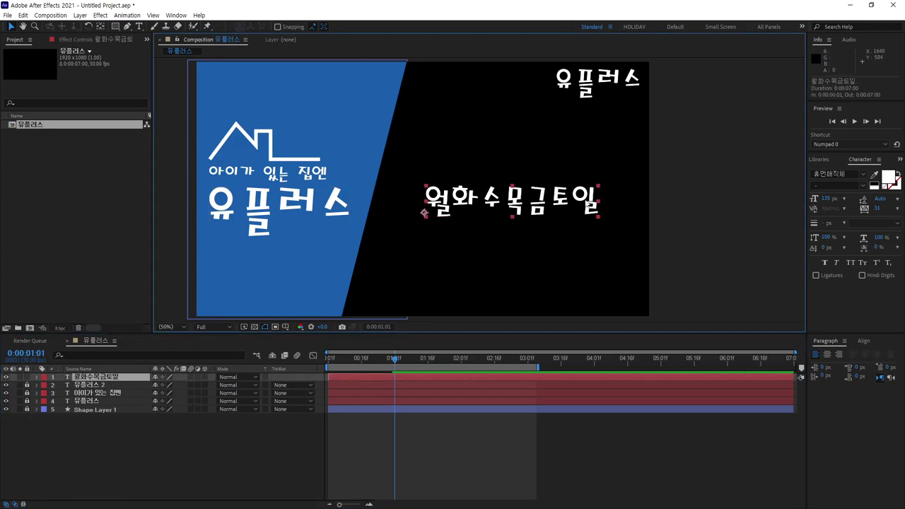
Color the final character 일 with the blue panel color using the fill eyedropper.
double_click(587, 203)
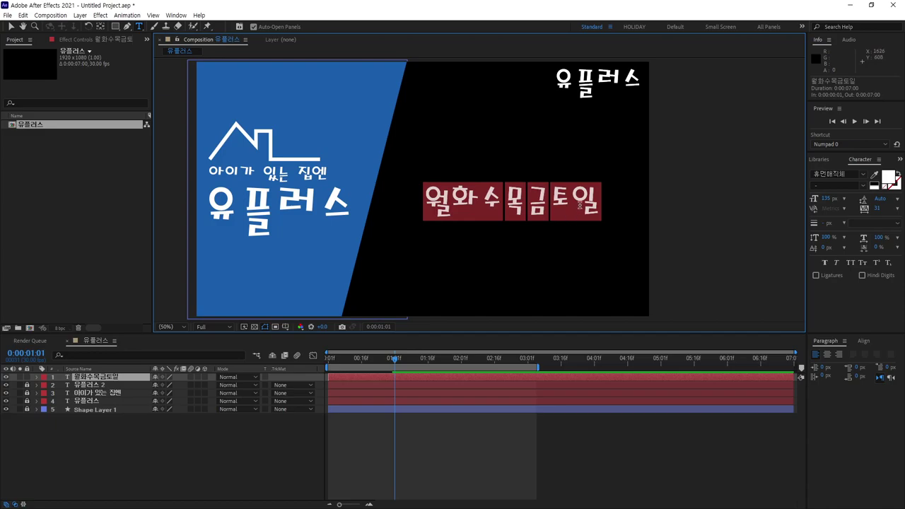
click(576, 198)
key(shift+Right)
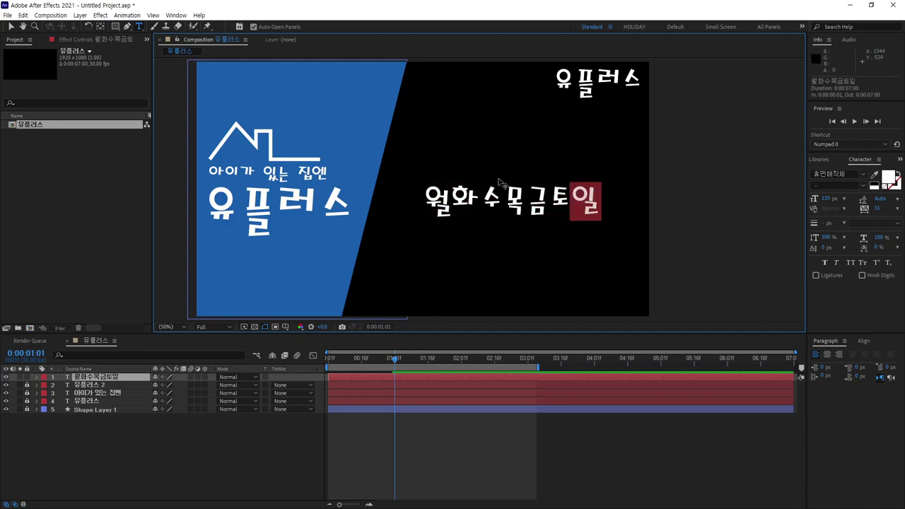
mouse_move(368, 129)
mouse_down()
mouse_move(354, 90)
mouse_move(372, 122)
mouse_up()
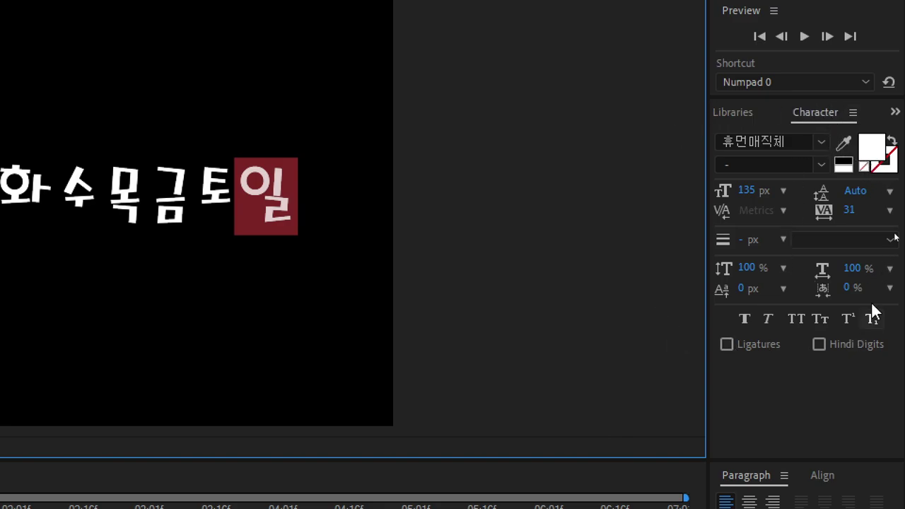
click(848, 141)
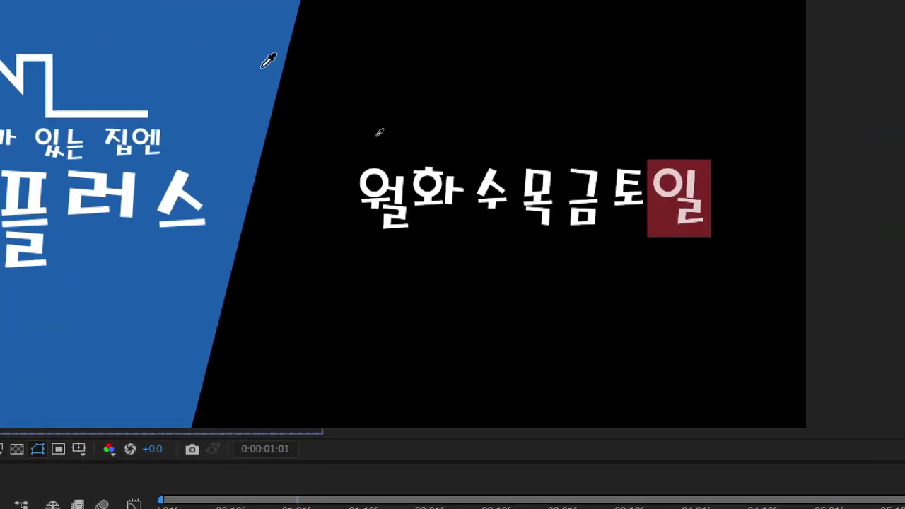
click(259, 66)
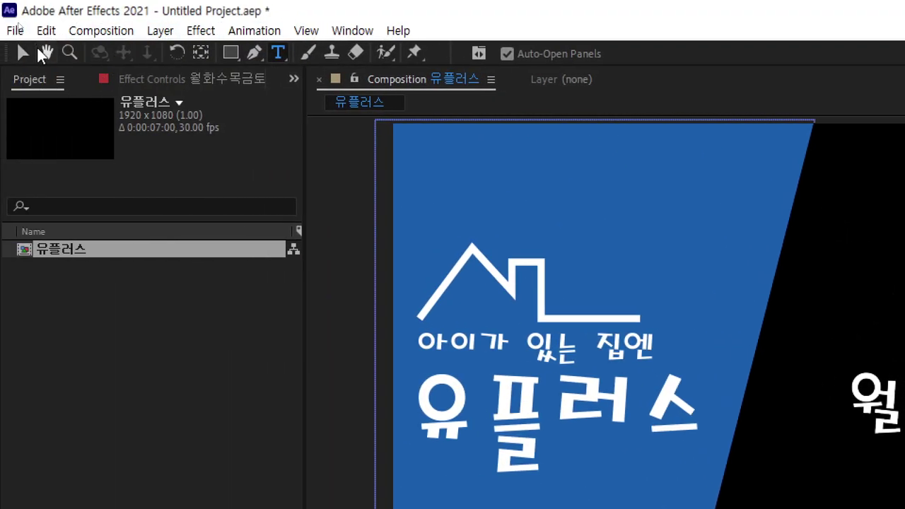
click(23, 54)
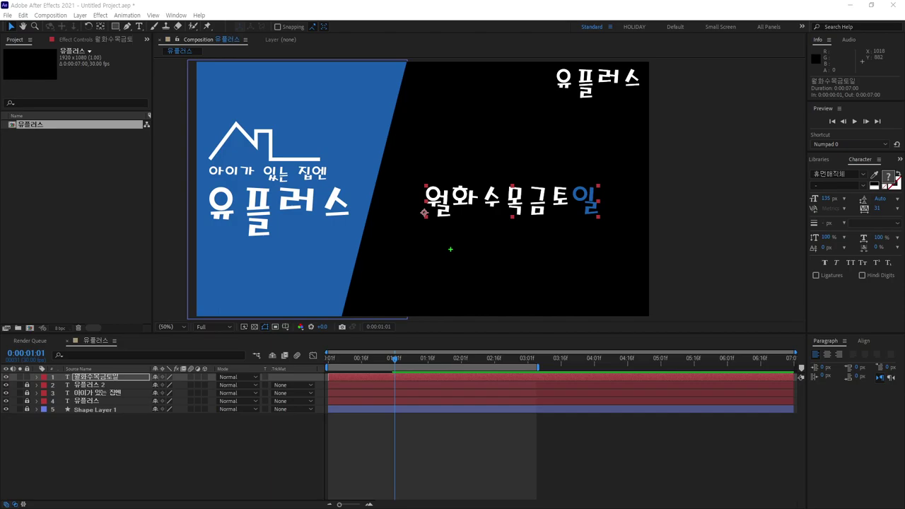
drag(444, 241, 479, 292)
mouse_move(470, 292)
mouse_down()
mouse_move(458, 235)
mouse_move(477, 269)
mouse_up()
key(ctrl+z)
key(ctrl+z)
mouse_move(529, 291)
mouse_down()
mouse_move(520, 228)
mouse_move(514, 253)
mouse_up()
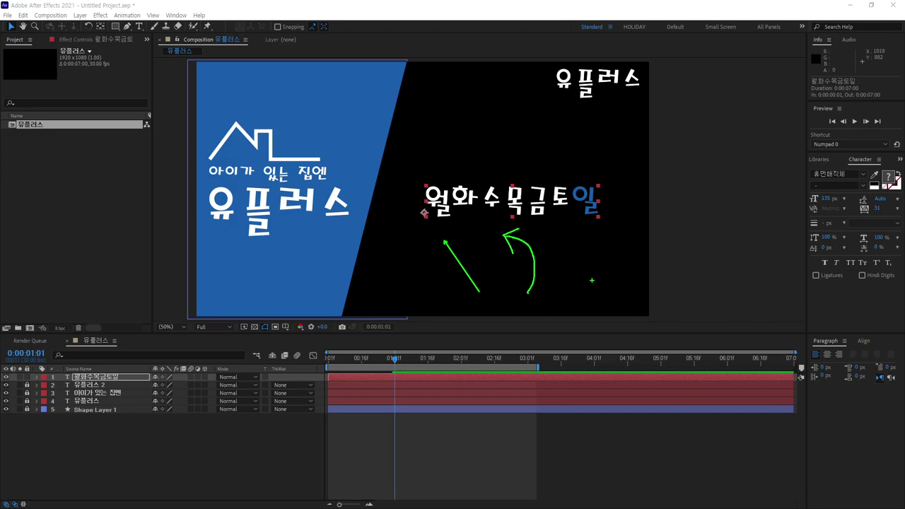
drag(588, 278, 604, 293)
drag(554, 236, 604, 293)
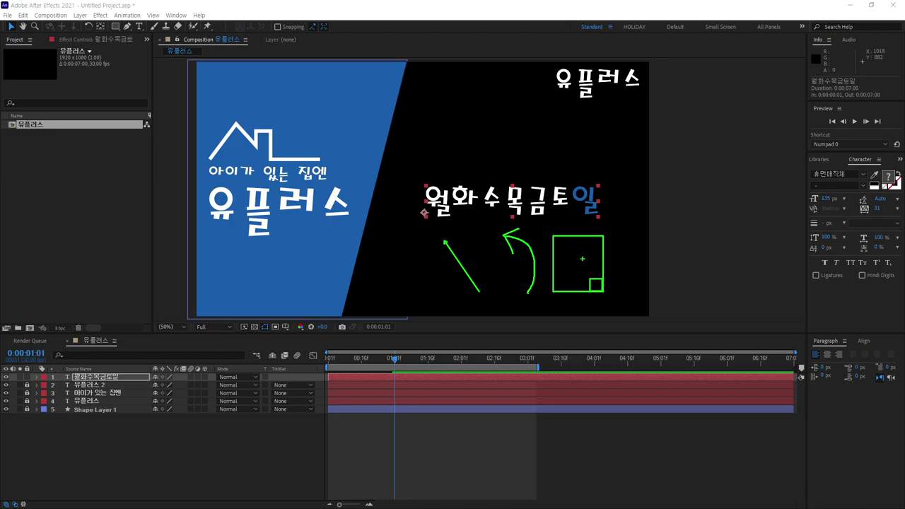
drag(587, 272, 566, 244)
mouse_move(660, 275)
mouse_down()
mouse_move(680, 278)
mouse_move(678, 291)
mouse_up()
drag(683, 286, 686, 290)
mouse_move(622, 239)
mouse_down()
mouse_move(620, 259)
mouse_move(647, 239)
mouse_move(661, 260)
mouse_up()
drag(679, 248, 677, 249)
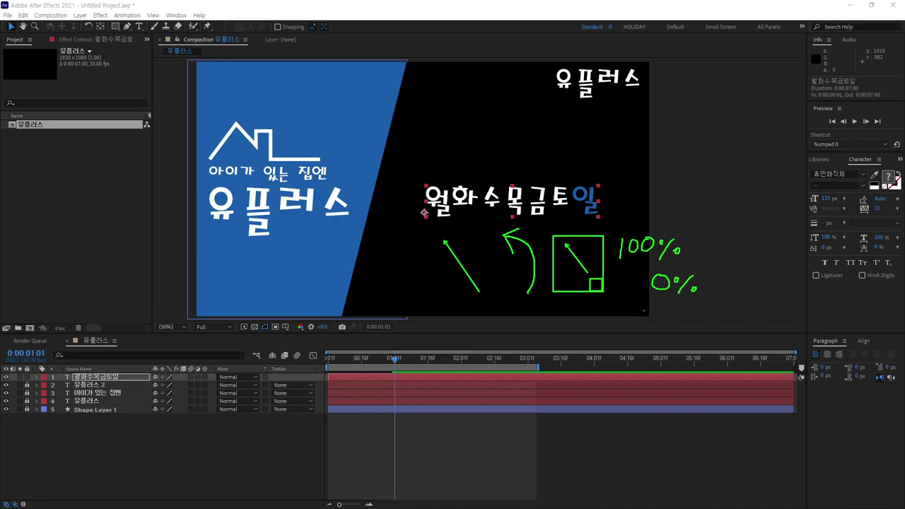
drag(644, 310, 669, 309)
drag(657, 310, 655, 330)
drag(587, 311, 575, 333)
mouse_move(522, 309)
mouse_down()
mouse_move(523, 336)
mouse_move(543, 333)
mouse_up()
mouse_move(473, 309)
mouse_down()
mouse_move(476, 341)
mouse_move(474, 323)
mouse_up()
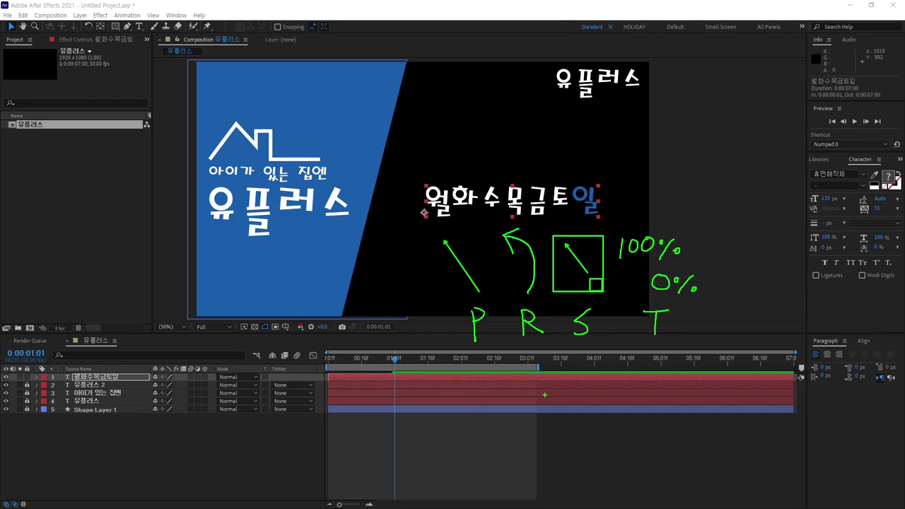
drag(727, 239, 737, 282)
mouse_move(740, 238)
mouse_down()
mouse_move(765, 232)
mouse_move(780, 286)
mouse_move(743, 290)
mouse_up()
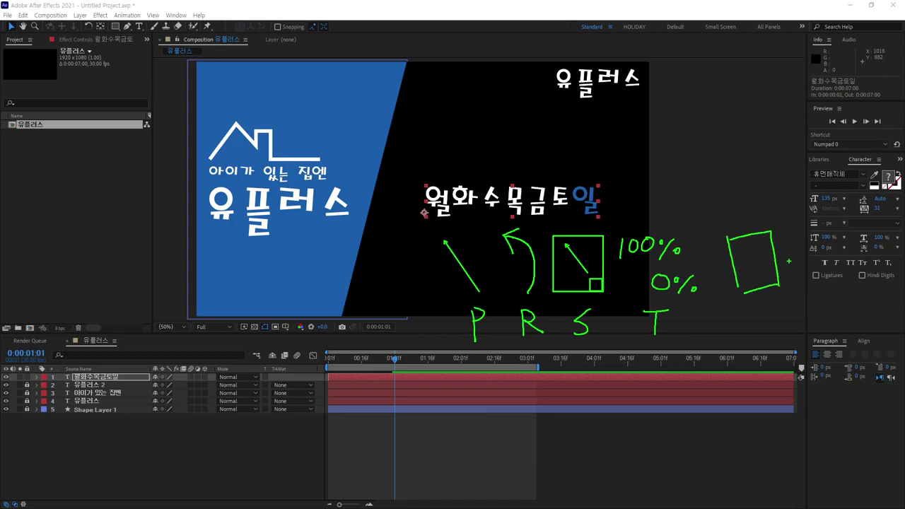
drag(788, 262, 813, 262)
drag(805, 254, 805, 269)
drag(822, 228, 864, 287)
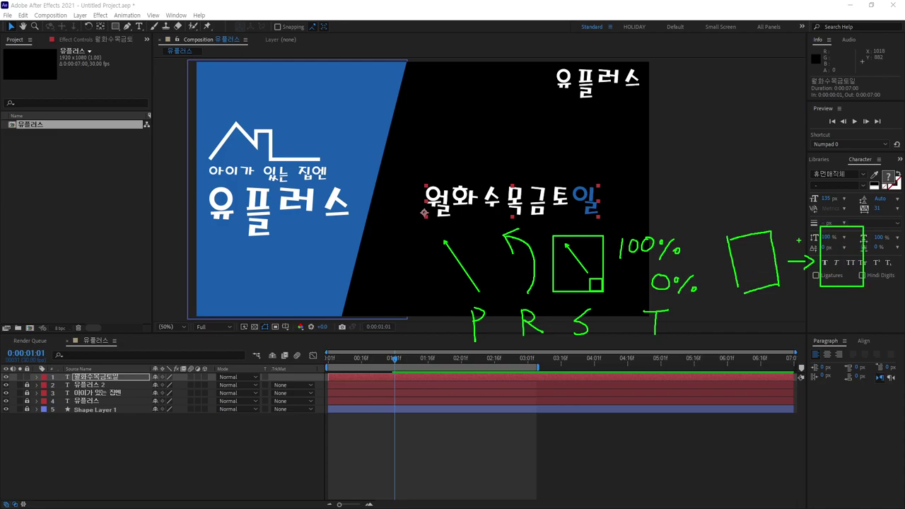
mouse_move(799, 235)
mouse_down()
mouse_move(818, 212)
mouse_move(818, 225)
mouse_up()
drag(604, 298, 604, 298)
mouse_move(547, 220)
mouse_down()
mouse_move(549, 236)
mouse_move(567, 220)
mouse_move(589, 218)
mouse_move(587, 228)
mouse_up()
drag(667, 140, 735, 210)
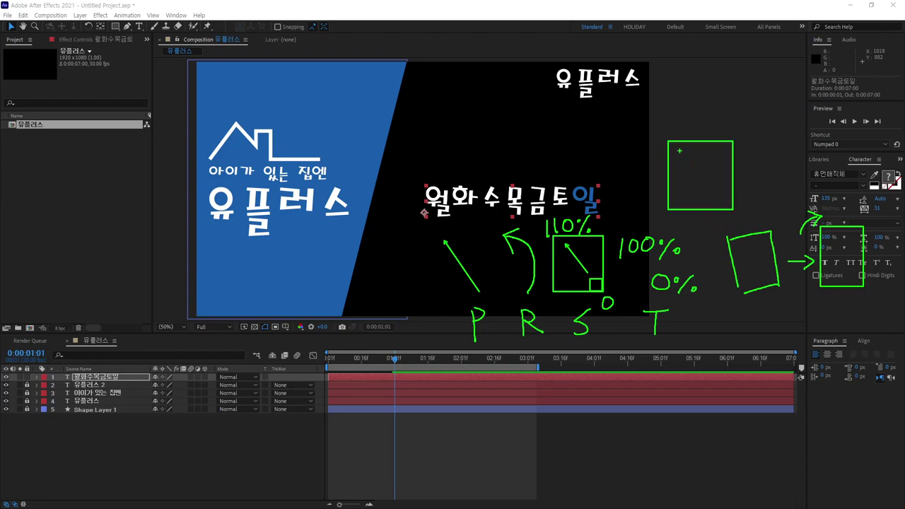
drag(679, 151, 733, 211)
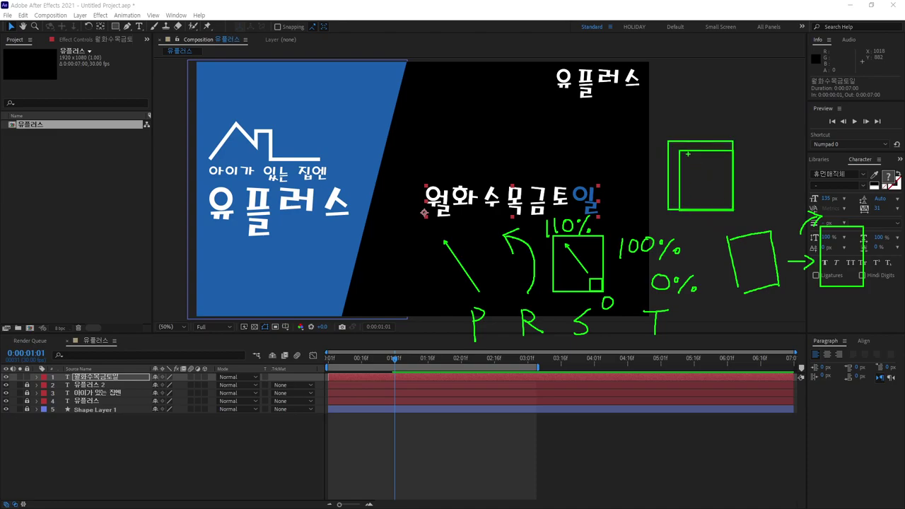
drag(669, 141, 686, 159)
drag(430, 216, 704, 349)
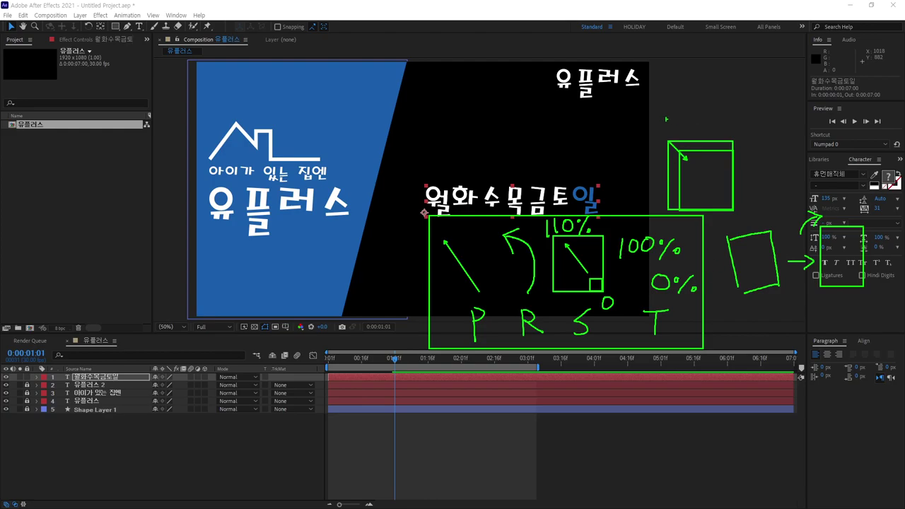
drag(653, 122, 889, 309)
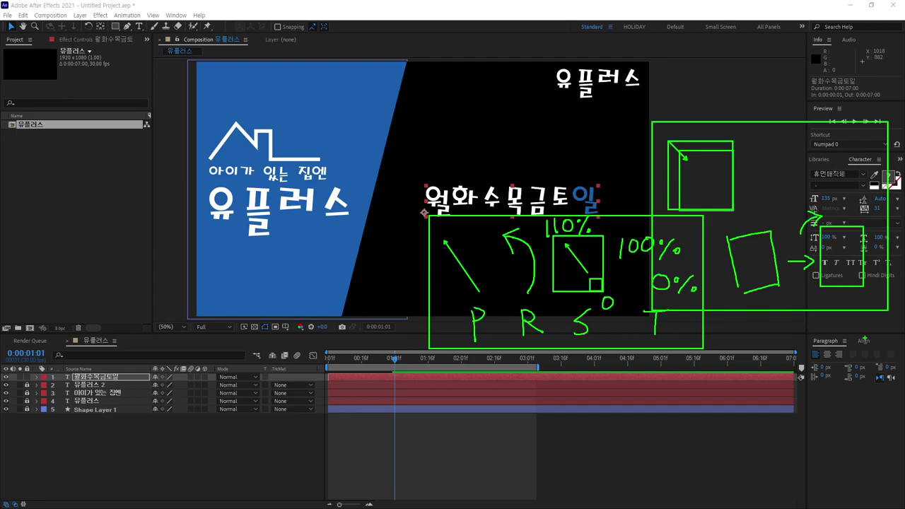
key(Escape)
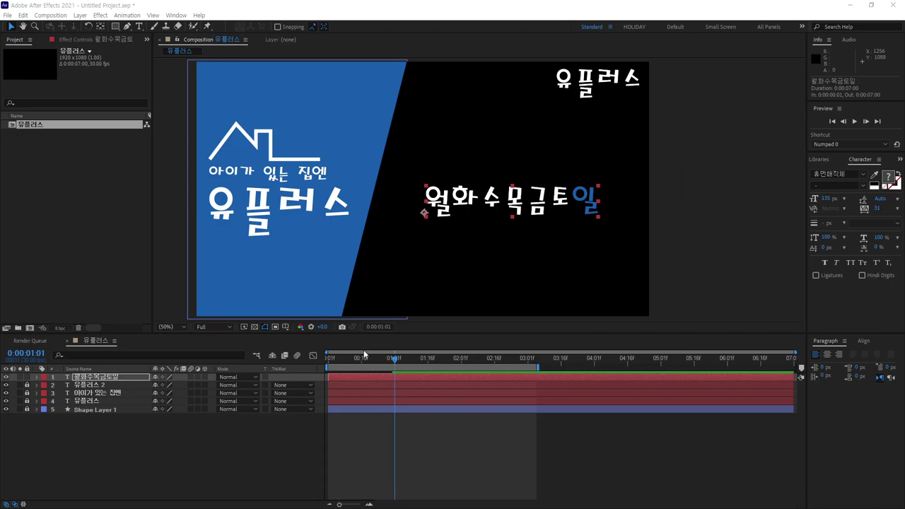
Add a Position animator to the weekday text and set its Position to 50.0, 50.0.
click(37, 377)
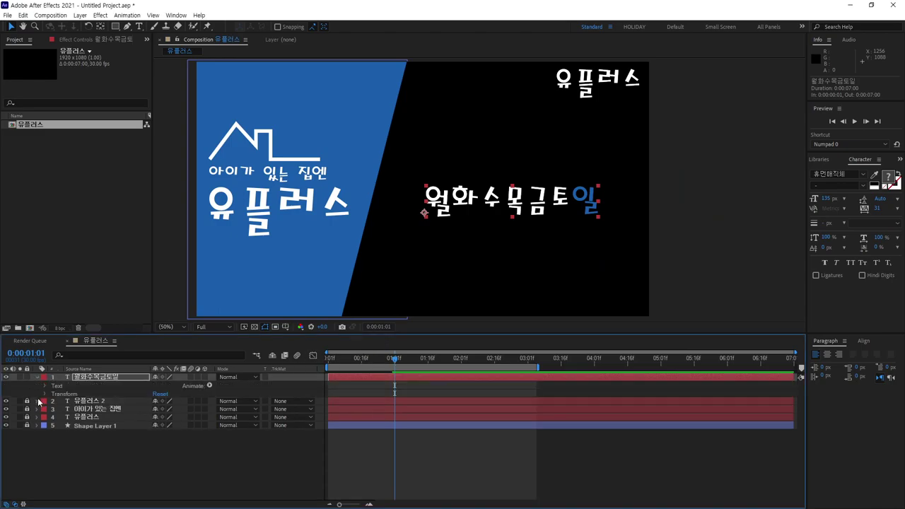
click(209, 386)
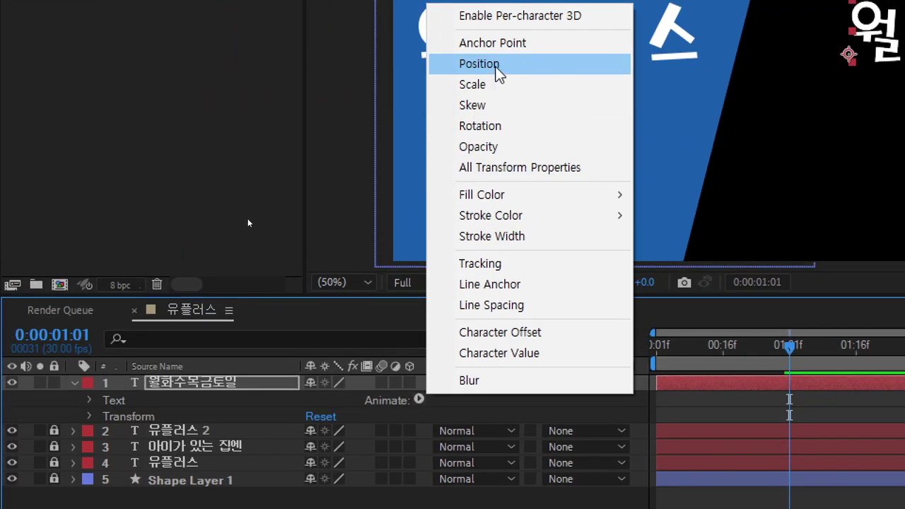
click(495, 67)
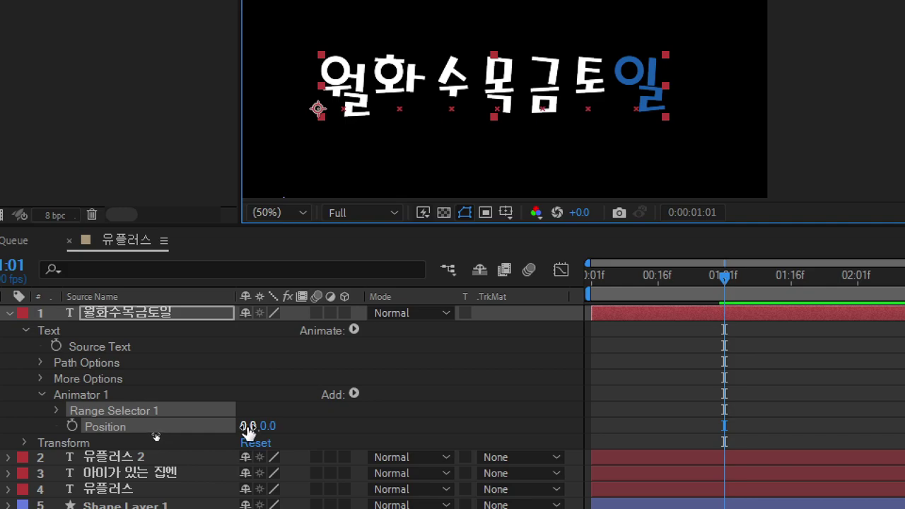
drag(246, 426, 333, 423)
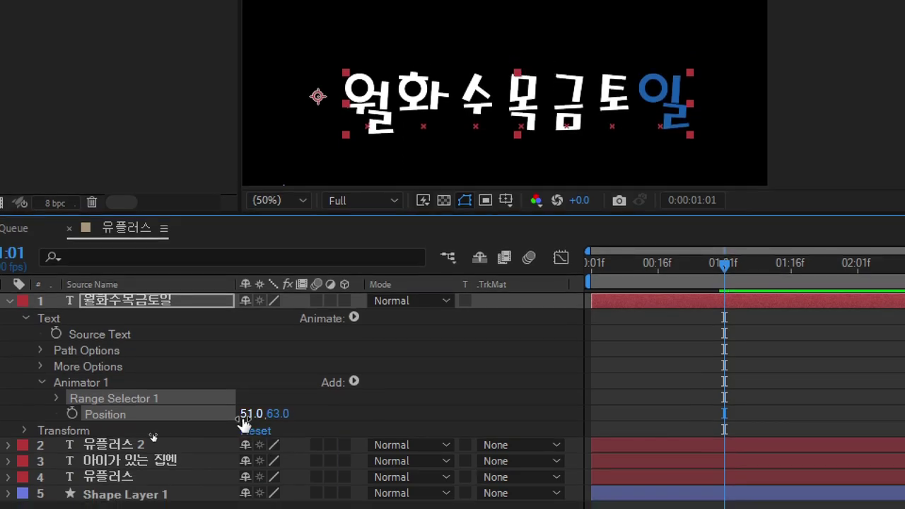
click(249, 426)
text(50)
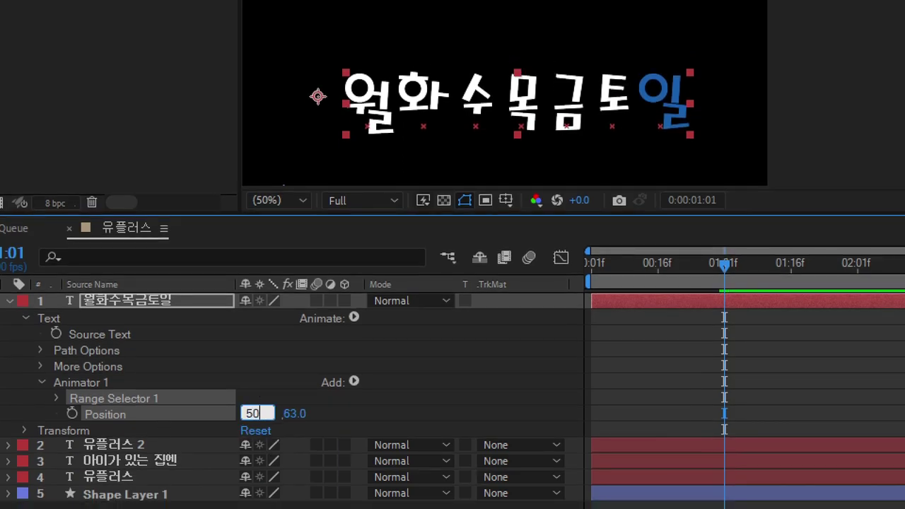
key(Tab)
text(50)
key(Return)
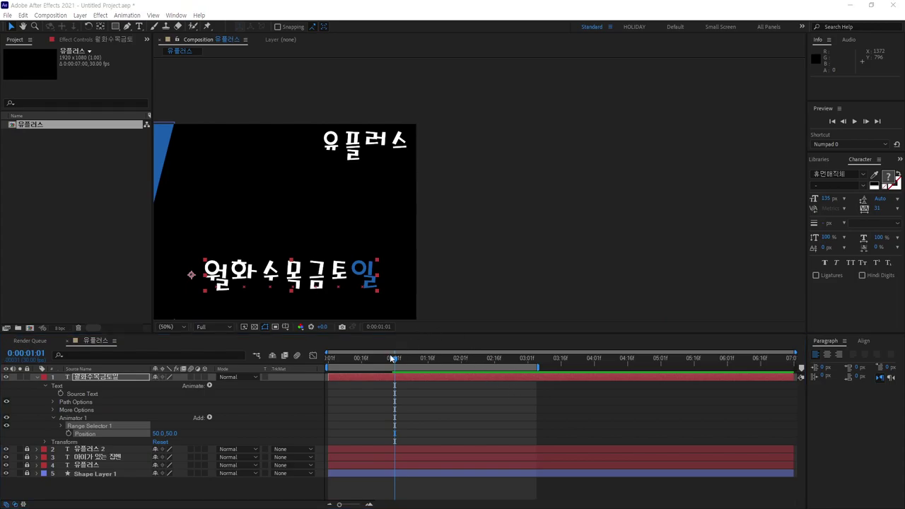
drag(394, 358, 329, 361)
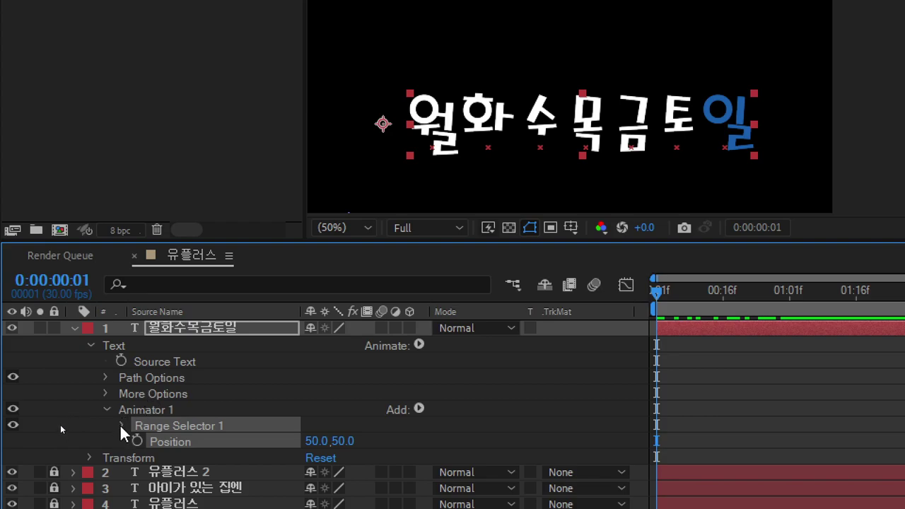
Set Range Selector 1 End to 50% and Offset to -50%.
click(122, 425)
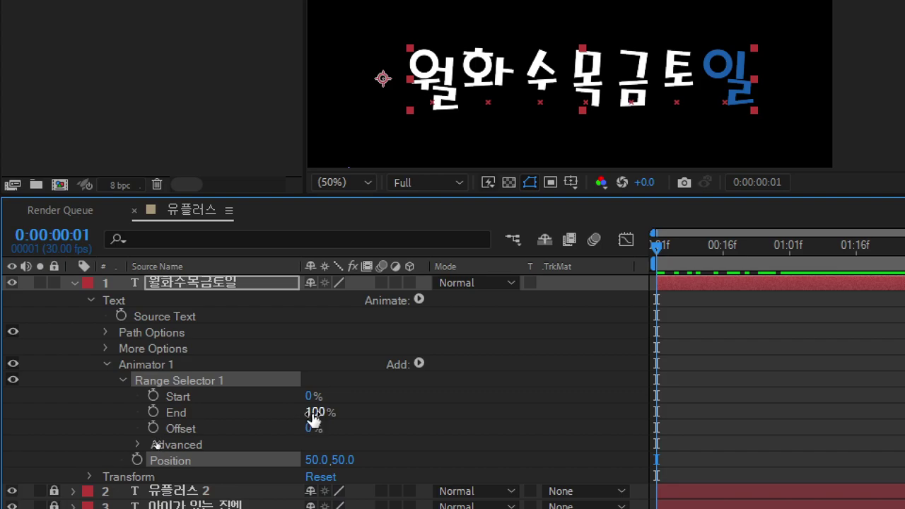
click(317, 414)
text(50)
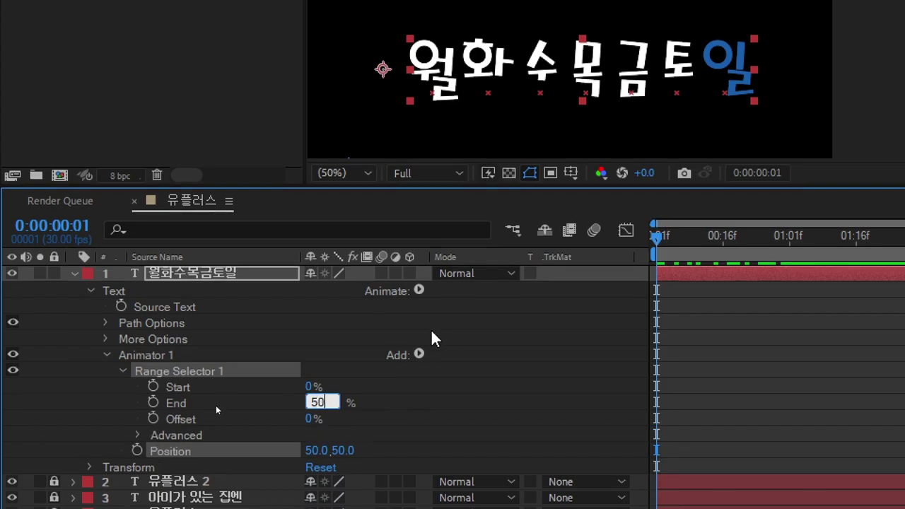
click(216, 405)
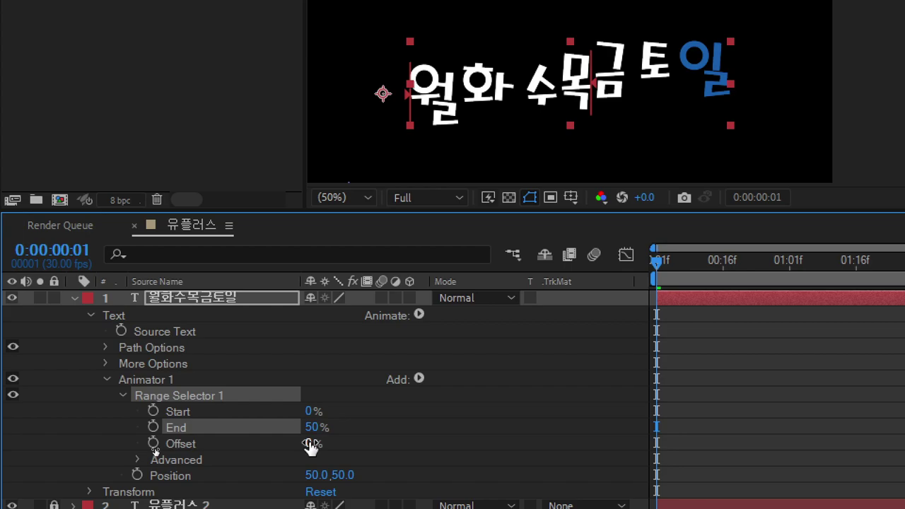
mouse_move(312, 460)
mouse_down()
mouse_move(278, 463)
mouse_move(297, 444)
mouse_up()
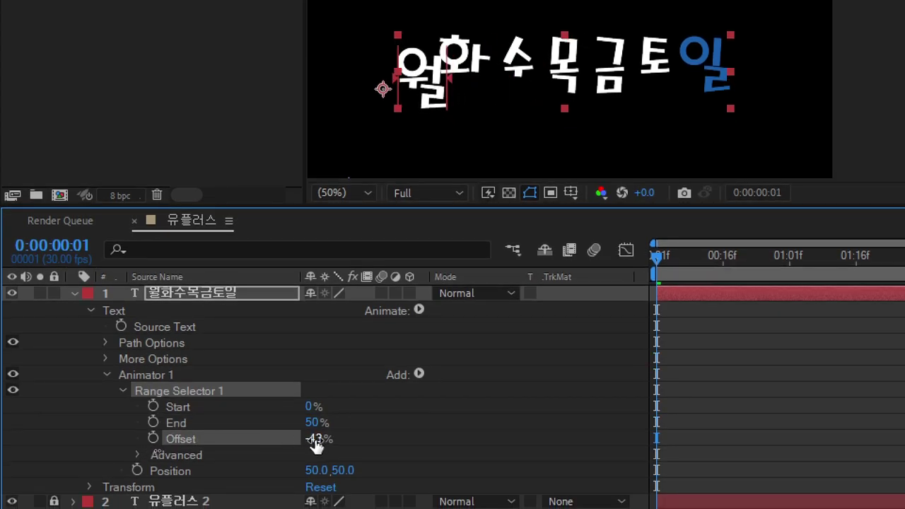
click(316, 440)
text(-)
text(50)
key(Return)
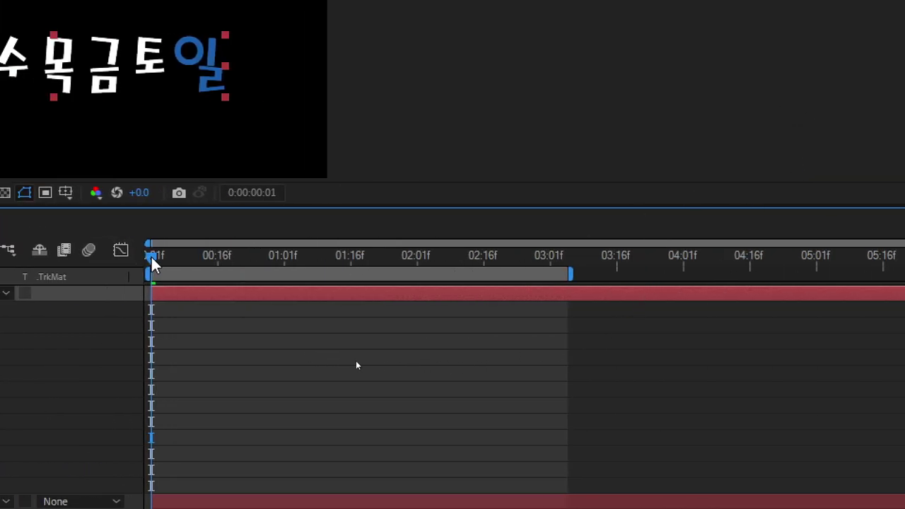
mouse_move(152, 263)
mouse_down()
mouse_move(333, 258)
mouse_move(283, 258)
mouse_up()
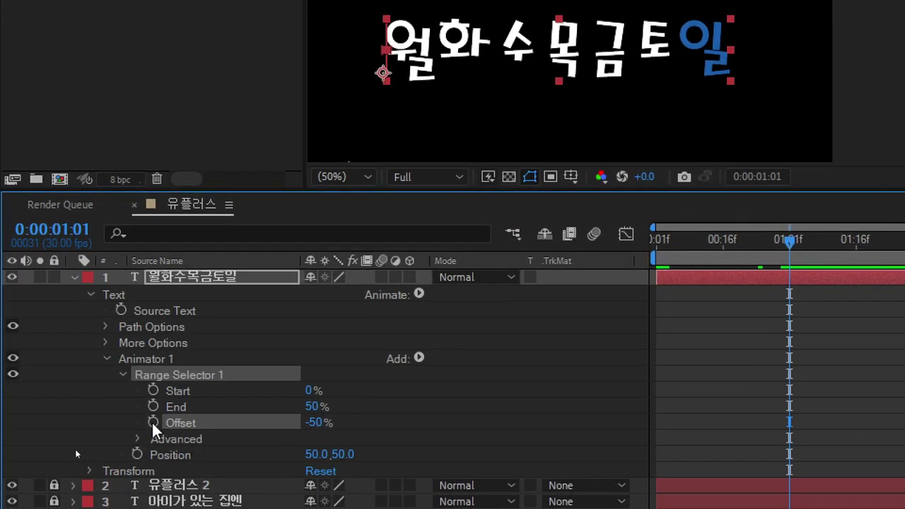
Keyframe Offset at -50% at one second and 100% at two seconds, then preview.
click(153, 423)
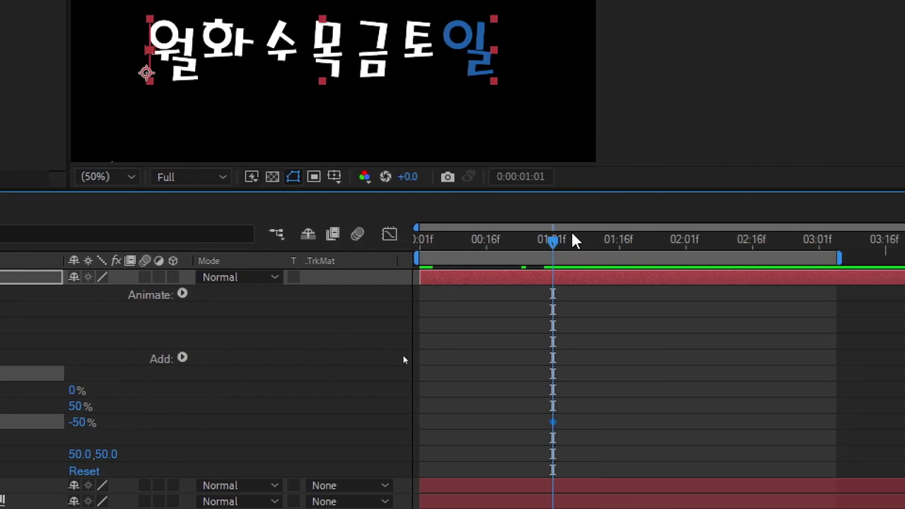
mouse_move(553, 239)
mouse_down()
mouse_move(687, 244)
mouse_move(687, 265)
mouse_up()
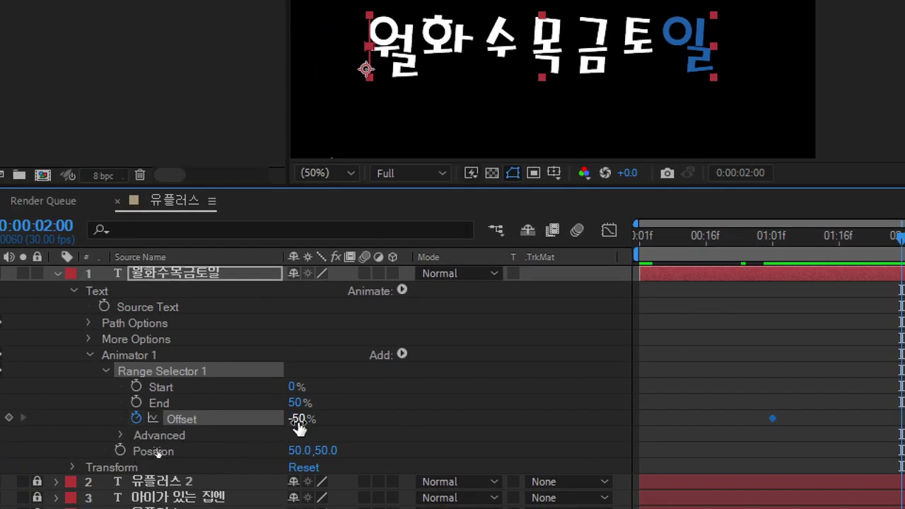
drag(300, 423, 533, 390)
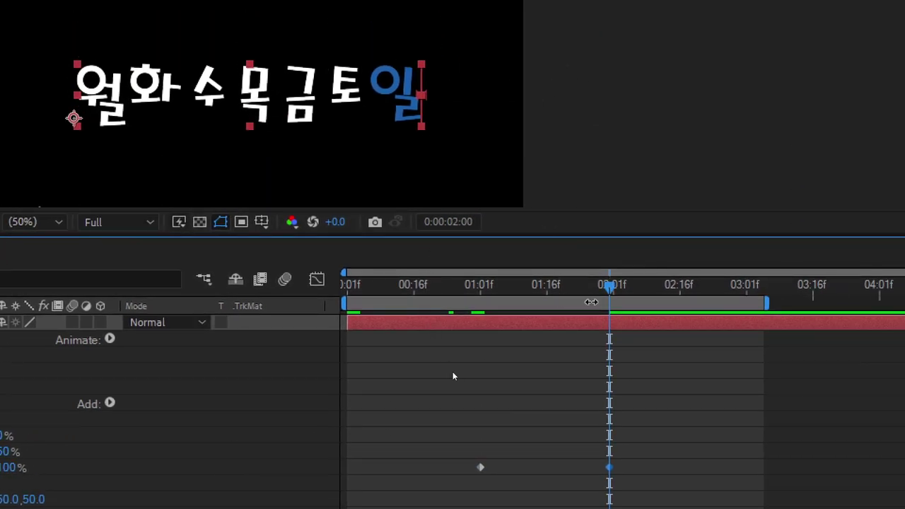
key(space)
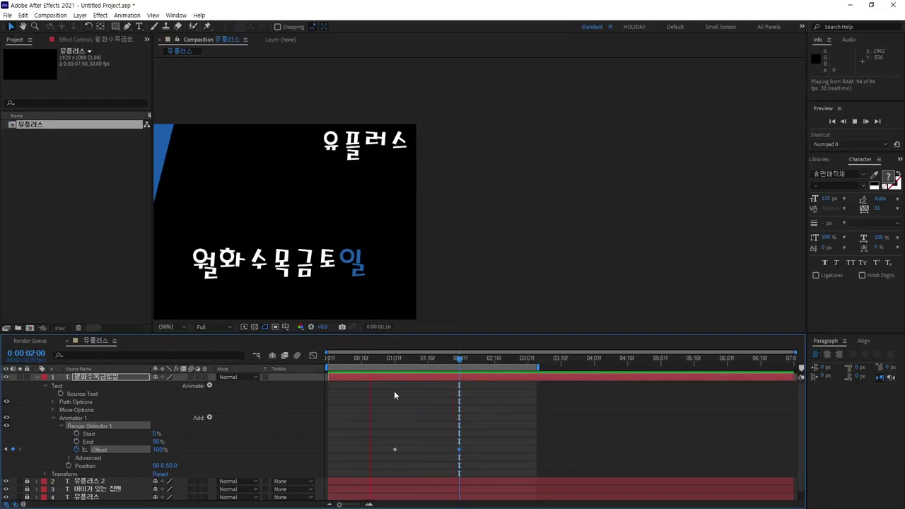
Set the range selector Shape to Ramp Up with Ease Low at 50%.
click(68, 458)
scroll(67, 487, down, 2)
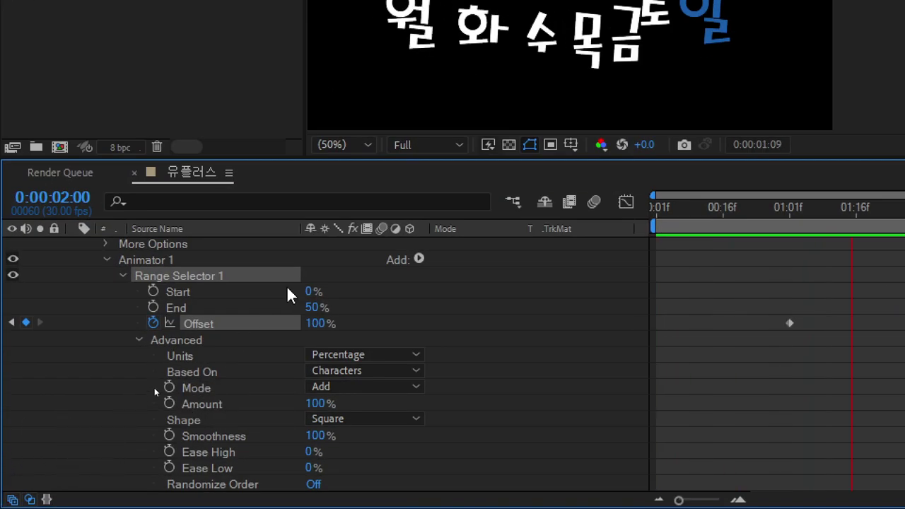
click(334, 420)
click(354, 316)
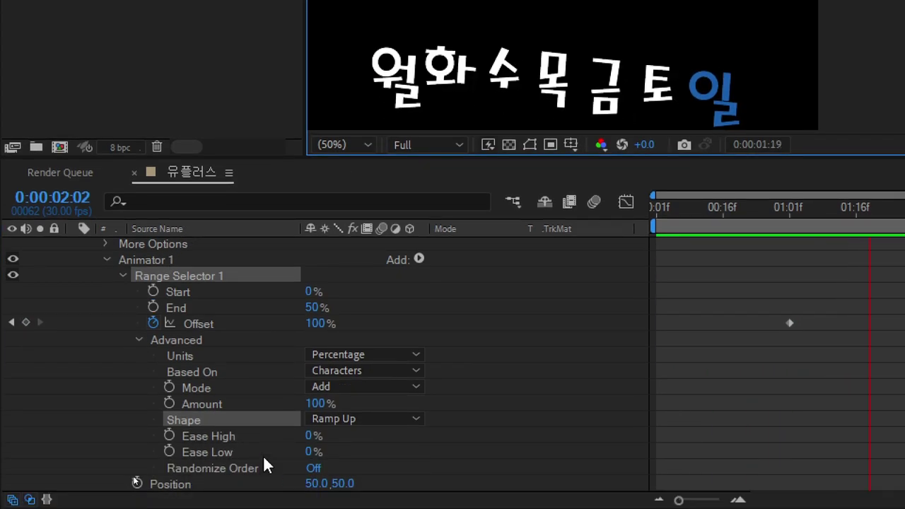
click(309, 452)
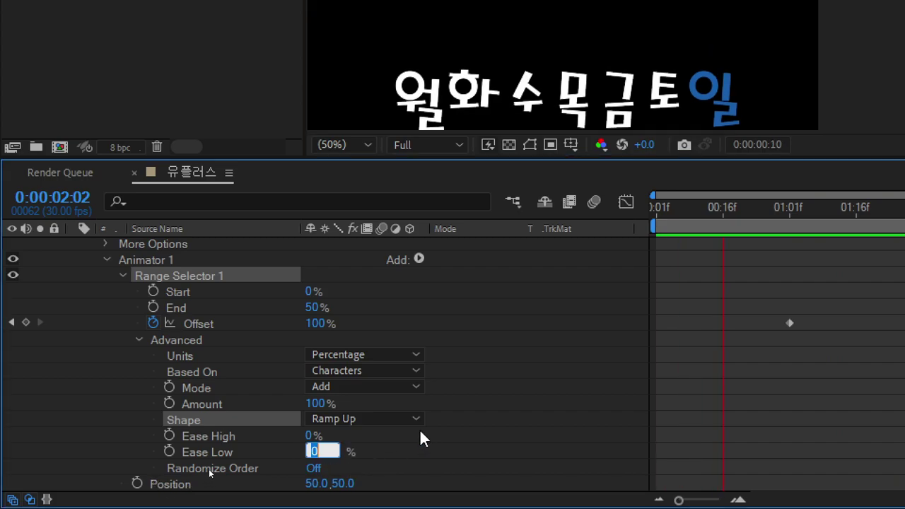
text(50)
key(Return)
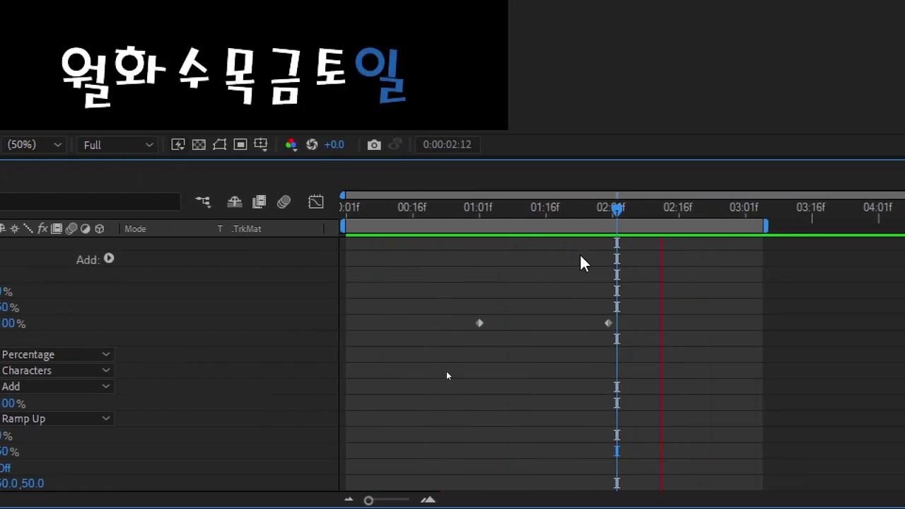
Move the last Offset keyframe to about 0:00:03:01 and replay the animation.
drag(617, 211, 564, 218)
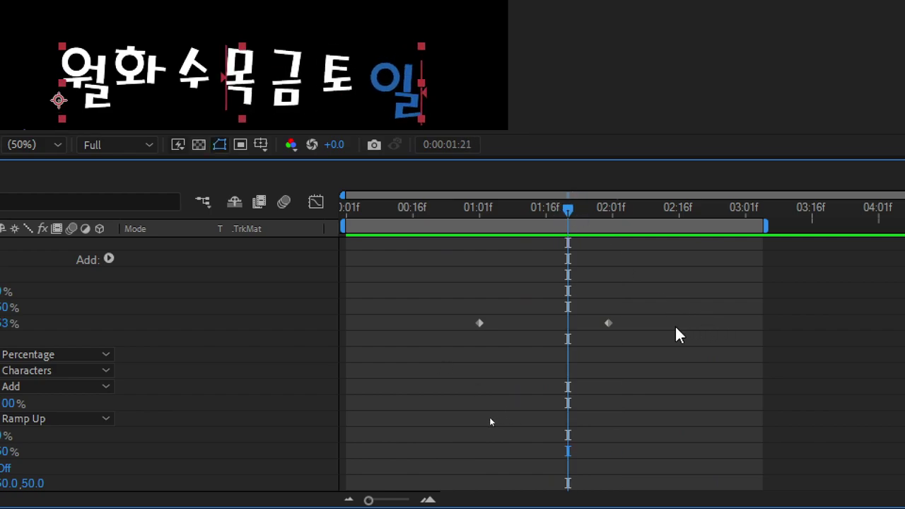
drag(608, 324, 742, 324)
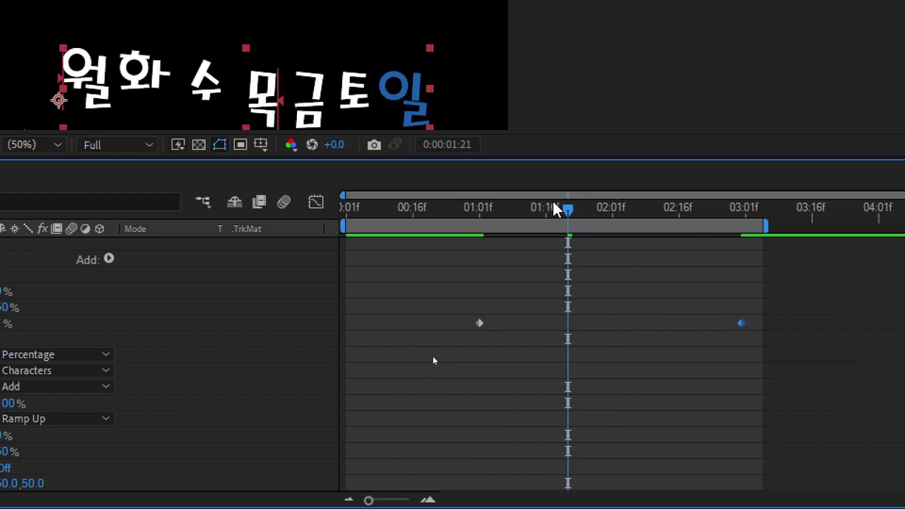
key(space)
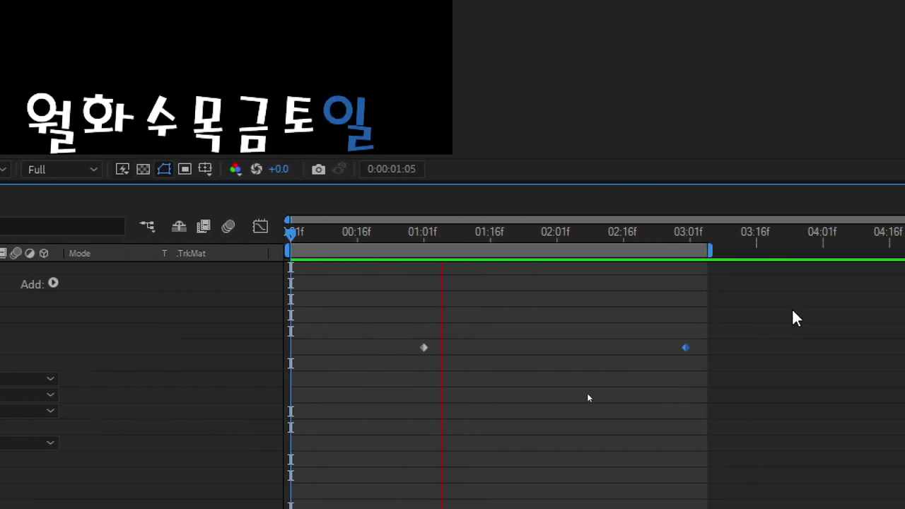
Extend the work area slightly past three seconds and preview the animation.
drag(687, 250, 758, 251)
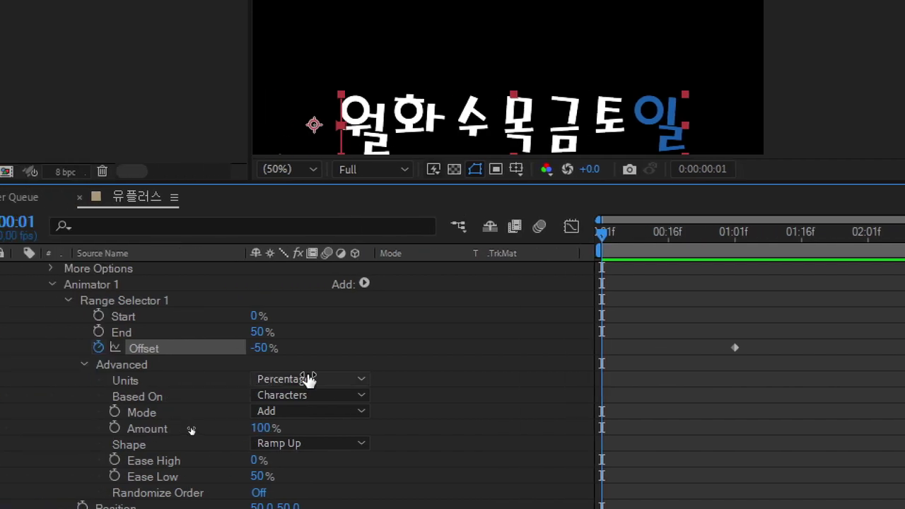
key(space)
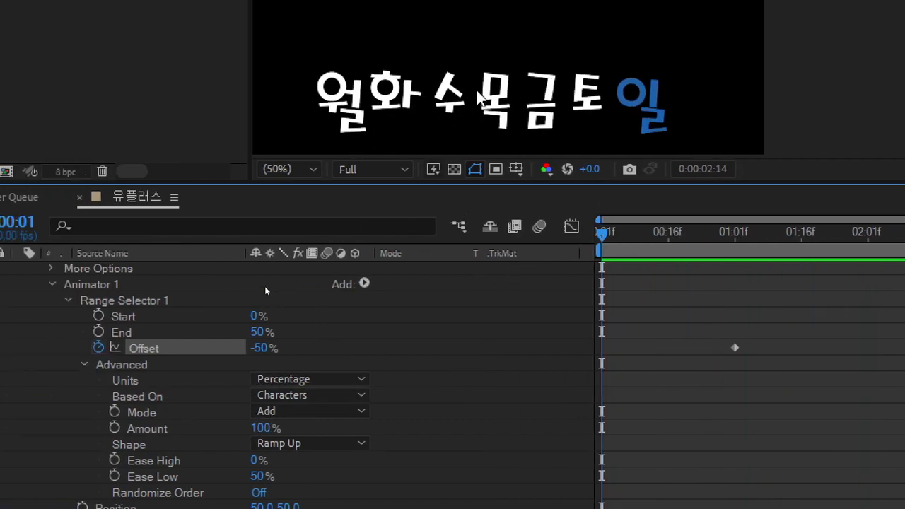
key(space)
key(space)
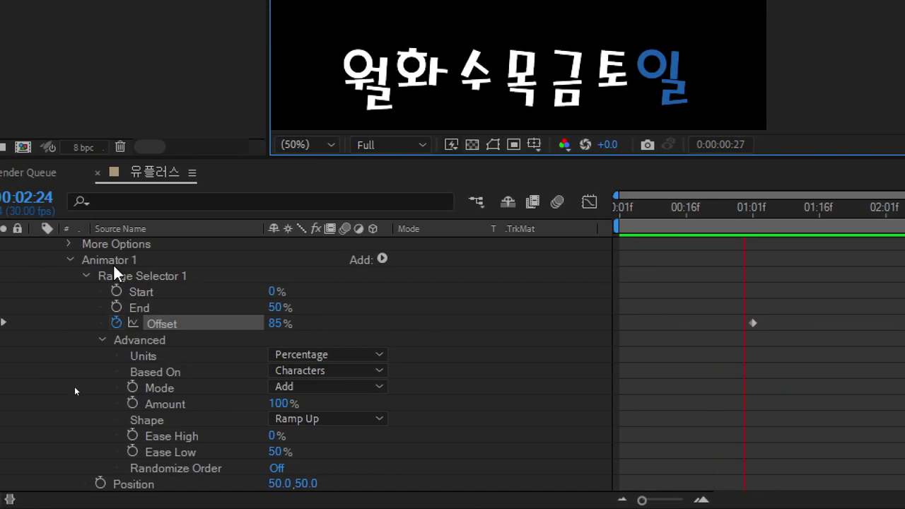
Collapse Advanced and Range Selector 1, select Position, and move the time to 01:09.
click(117, 261)
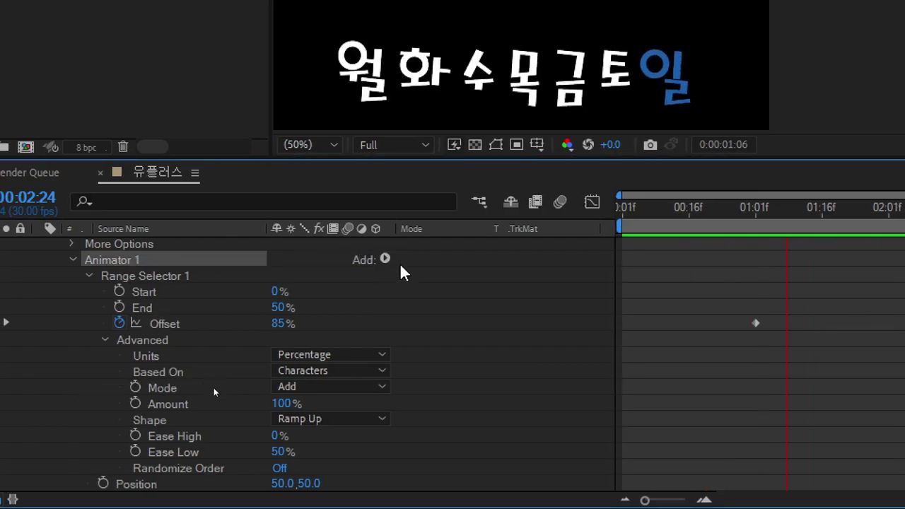
scroll(424, 278, up, 2)
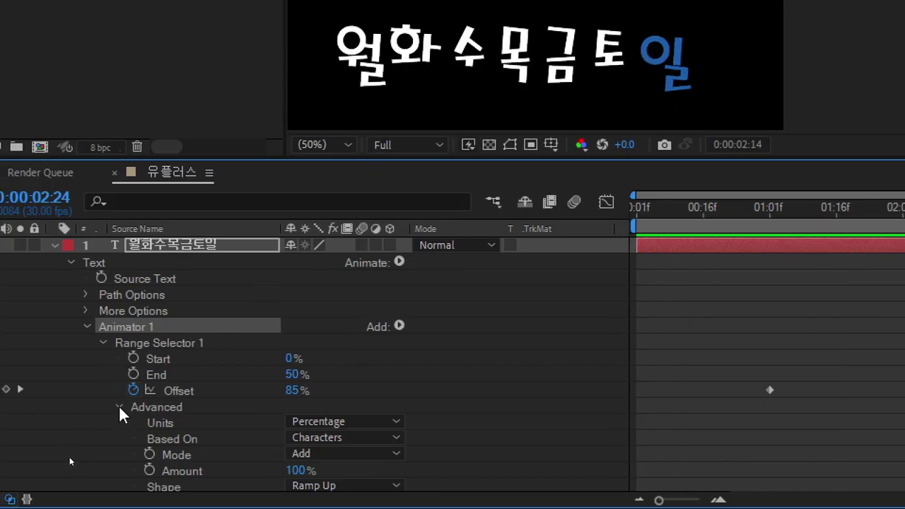
click(129, 406)
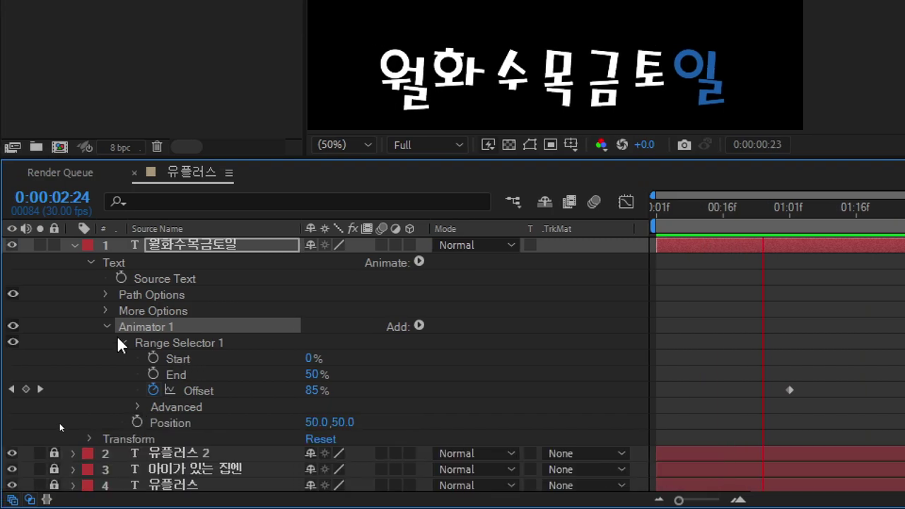
click(122, 341)
click(185, 359)
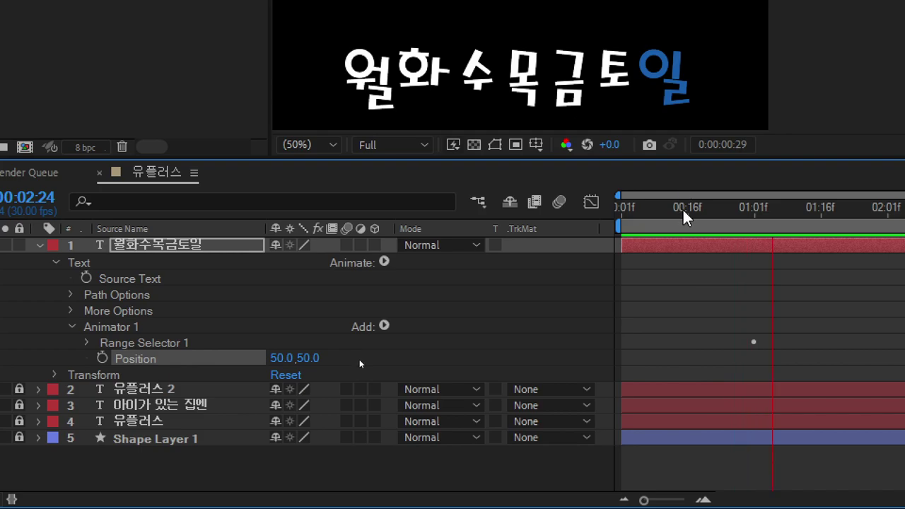
drag(646, 213, 781, 225)
key(Page_Down)
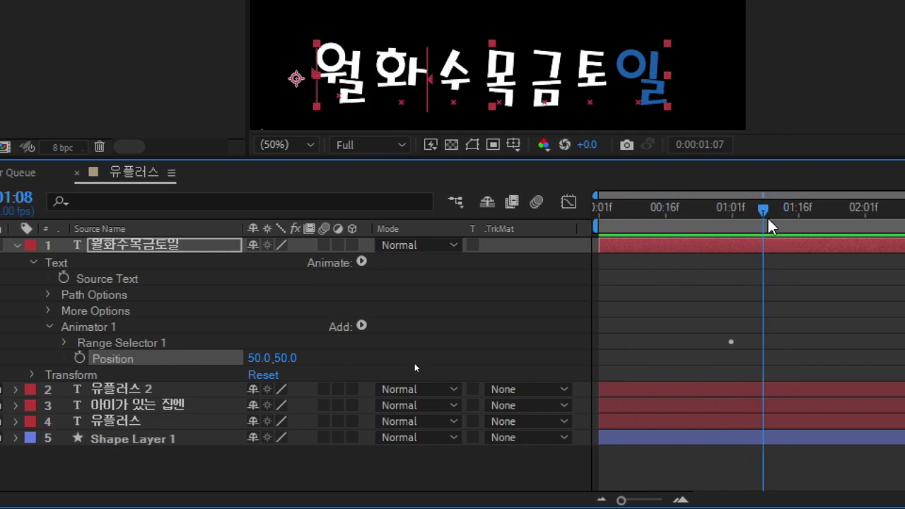
key(Page_Down)
Add a Rotation of 90° to Animator 1 and preview the characters turning sideways.
click(361, 327)
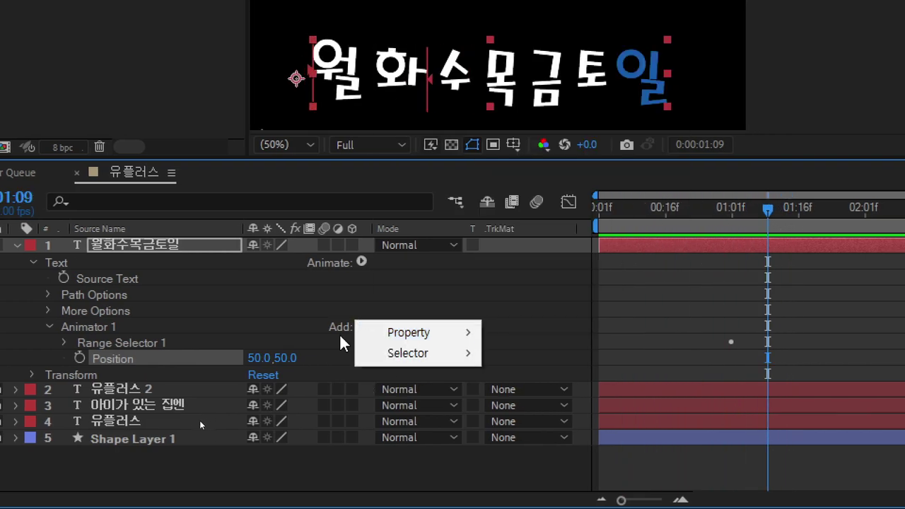
mouse_move(425, 332)
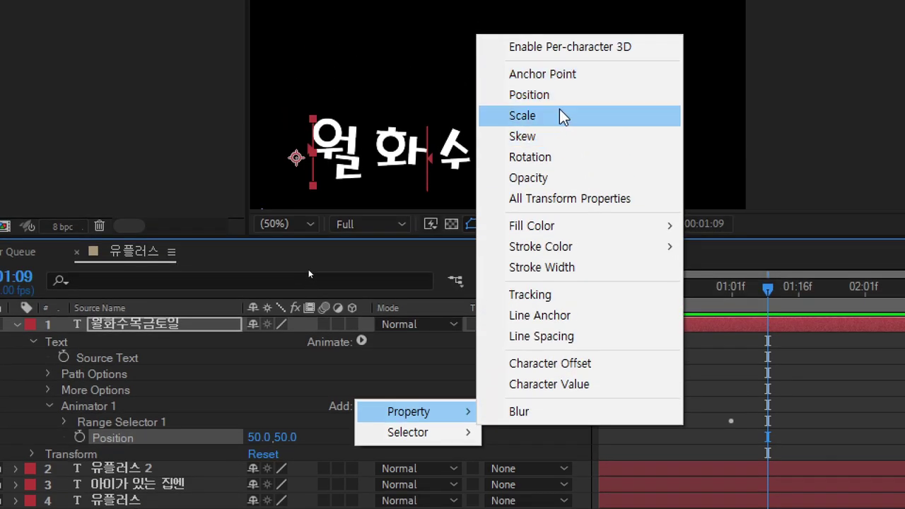
click(555, 159)
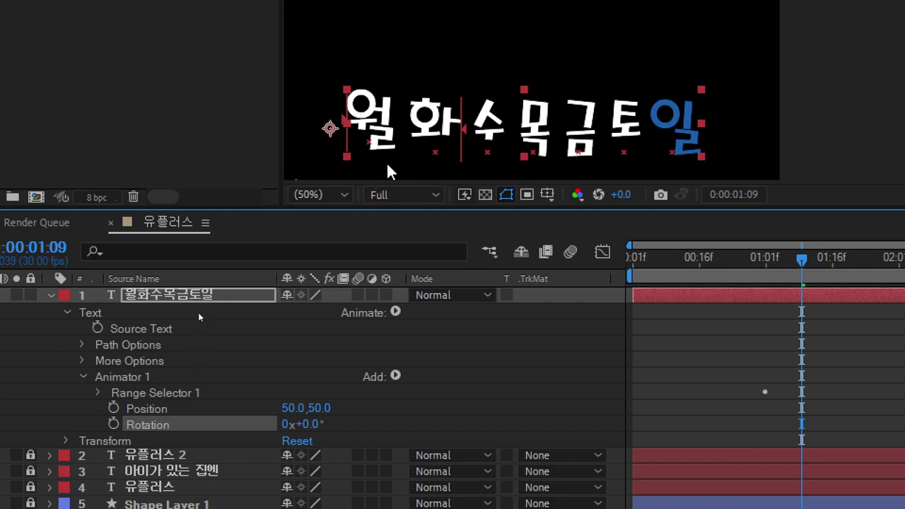
drag(311, 425, 382, 427)
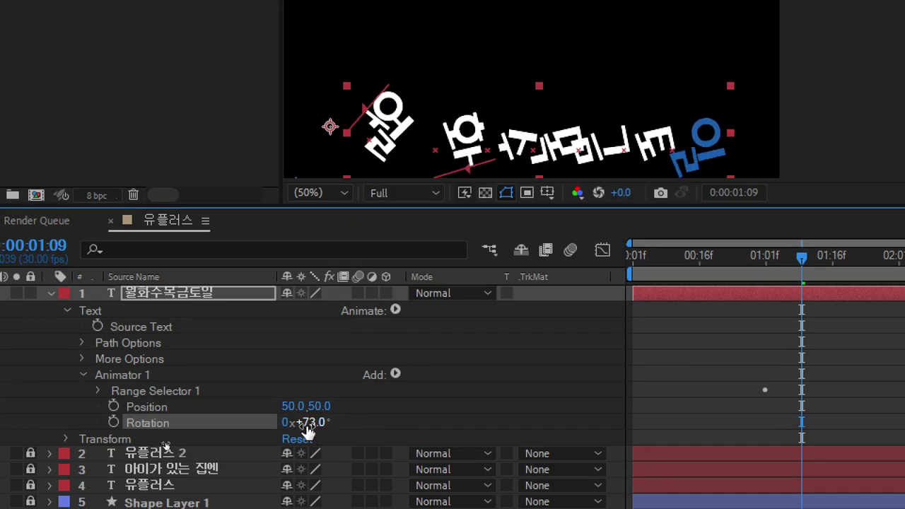
click(308, 425)
text(90)
key(Return)
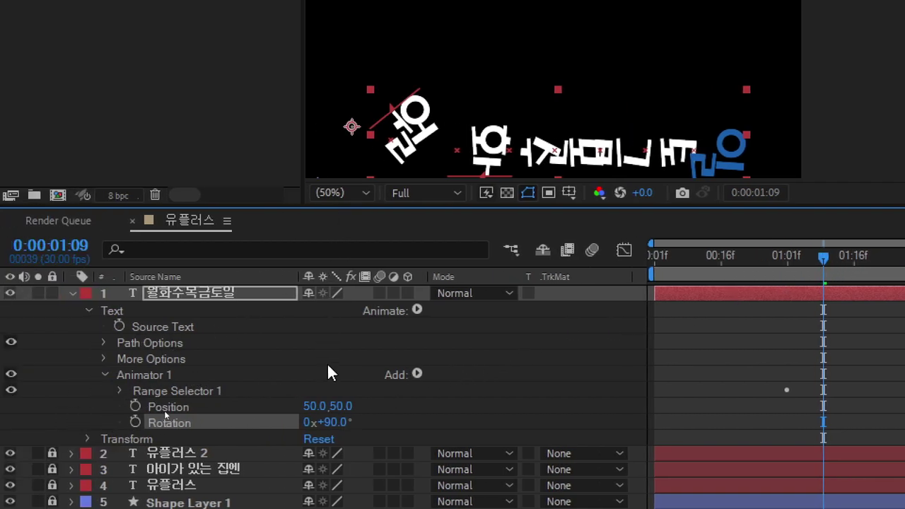
key(space)
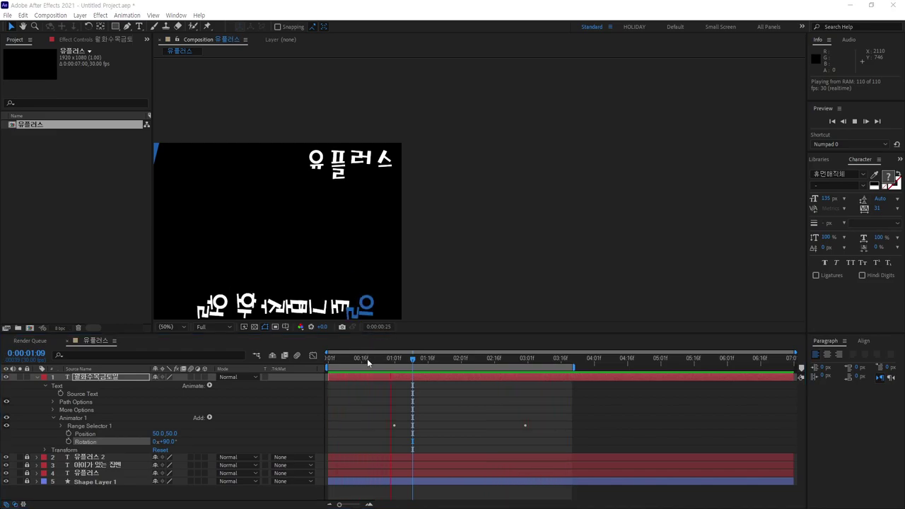
mouse_move(413, 359)
mouse_down()
mouse_move(421, 368)
mouse_move(410, 379)
mouse_up()
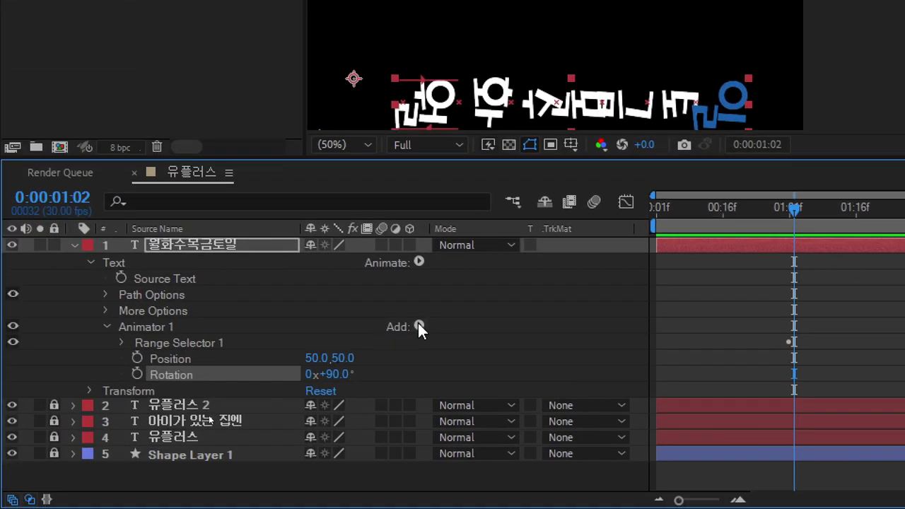
Add a Scale of 0% to Animator 1 and preview from frame 00:21.
click(209, 418)
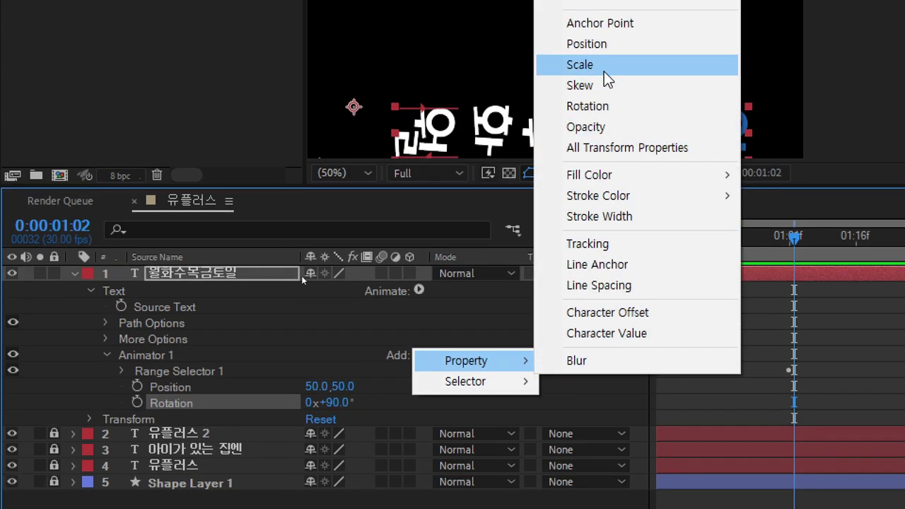
click(609, 73)
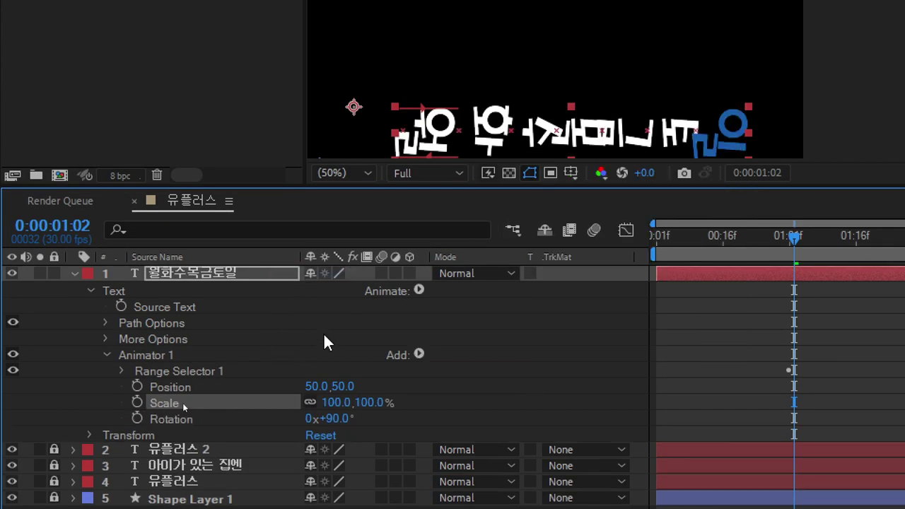
click(335, 405)
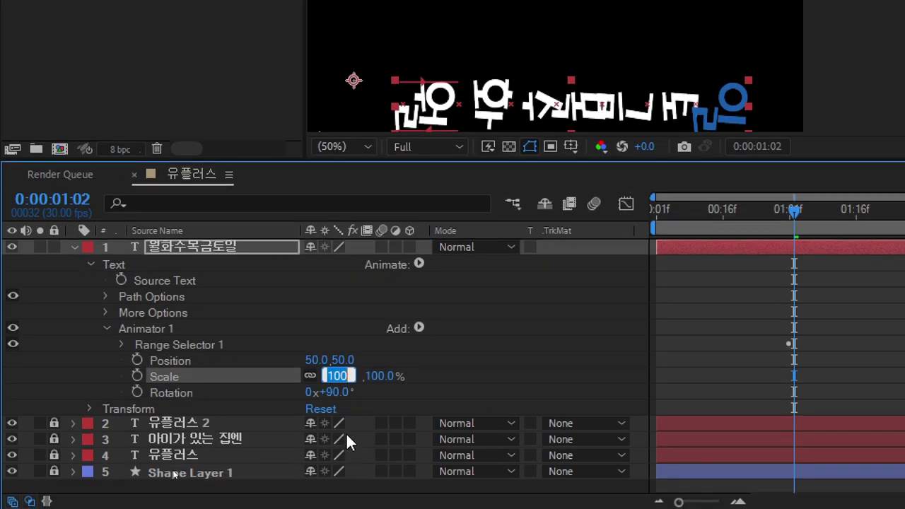
text(0)
key(Return)
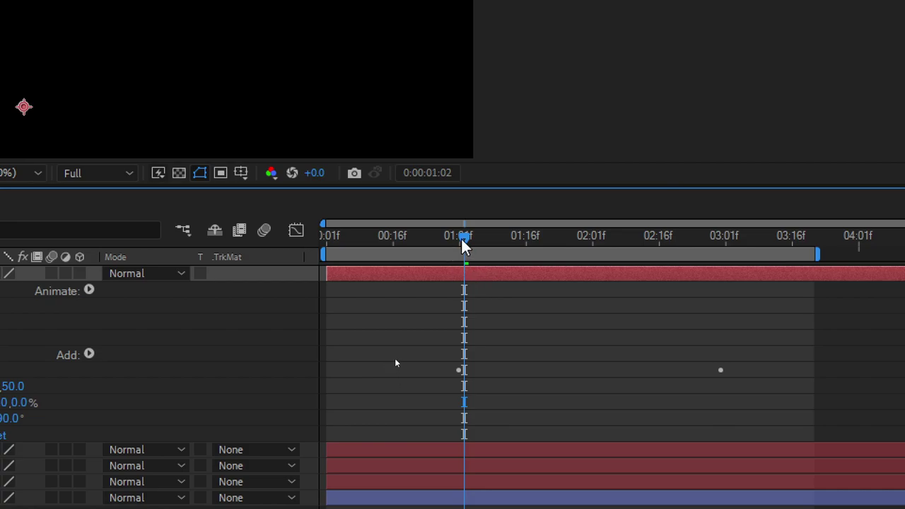
drag(463, 244, 418, 258)
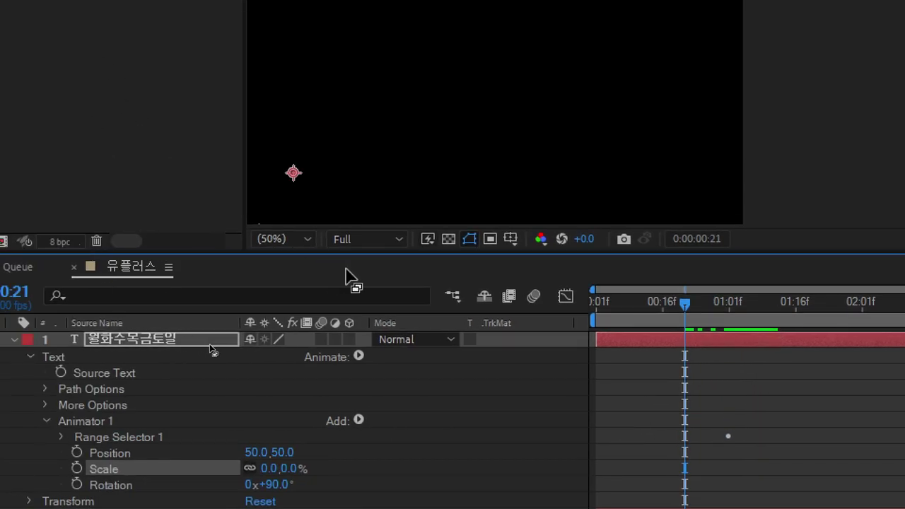
key(space)
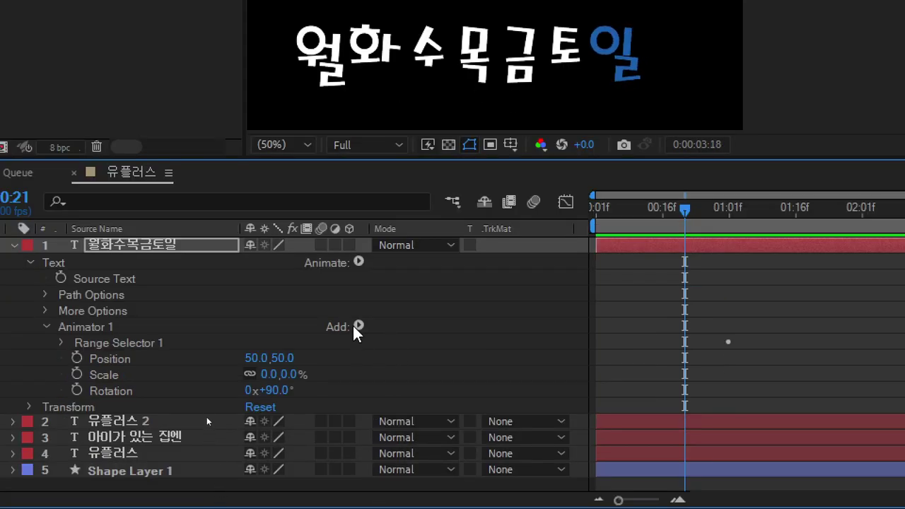
Add an Opacity property to Animator 1 set to 0%.
click(357, 327)
mouse_move(375, 332)
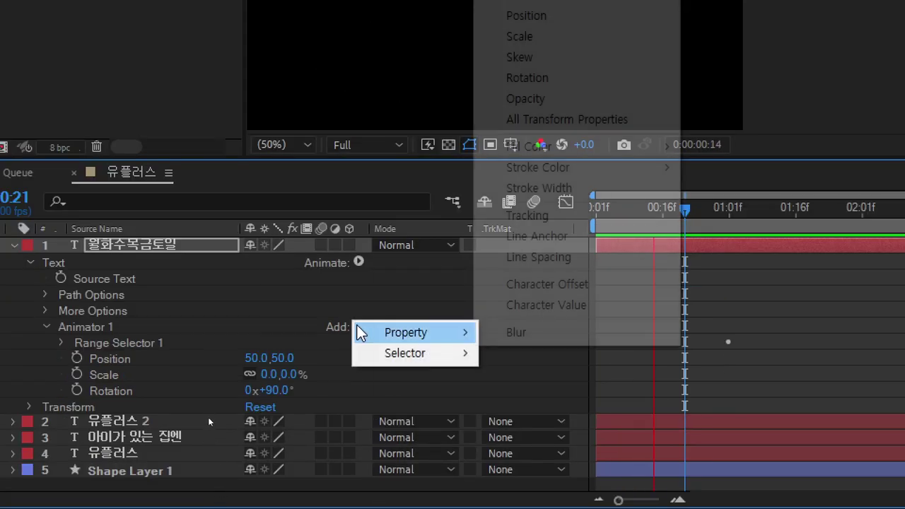
click(543, 100)
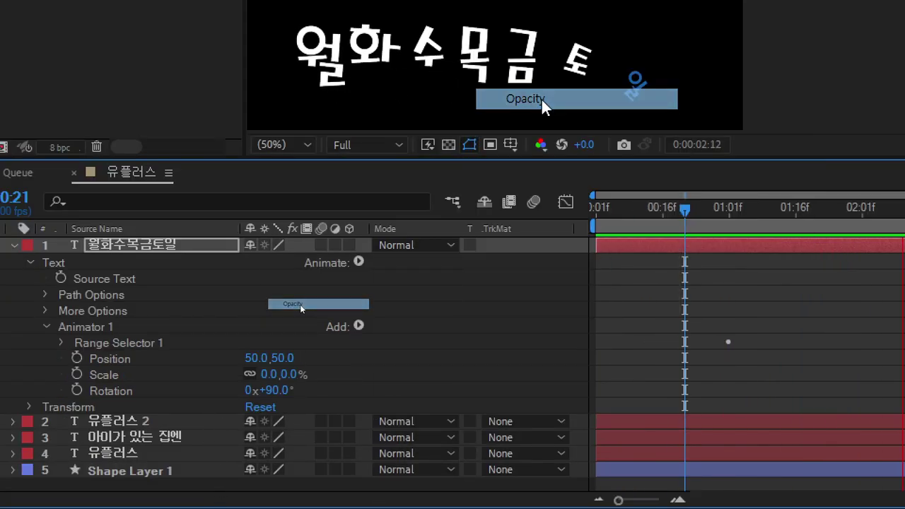
click(267, 409)
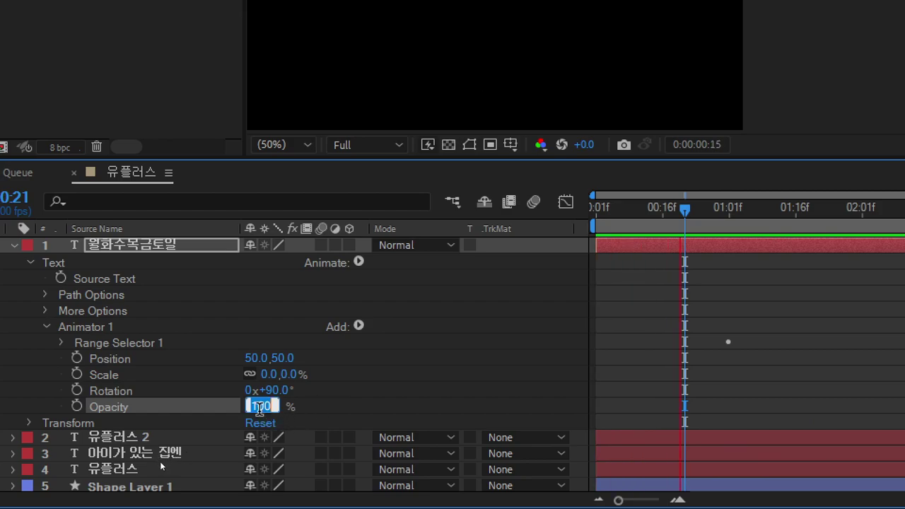
text(0)
key(Return)
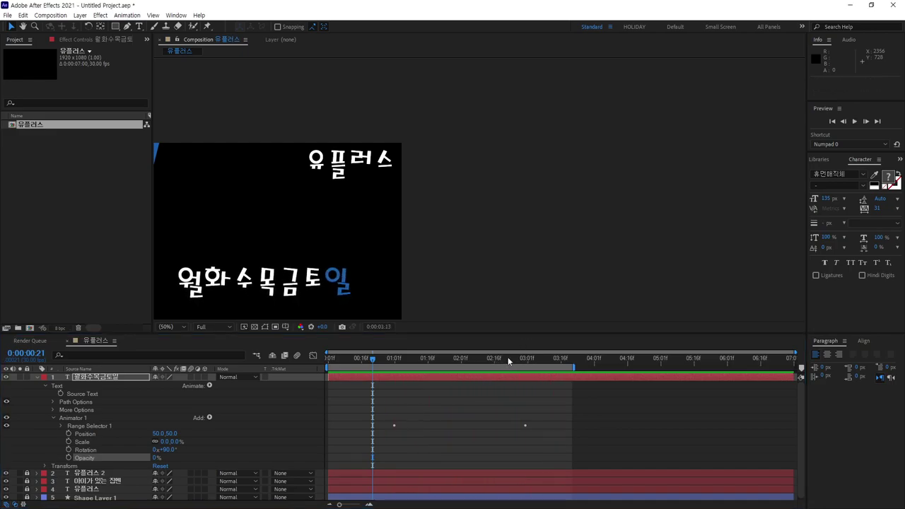
drag(424, 358, 498, 371)
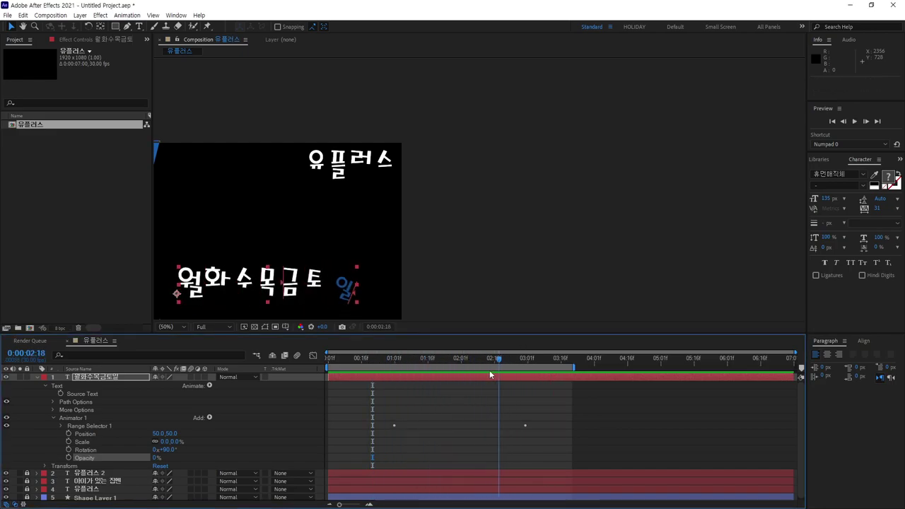
click(544, 358)
scroll(386, 273, left, 5)
scroll(389, 262, down, 3)
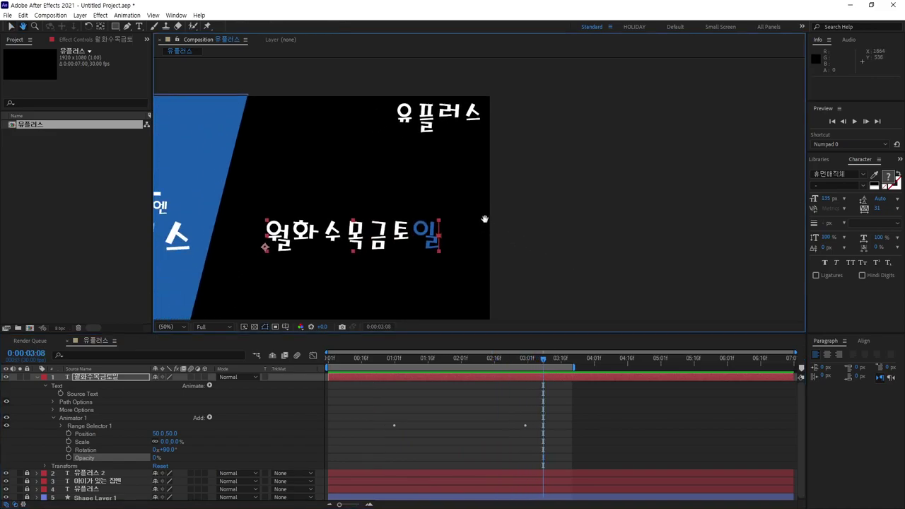
drag(386, 265, 375, 211)
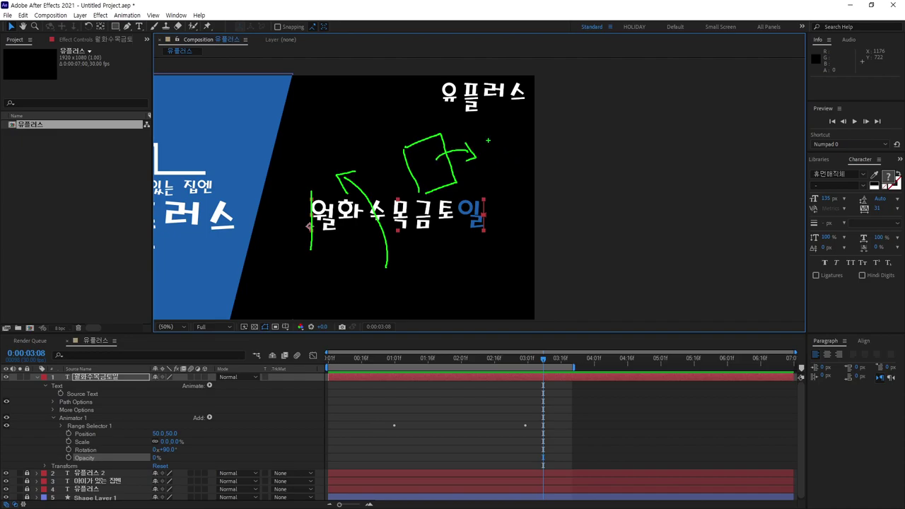
drag(480, 139, 519, 189)
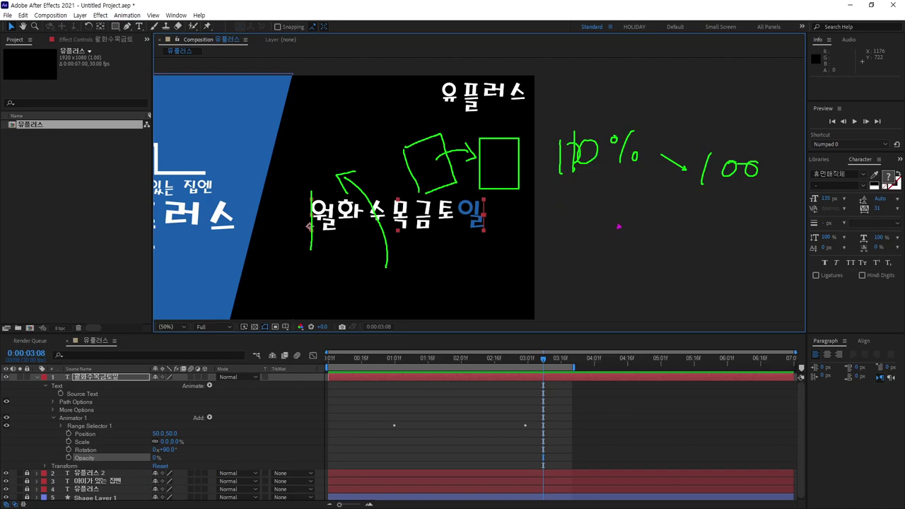
drag(548, 193, 596, 251)
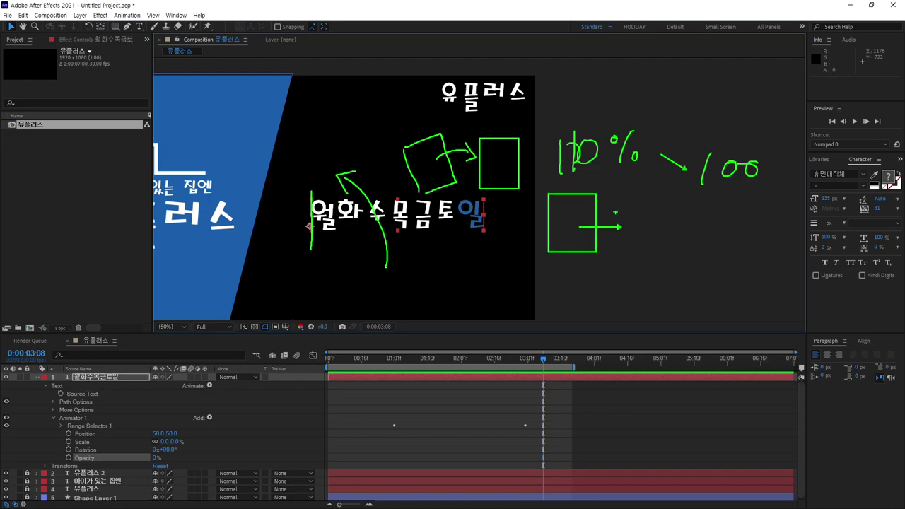
drag(601, 194, 642, 255)
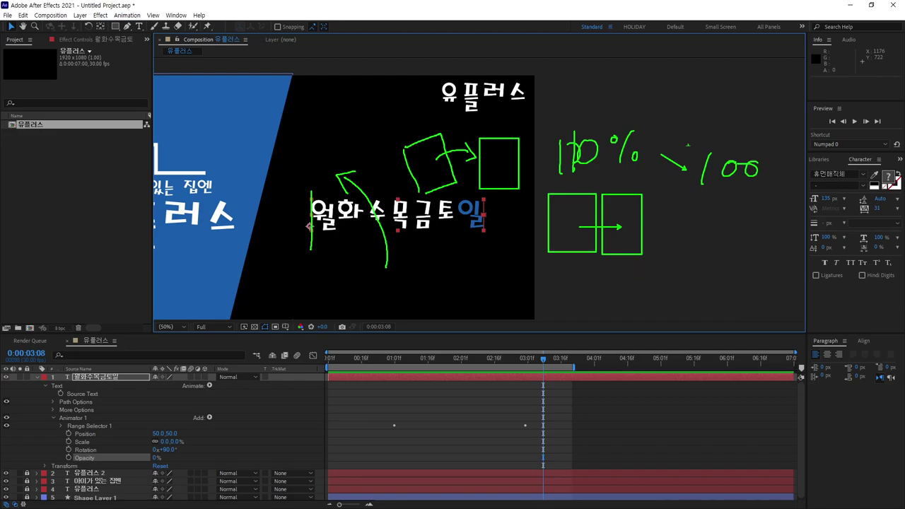
key(Escape)
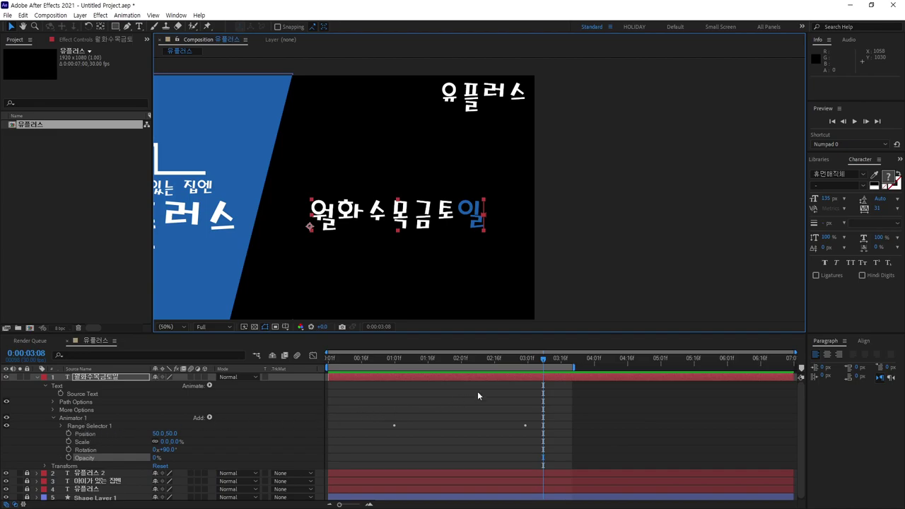
Add a second Position animator (Animator 2) to the weekday text and collapse Animator 1.
drag(547, 362, 505, 361)
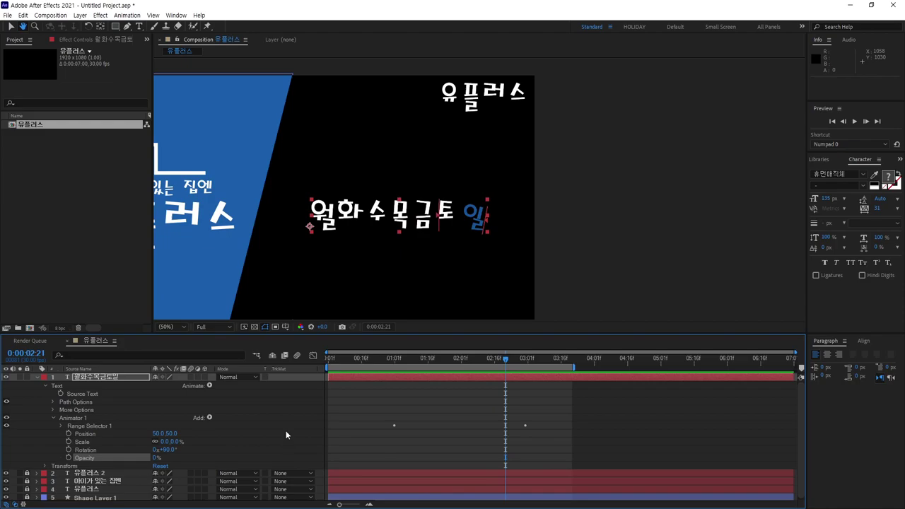
click(210, 386)
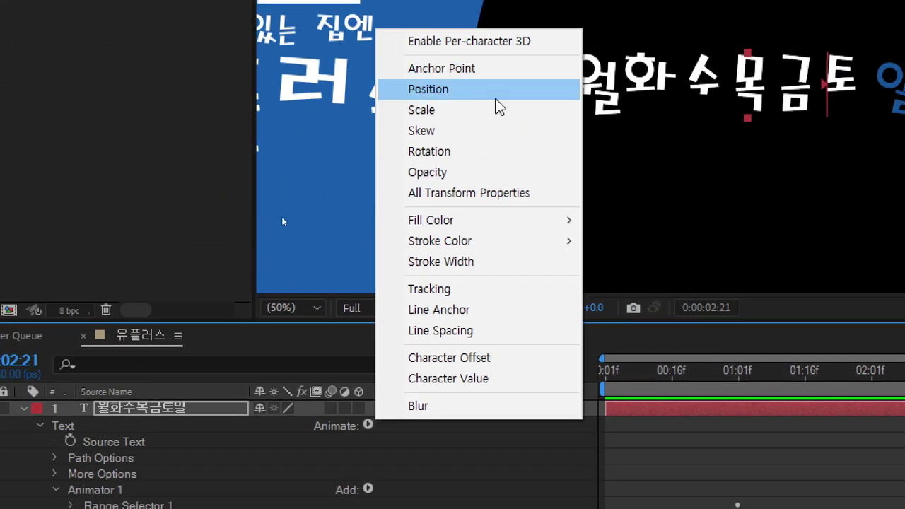
click(450, 90)
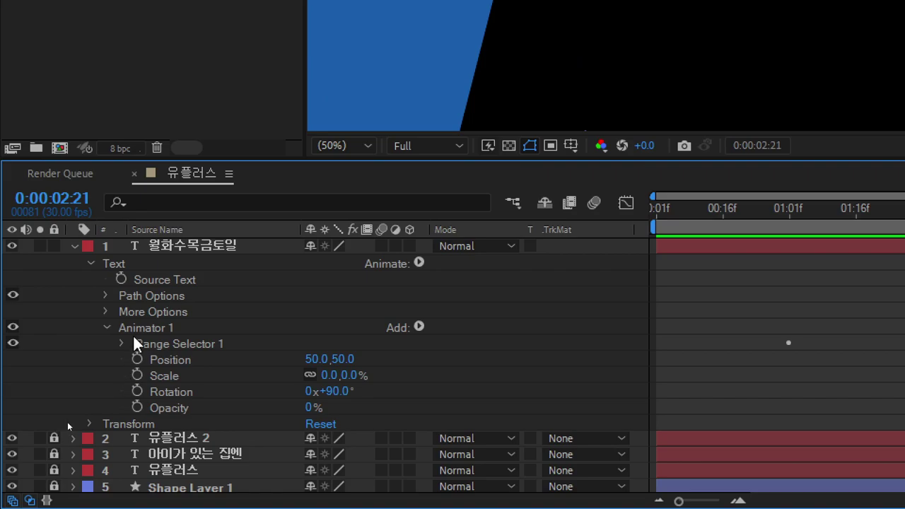
click(420, 263)
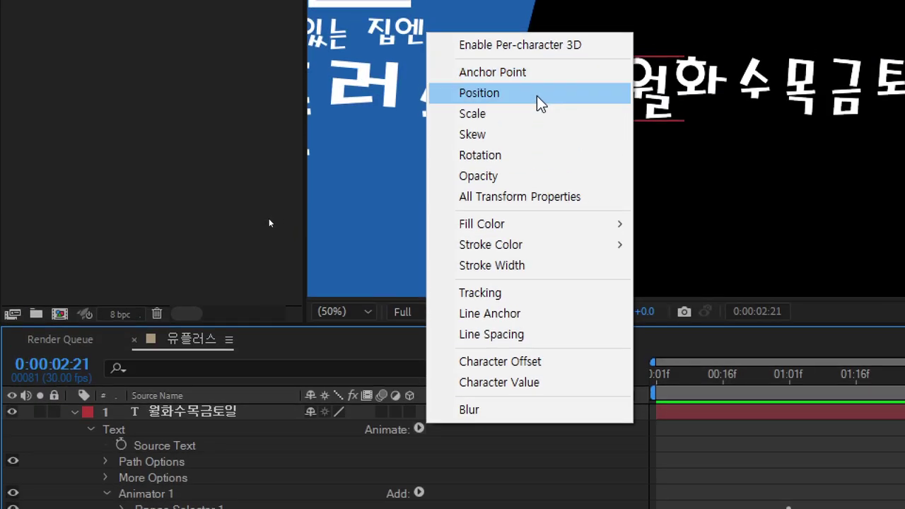
click(536, 93)
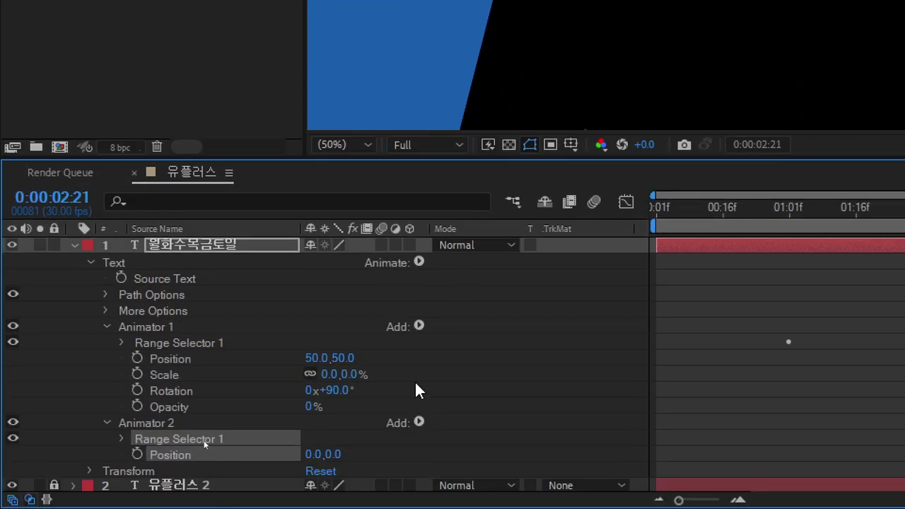
click(107, 326)
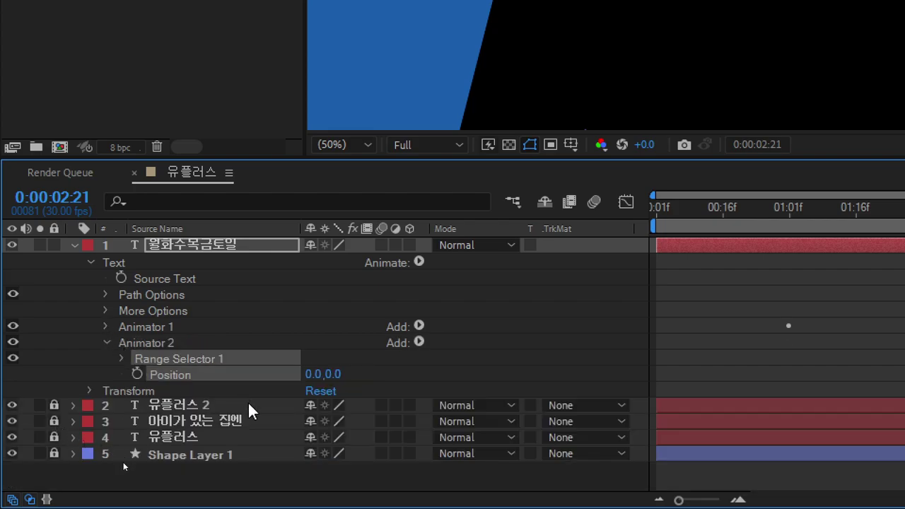
click(152, 343)
click(191, 359)
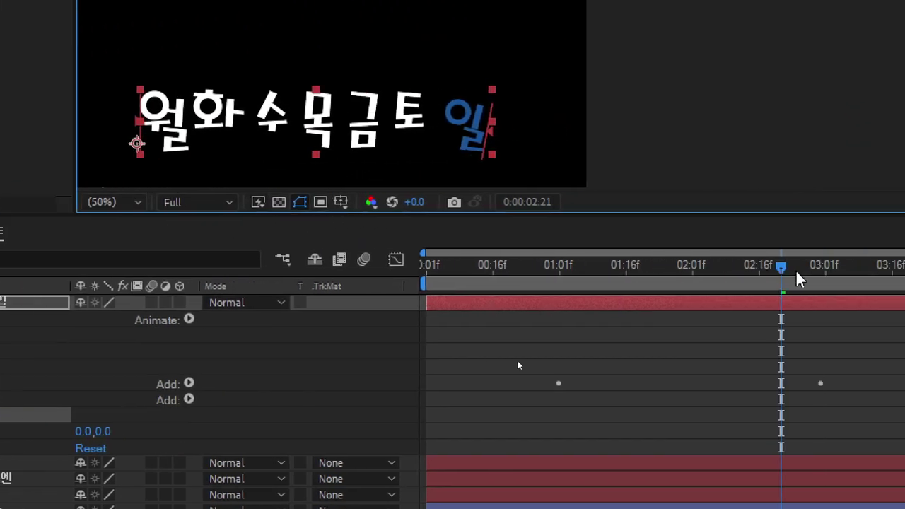
Set Animator 2's Position offset to -10, -10.
mouse_move(780, 273)
mouse_down()
mouse_move(778, 290)
mouse_move(789, 293)
mouse_up()
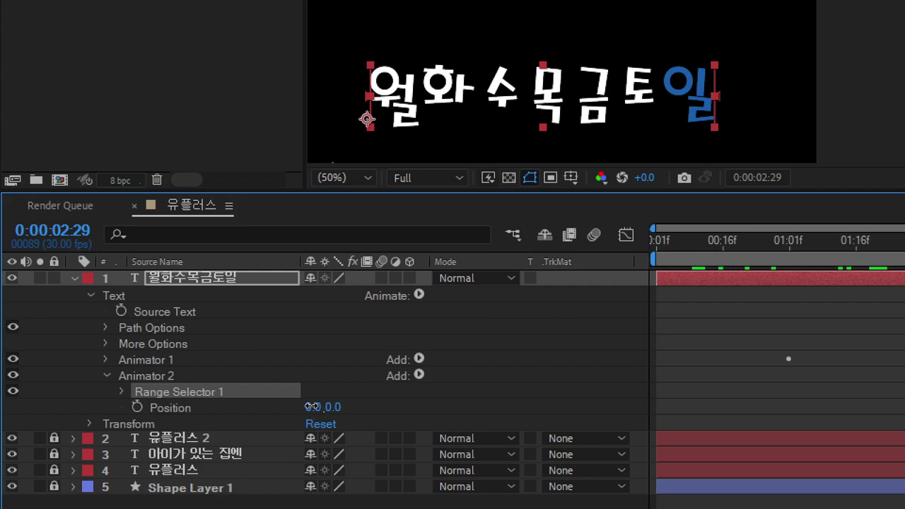
drag(306, 406, 295, 406)
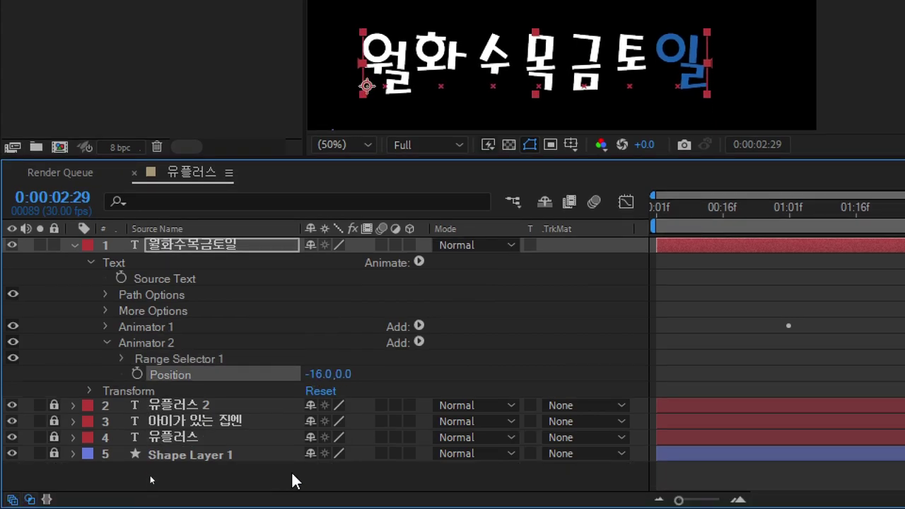
click(313, 375)
text(-15)
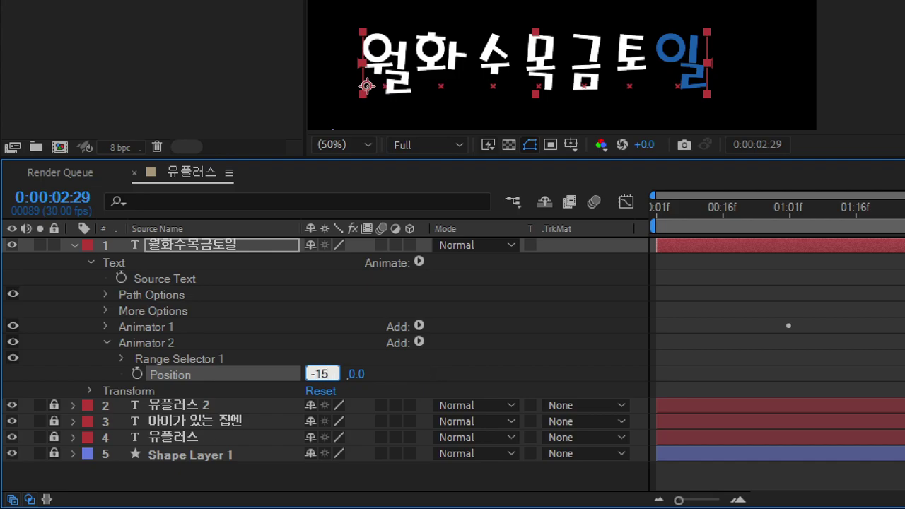
key(Return)
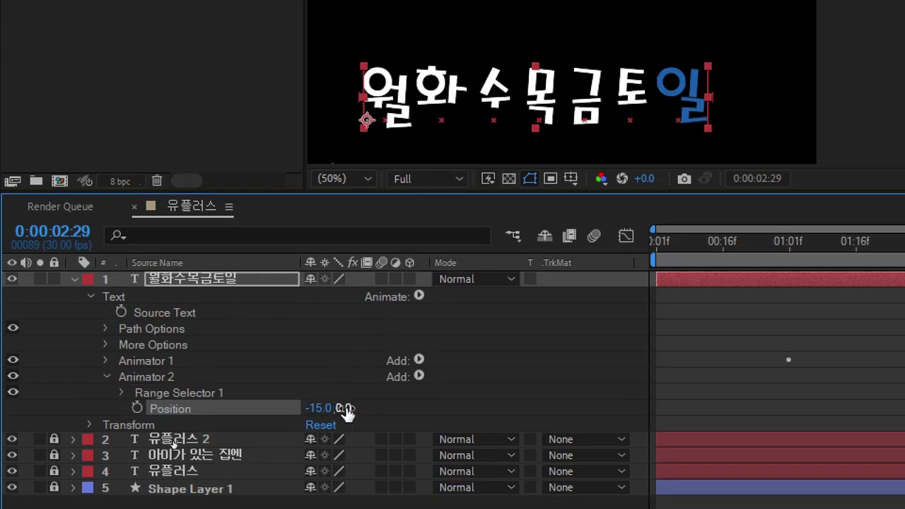
click(344, 408)
text(-10)
key(Return)
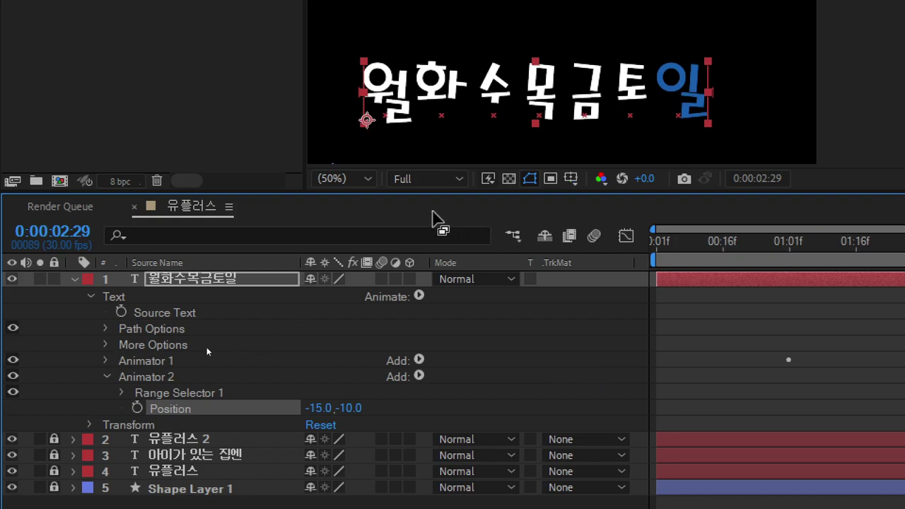
text(-01)
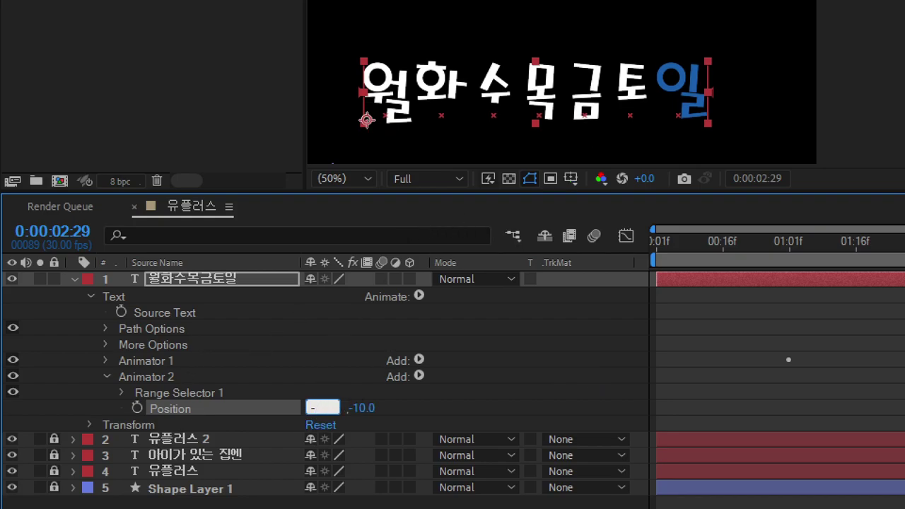
key(Return)
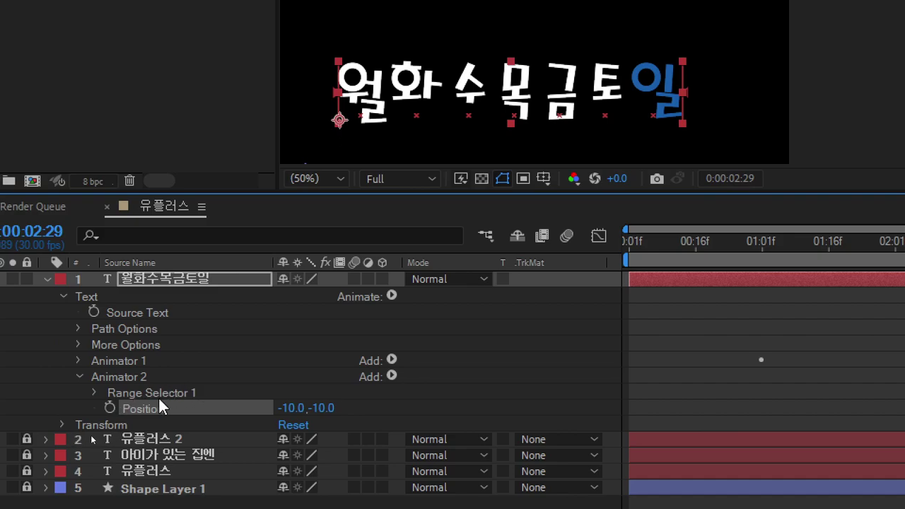
Set Animator 2's range End to 50% and begin editing its Offset value.
click(90, 392)
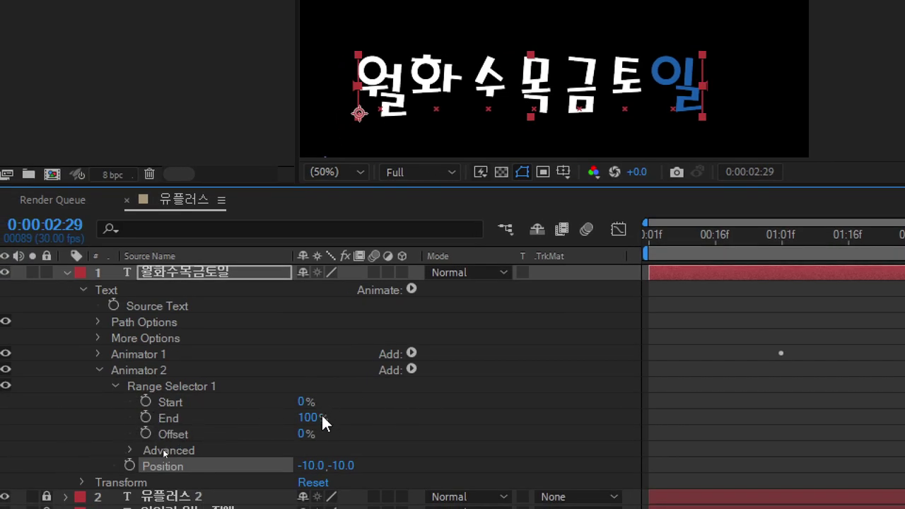
click(308, 419)
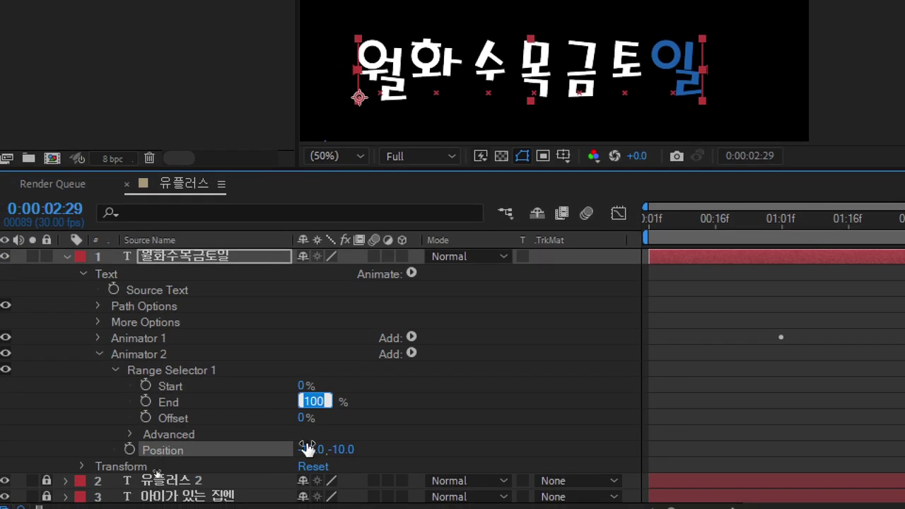
text(50)
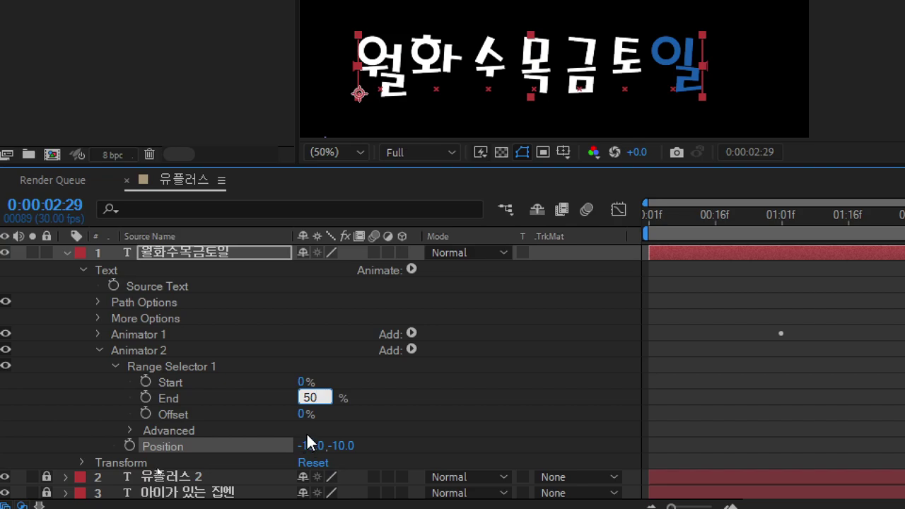
key(Return)
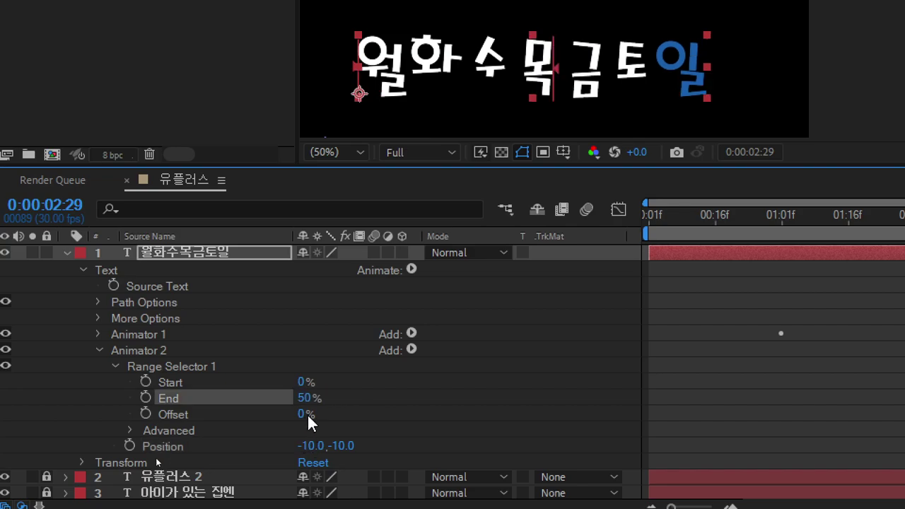
click(300, 414)
Extend the work area to about 6 seconds and keyframe Offset from -50% to 100% at 5 seconds.
key(Return)
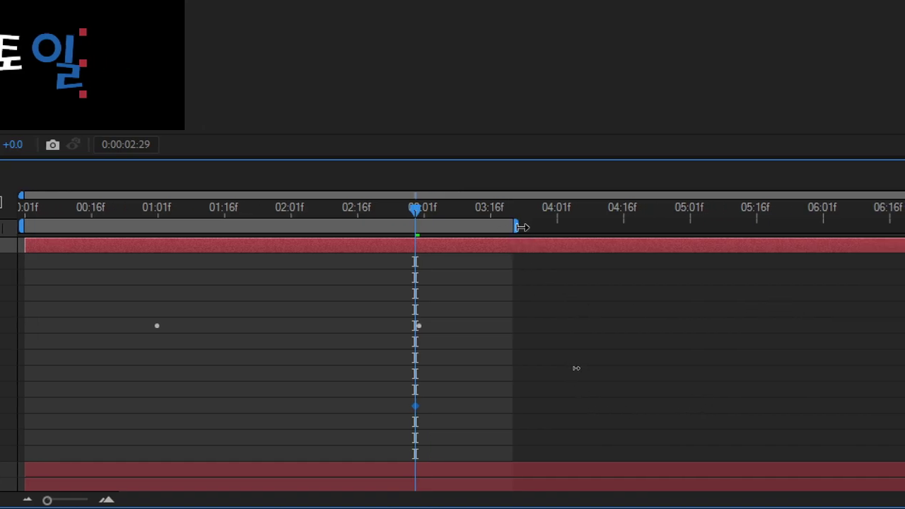
drag(521, 227, 817, 226)
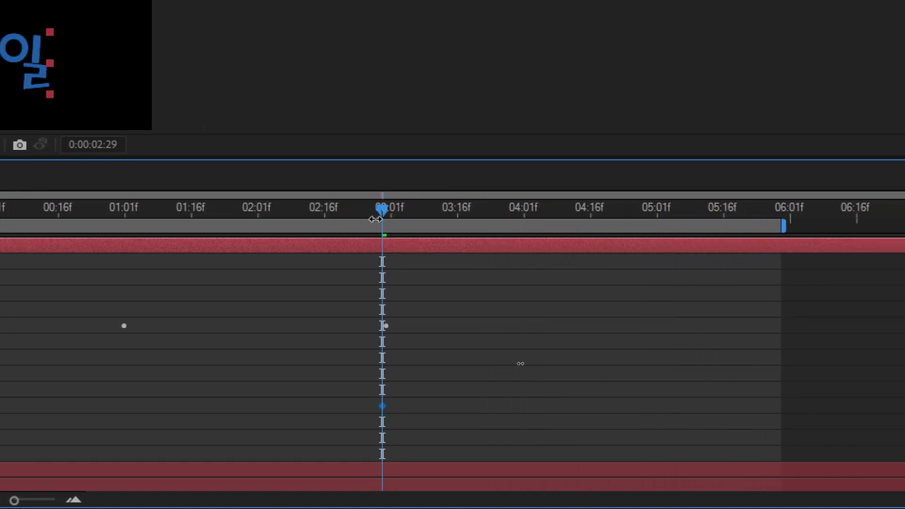
drag(378, 212, 650, 253)
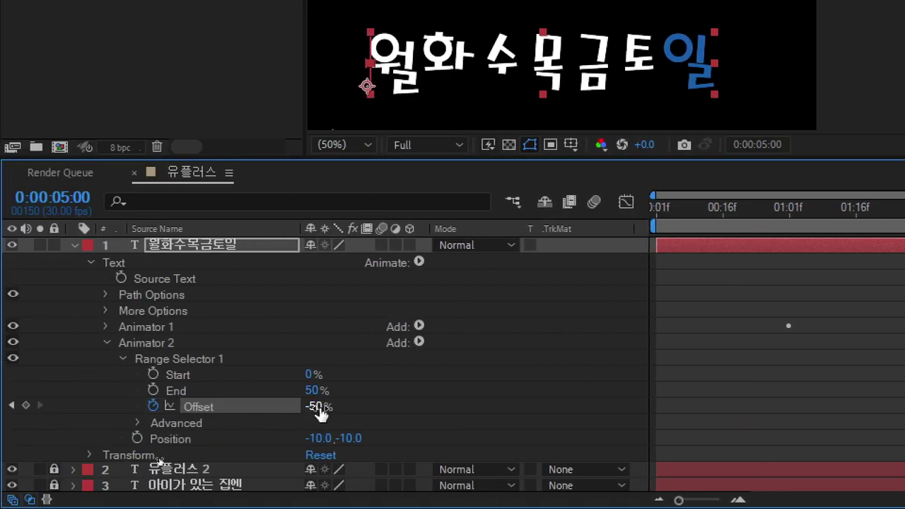
click(318, 409)
text(100)
key(Return)
Preview the Offset sweep across the weekday line several times.
key(space)
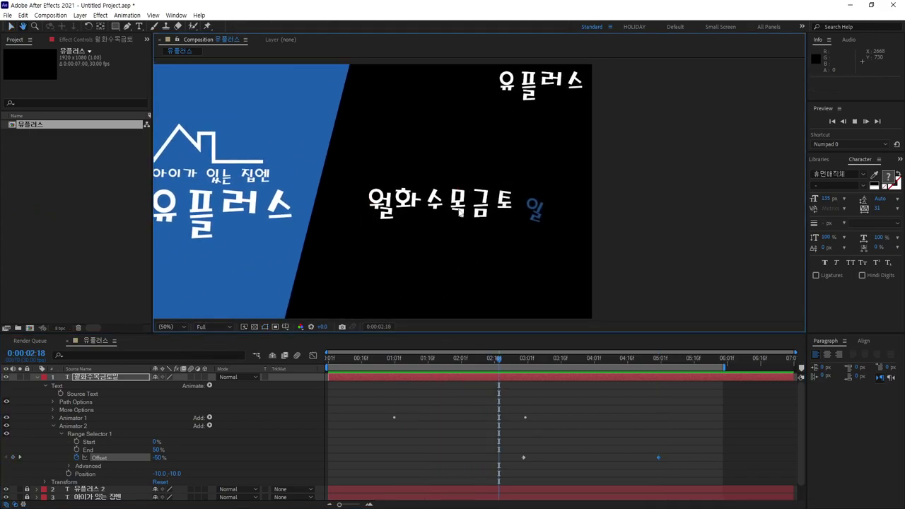
click(183, 326)
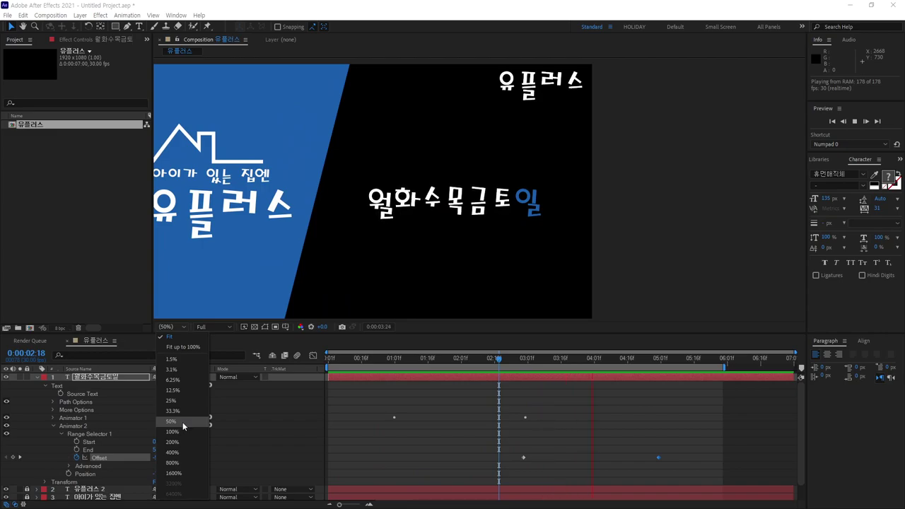
click(669, 285)
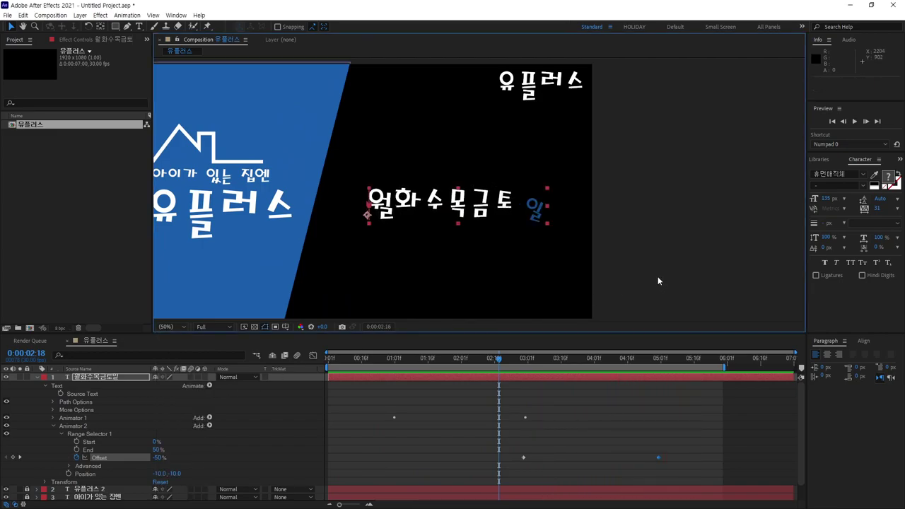
key(space)
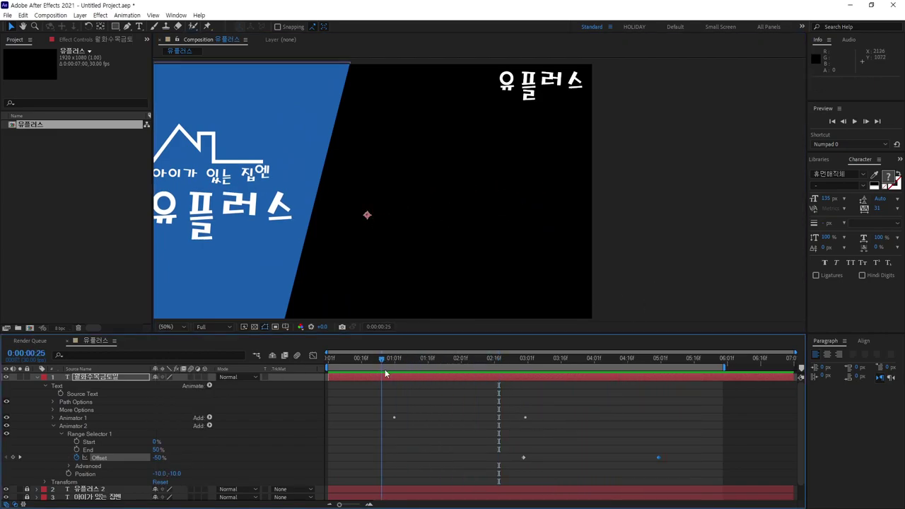
key(space)
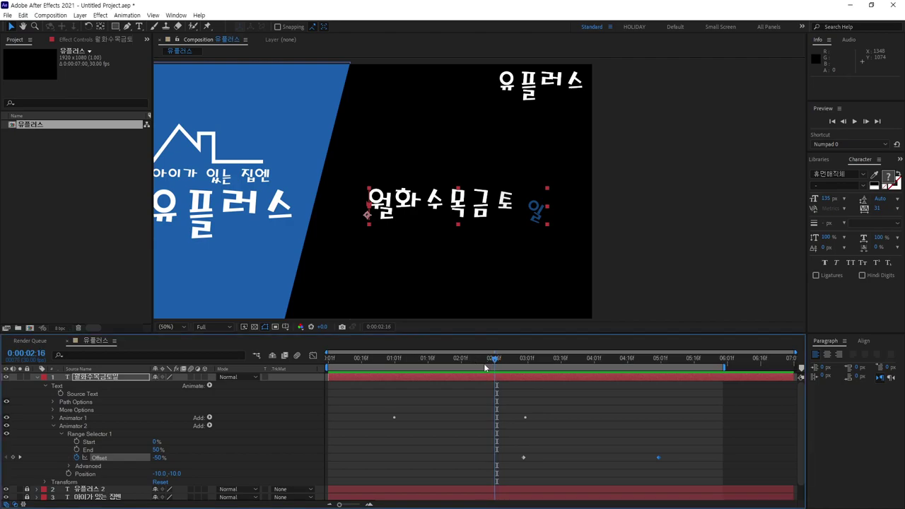
key(space)
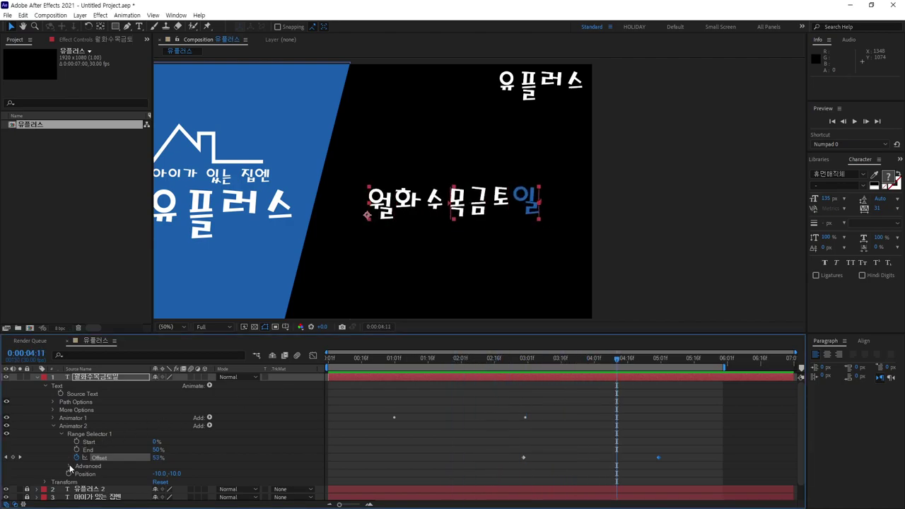
Change Animator 2's range Shape from Square to Ramp Up with Ease Low at 50%.
click(69, 466)
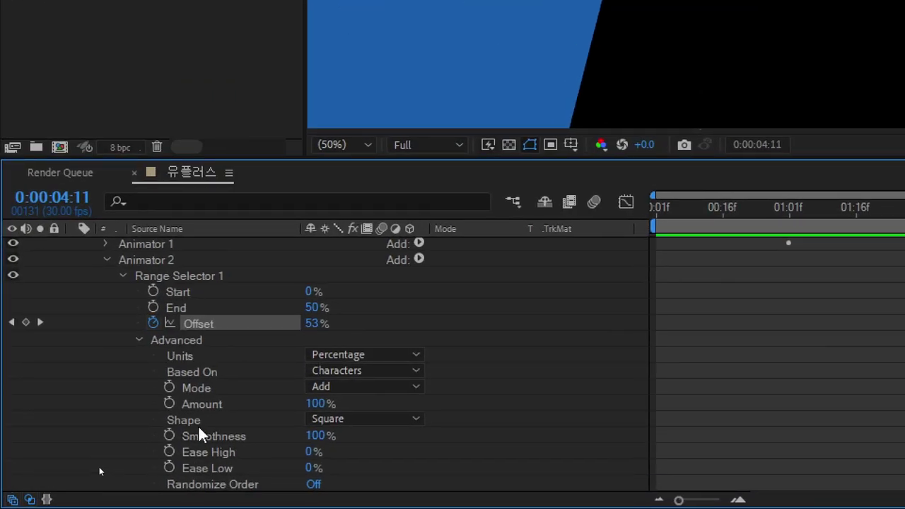
click(199, 422)
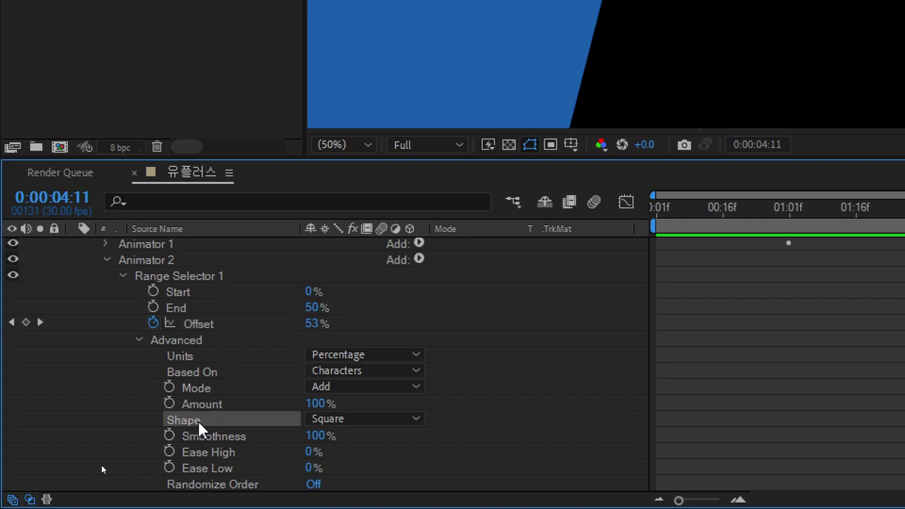
click(394, 424)
click(381, 314)
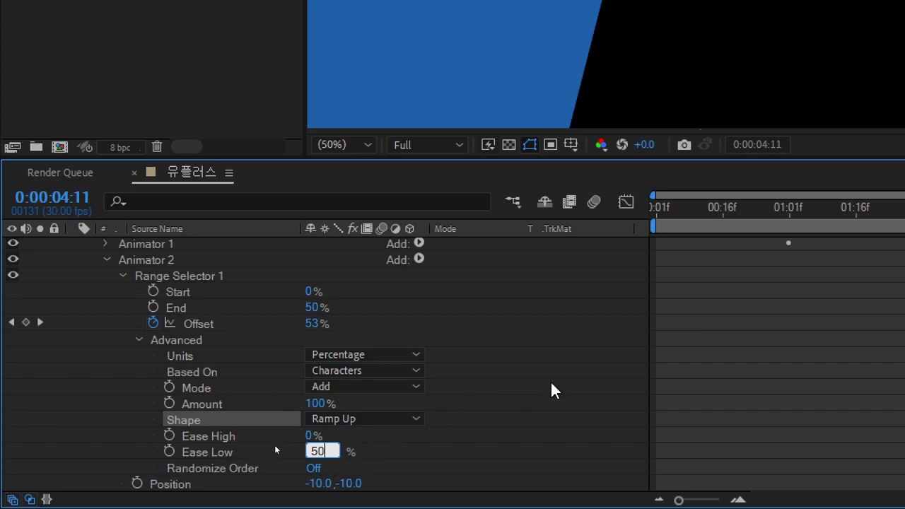
click(329, 456)
text(50)
click(274, 446)
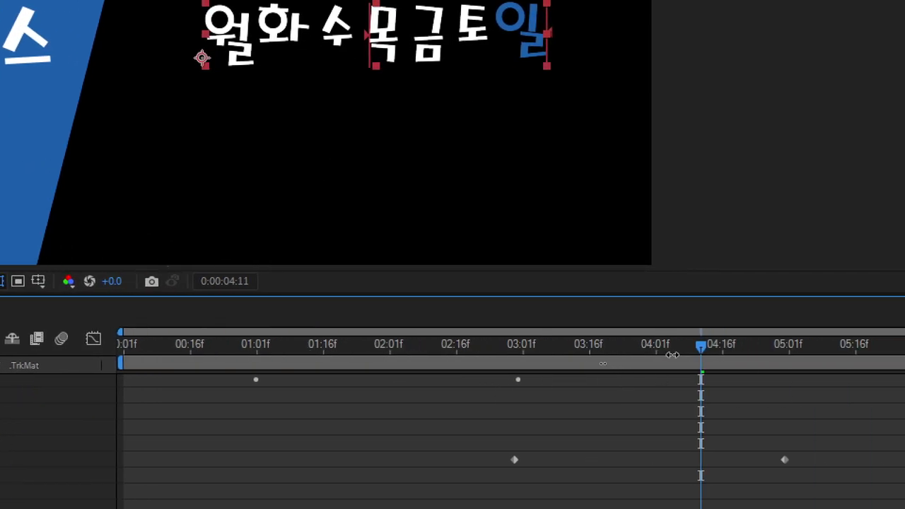
Scrub the timeline, then step frame by frame to land exactly on 0:00:01:23.
mouse_move(701, 347)
mouse_down()
mouse_move(515, 348)
mouse_move(759, 382)
mouse_move(416, 393)
mouse_move(277, 413)
mouse_move(493, 423)
mouse_move(713, 447)
mouse_move(305, 449)
mouse_move(277, 435)
mouse_move(338, 434)
mouse_move(346, 424)
mouse_up()
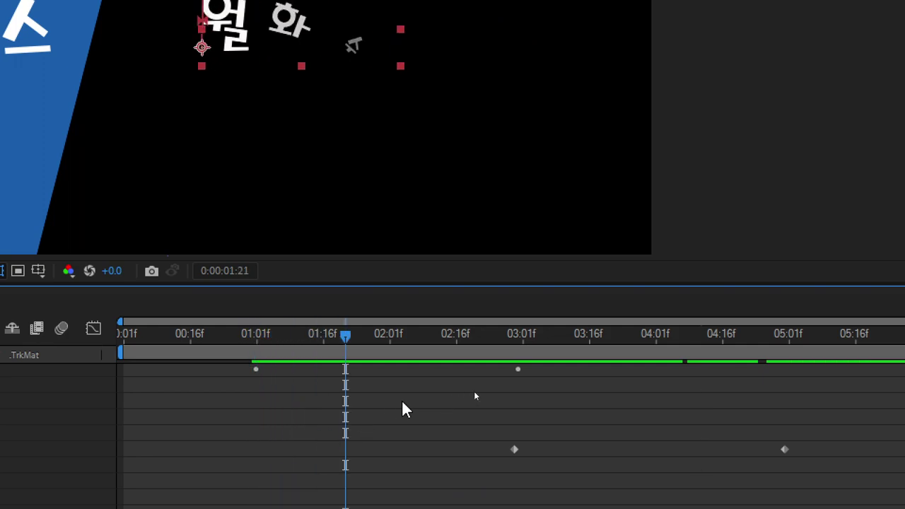
scroll(477, 396, down, 1)
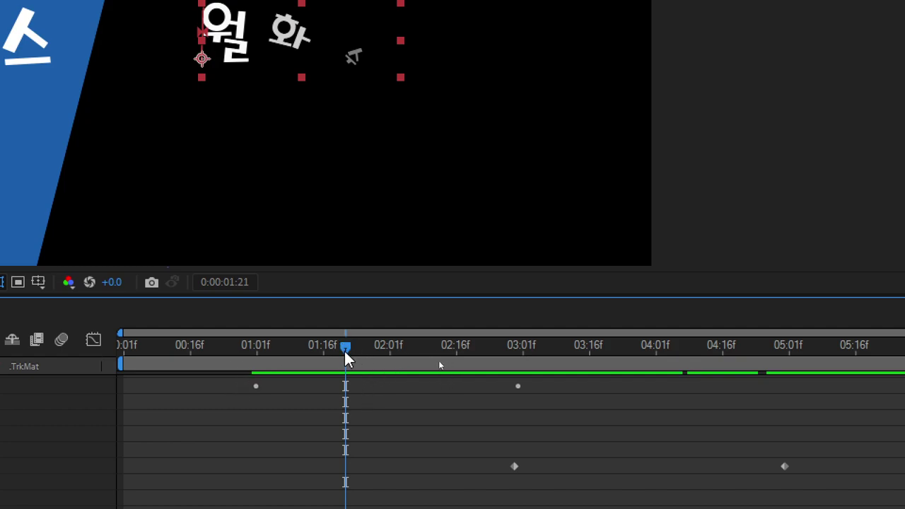
drag(344, 350, 342, 353)
key(Page_Down)
key(Page_Down)
key(Page_Down)
key(Page_Down)
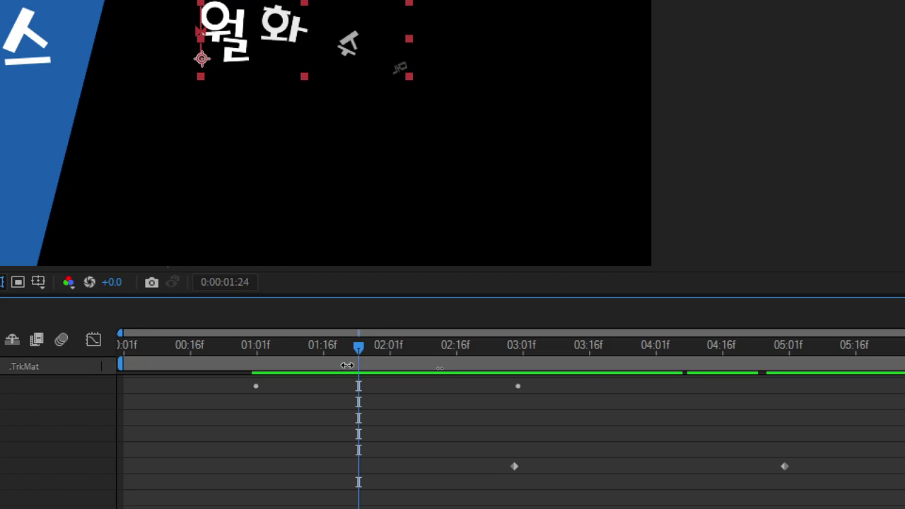
key(Page_Up)
key(Page_Up)
key(Page_Down)
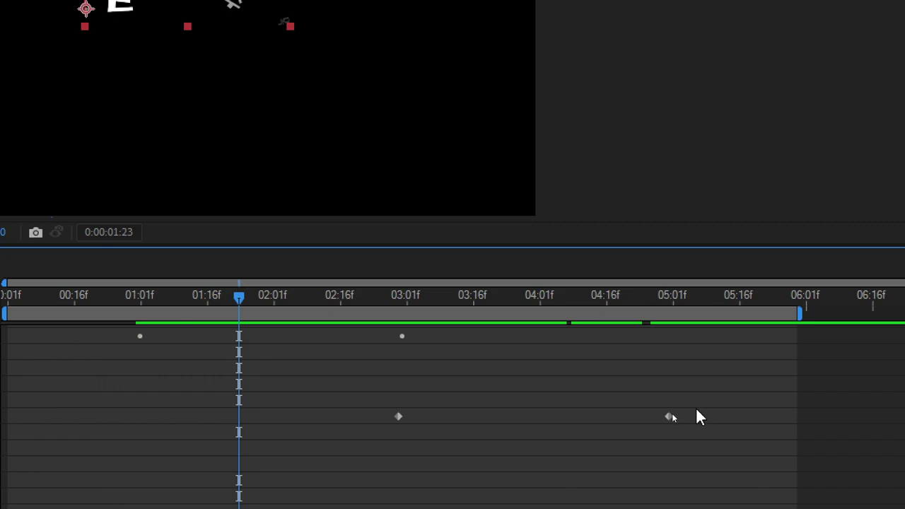
Select both Offset keyframes and shift them earlier so the first starts at 0:00:01:23.
drag(699, 407, 365, 424)
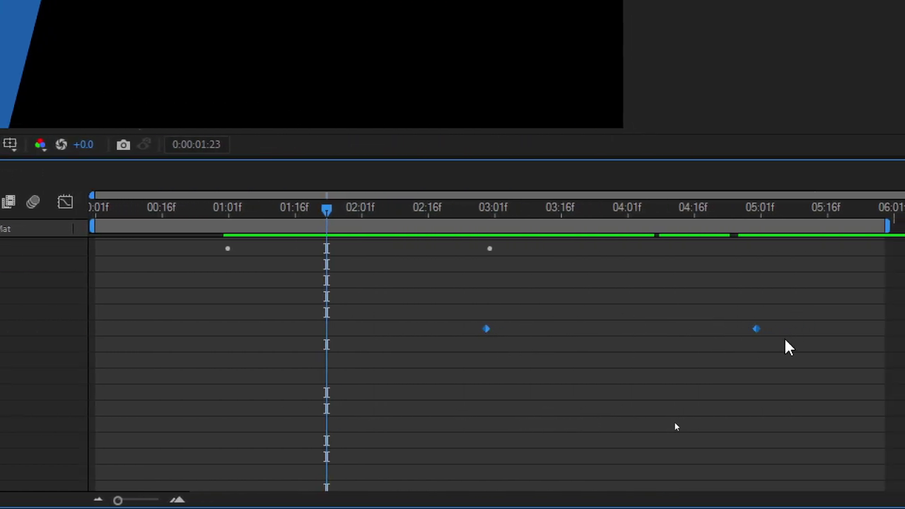
mouse_move(782, 318)
mouse_down()
mouse_move(465, 346)
mouse_move(399, 341)
mouse_move(342, 365)
mouse_up()
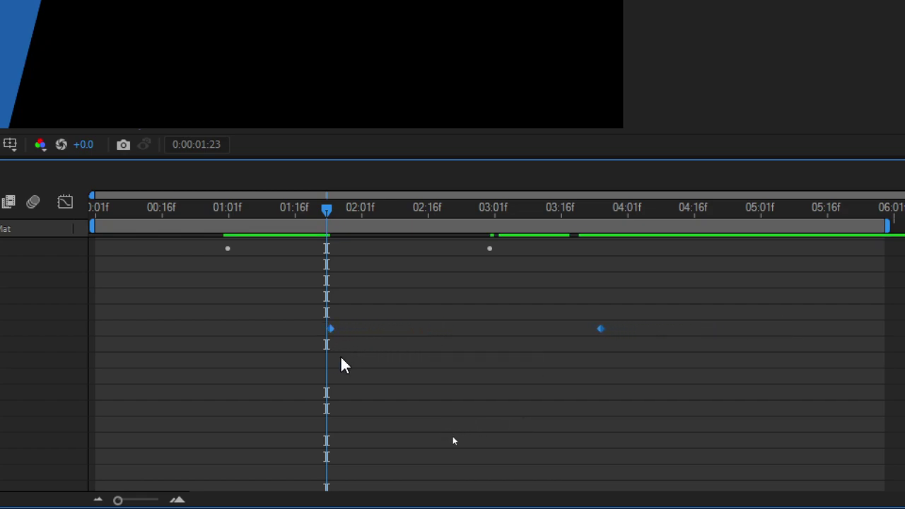
drag(330, 332, 327, 334)
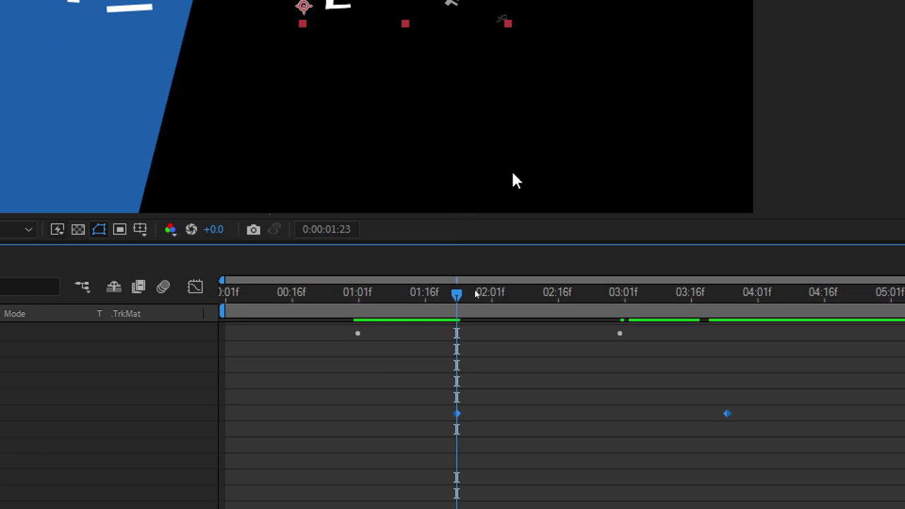
Preview the weekday animation and keep the first Offset keyframe aligned at 1:23.
drag(512, 174, 522, 239)
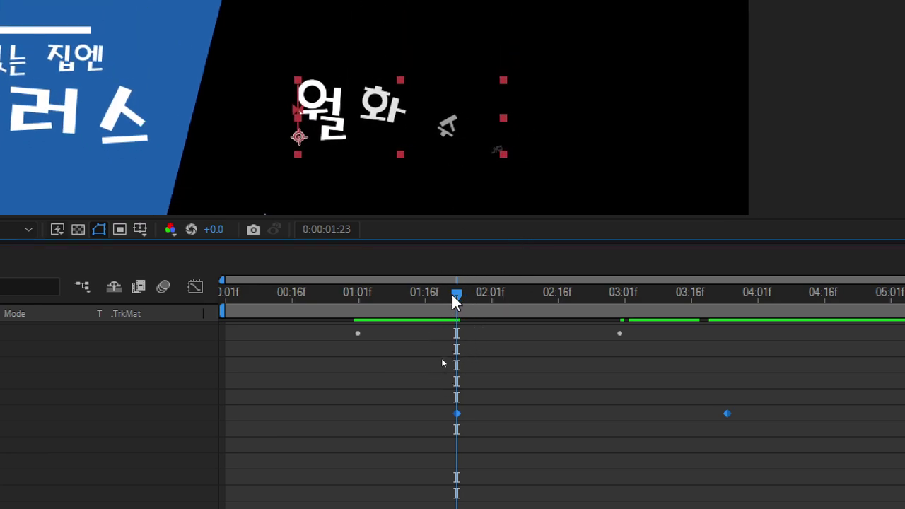
mouse_move(453, 301)
mouse_down()
mouse_move(436, 329)
mouse_move(316, 346)
mouse_up()
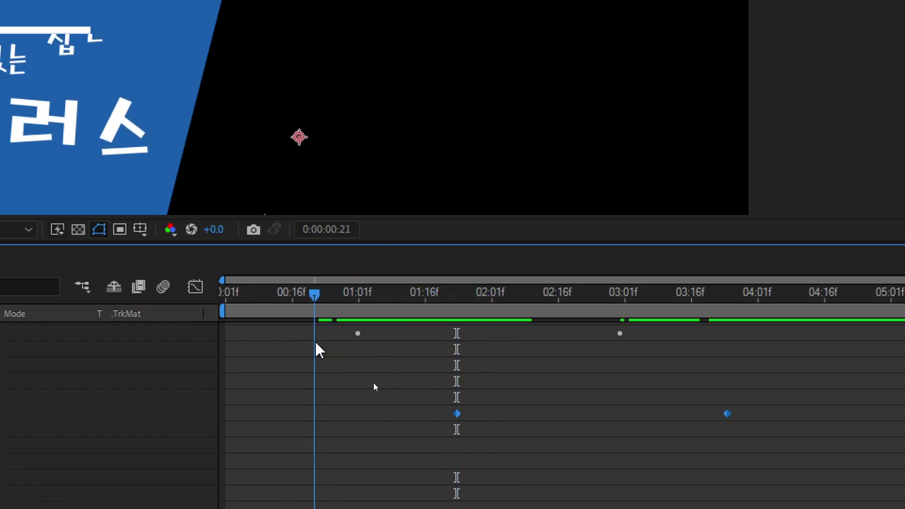
key(space)
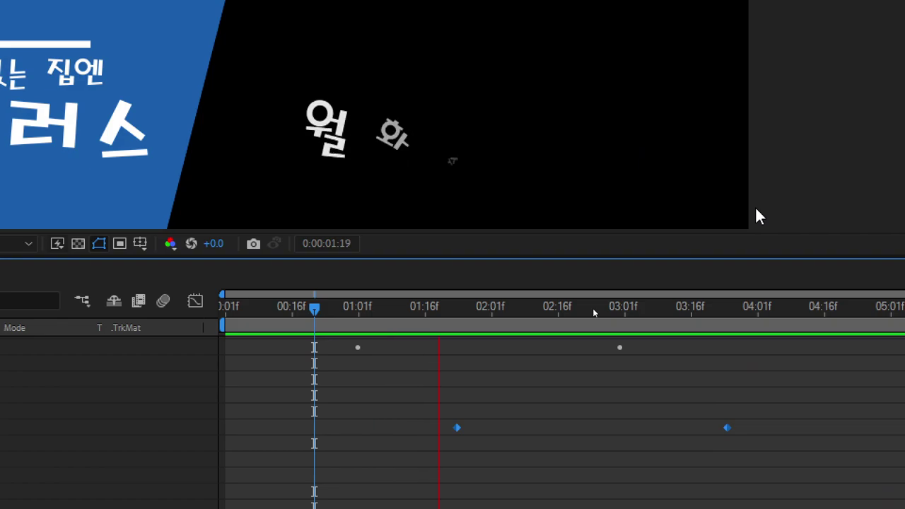
click(592, 308)
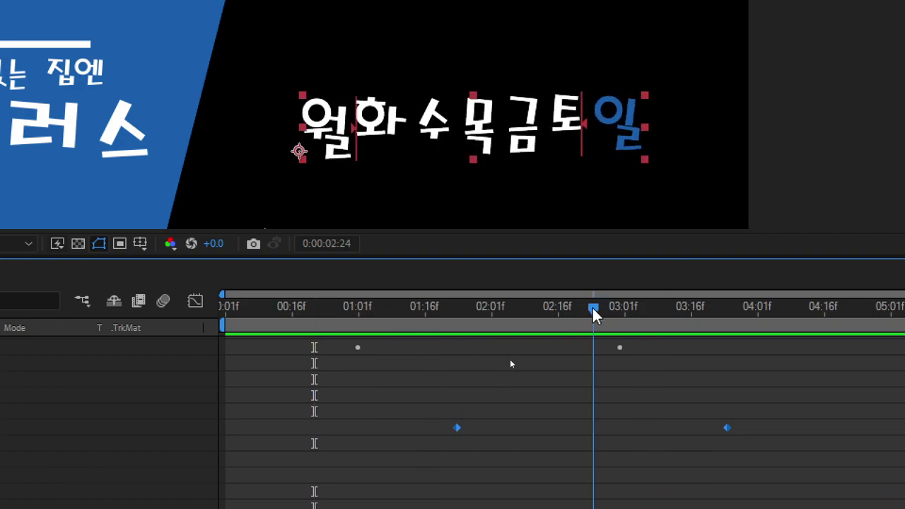
drag(592, 306, 598, 309)
key(alt+bracketleft)
drag(757, 418, 451, 423)
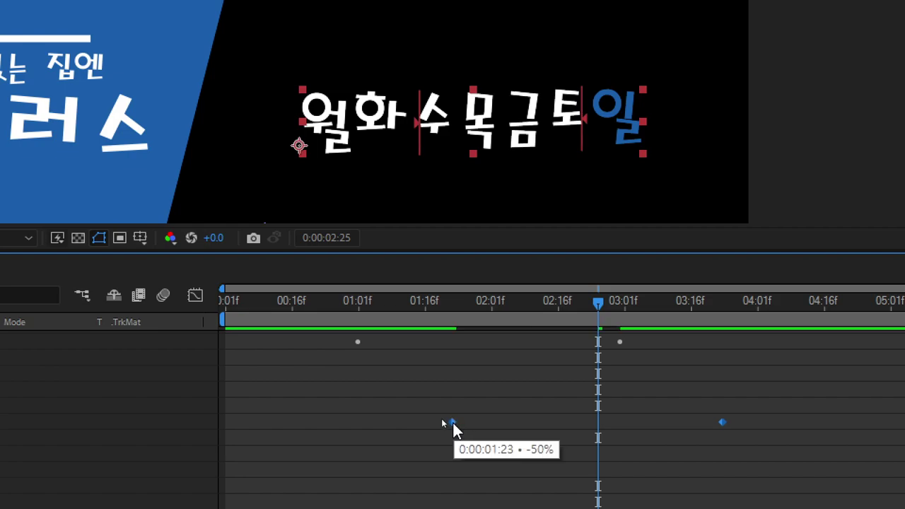
key(space)
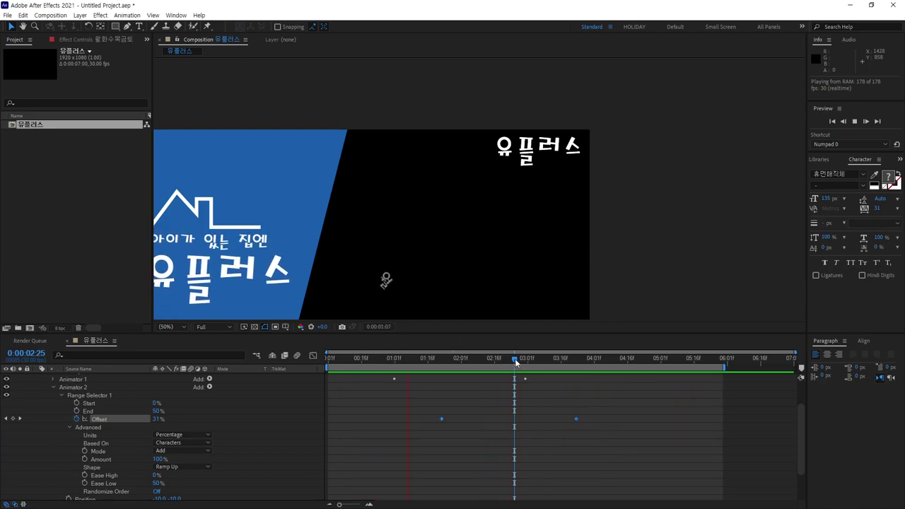
Add a Rotation property to Animator 2 and set it to -20°.
drag(516, 360, 469, 375)
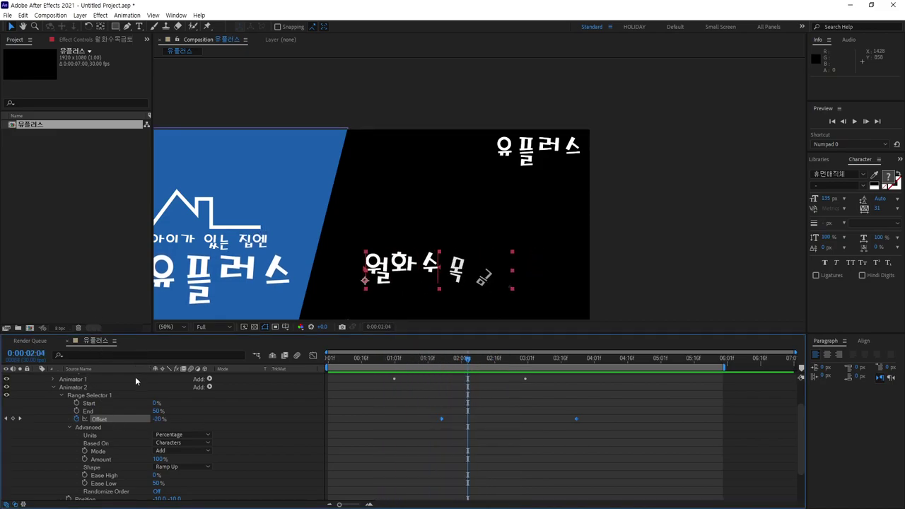
click(209, 387)
mouse_move(213, 392)
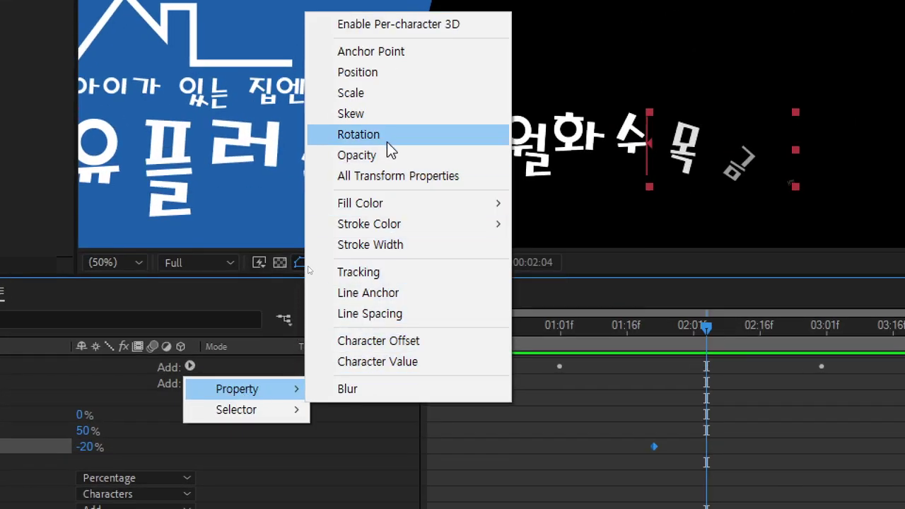
click(309, 263)
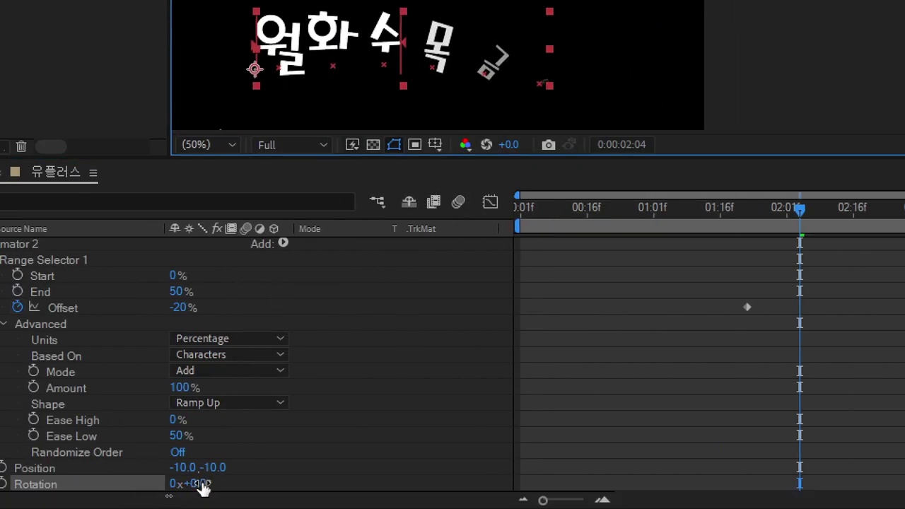
drag(200, 484, 189, 487)
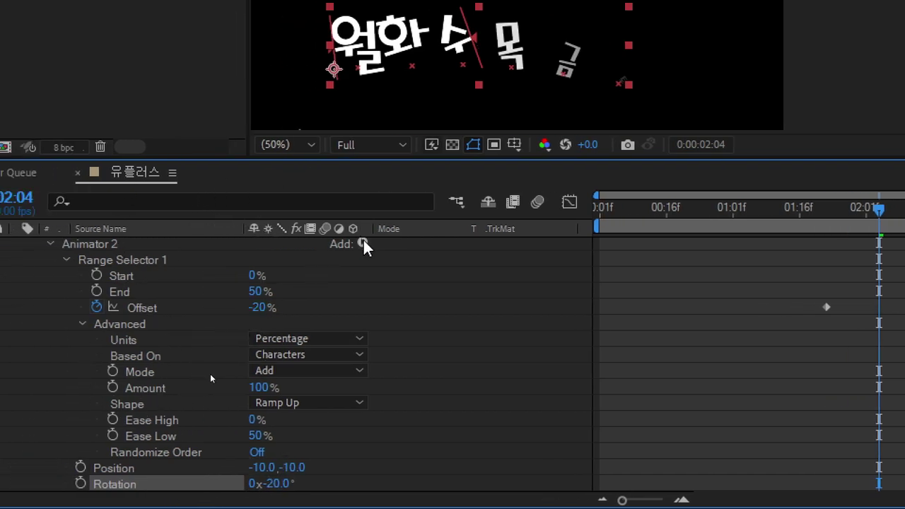
Add a Scale property to Animator 2 and set it to 110%.
click(363, 244)
mouse_move(365, 251)
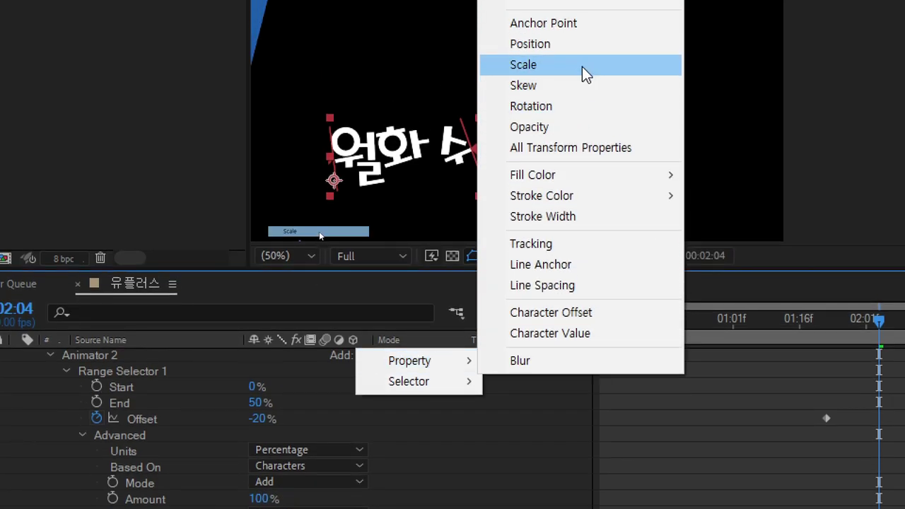
click(584, 71)
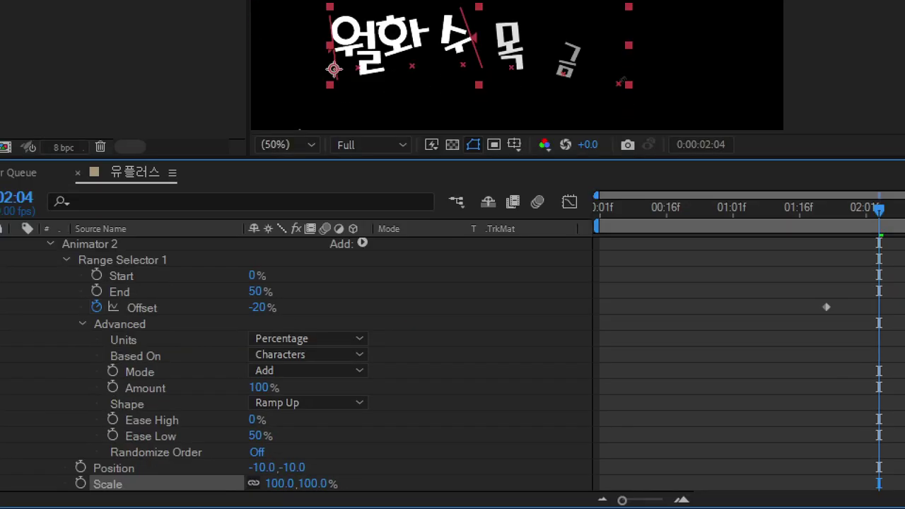
click(281, 484)
text(110)
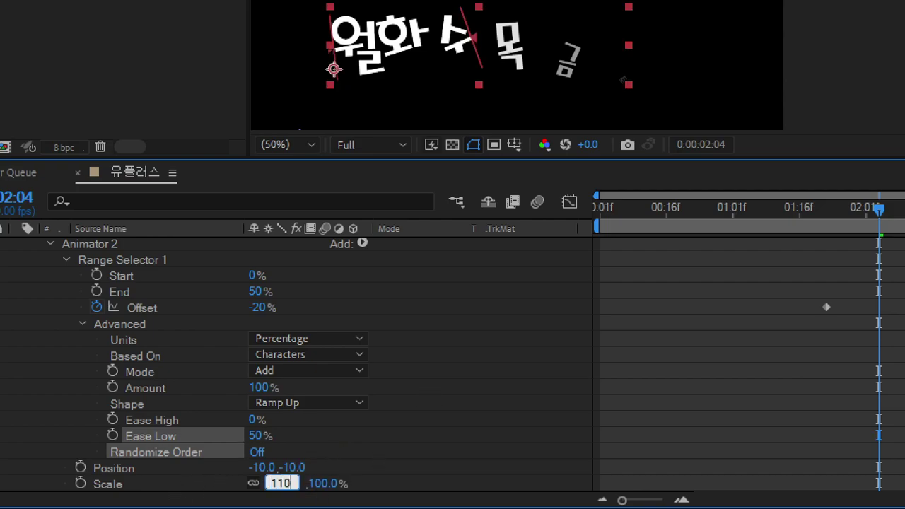
key(Return)
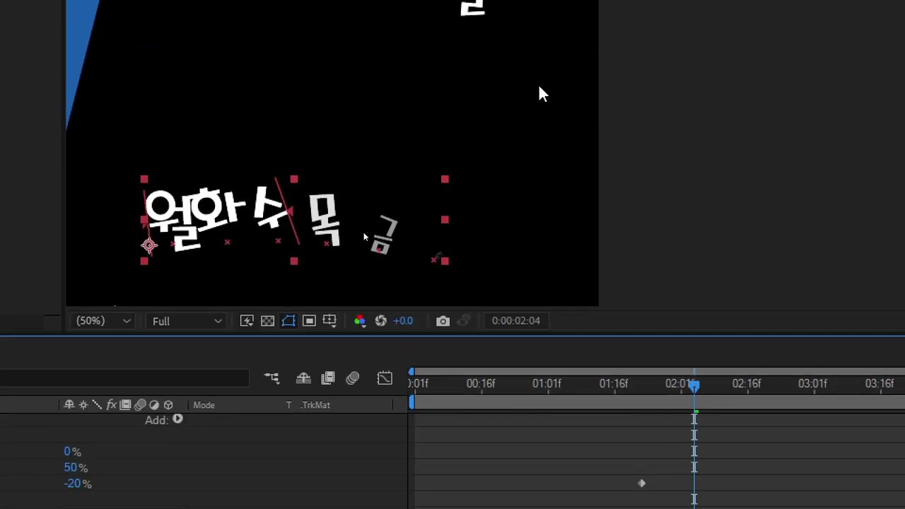
key(space)
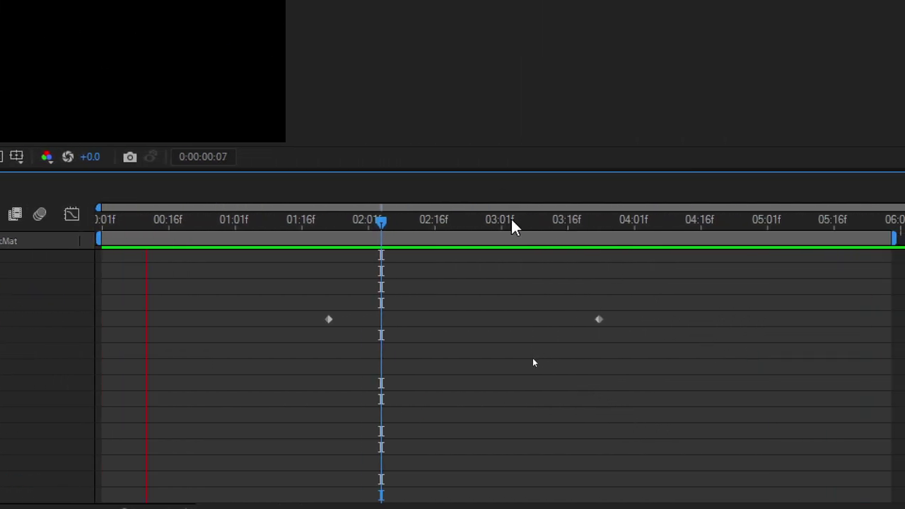
drag(380, 232, 261, 240)
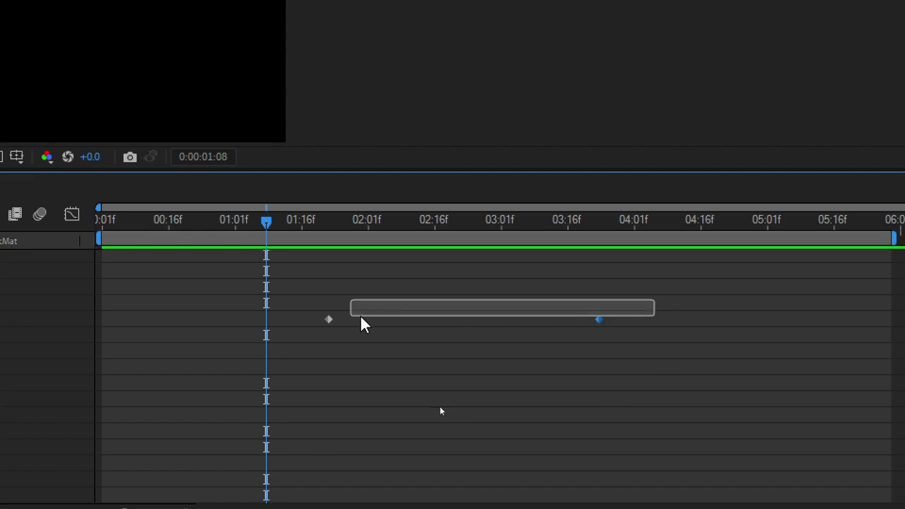
mouse_move(653, 302)
mouse_down()
mouse_move(299, 331)
mouse_move(321, 322)
mouse_up()
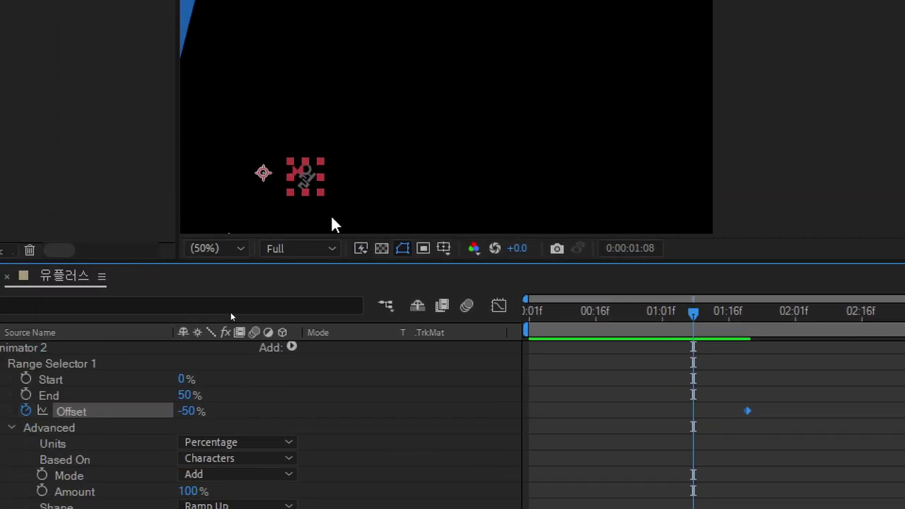
key(space)
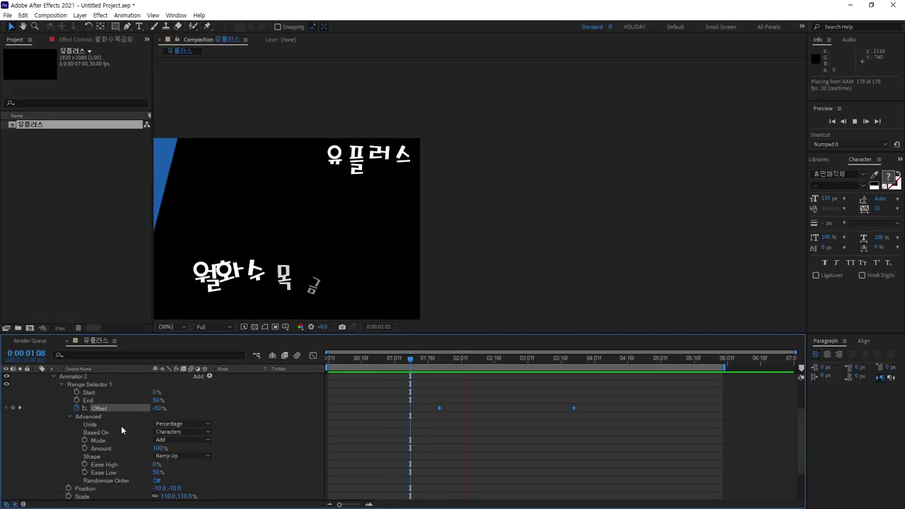
Play and scrub the weekday line animation, then collapse layer 1's properties.
key(space)
drag(289, 279, 459, 203)
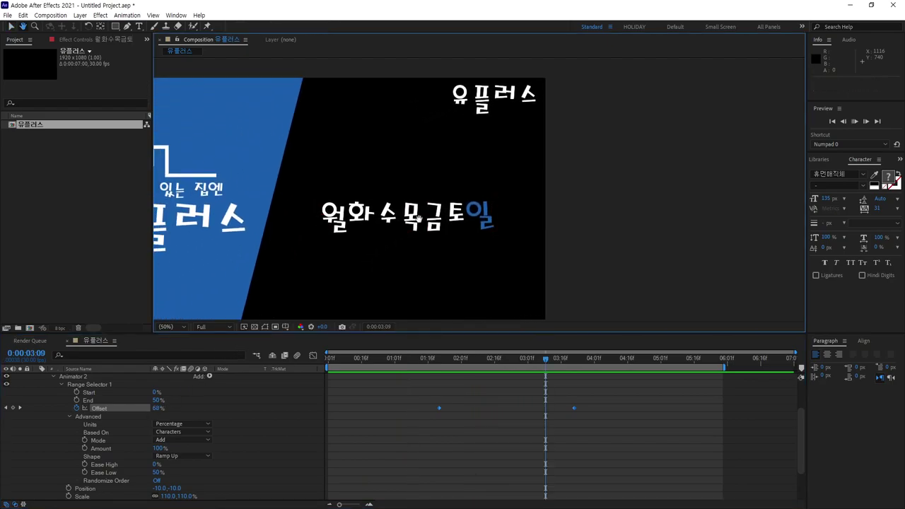
key(space)
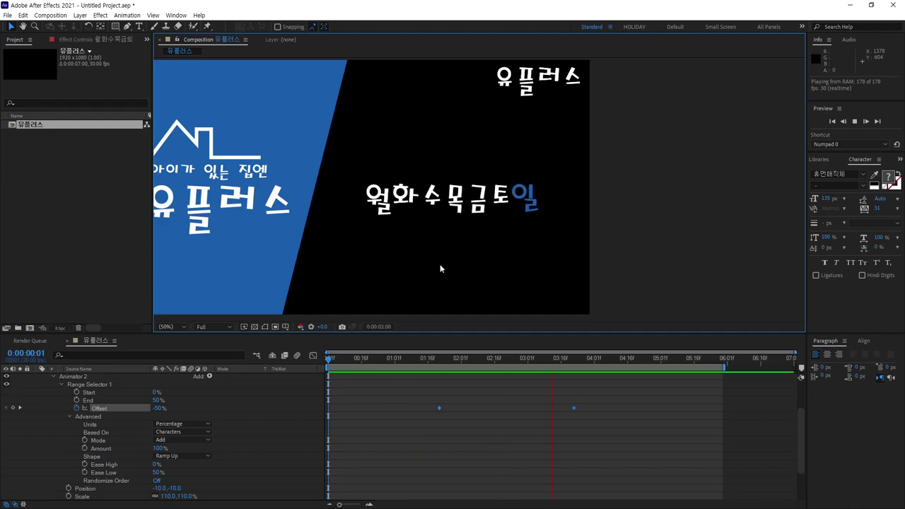
key(space)
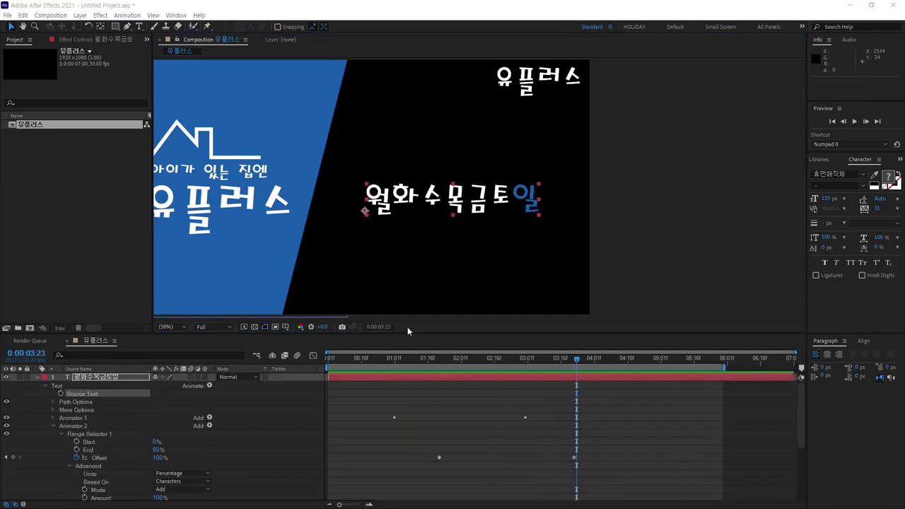
mouse_move(579, 362)
mouse_down()
mouse_move(475, 363)
mouse_move(524, 373)
mouse_up()
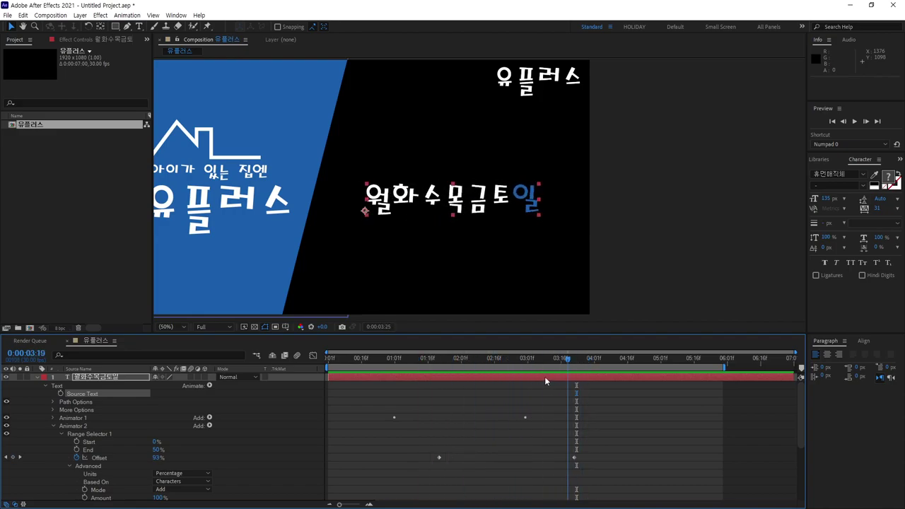
mouse_move(523, 373)
mouse_down()
mouse_move(602, 393)
mouse_move(590, 388)
mouse_up()
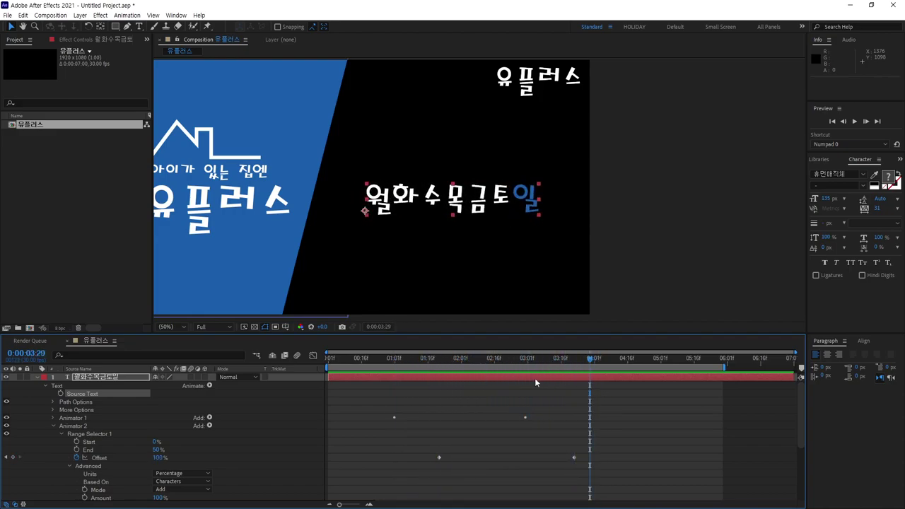
click(37, 378)
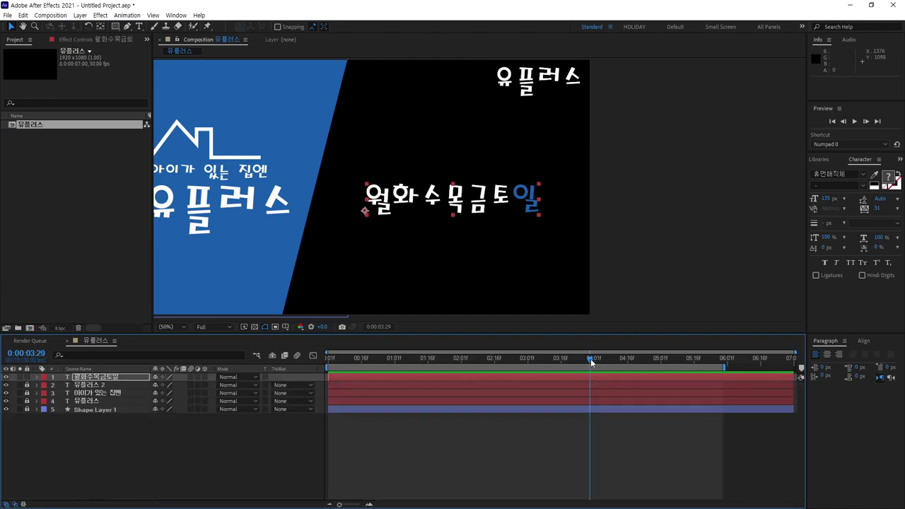
Show the weekday layer's Position, keyframe it at 0:00:04:01, and move to 0:00:05:00.
mouse_move(591, 358)
mouse_down()
mouse_move(573, 378)
mouse_move(592, 375)
mouse_move(582, 386)
mouse_move(596, 388)
mouse_up()
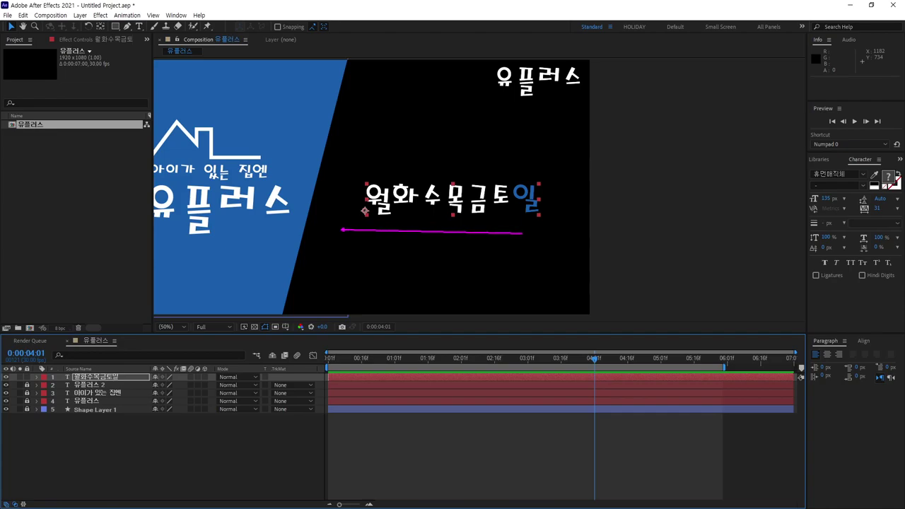
drag(351, 229, 523, 229)
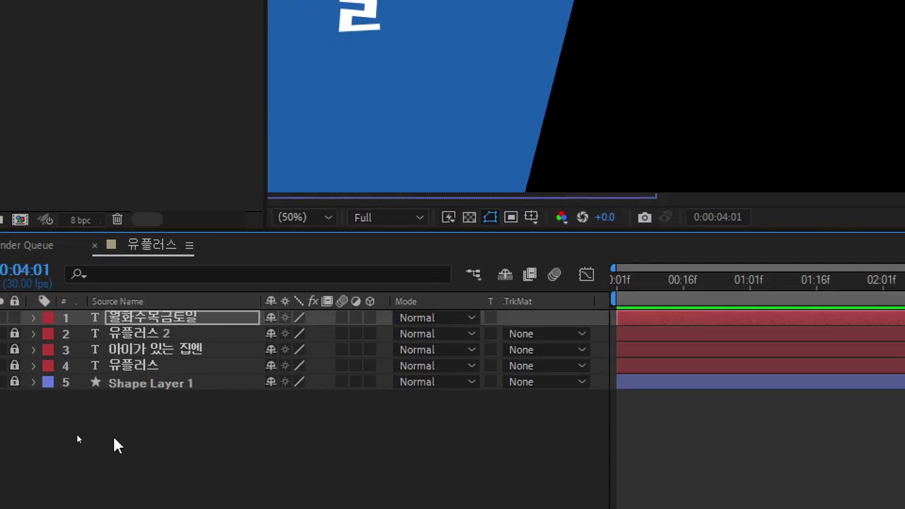
key(p)
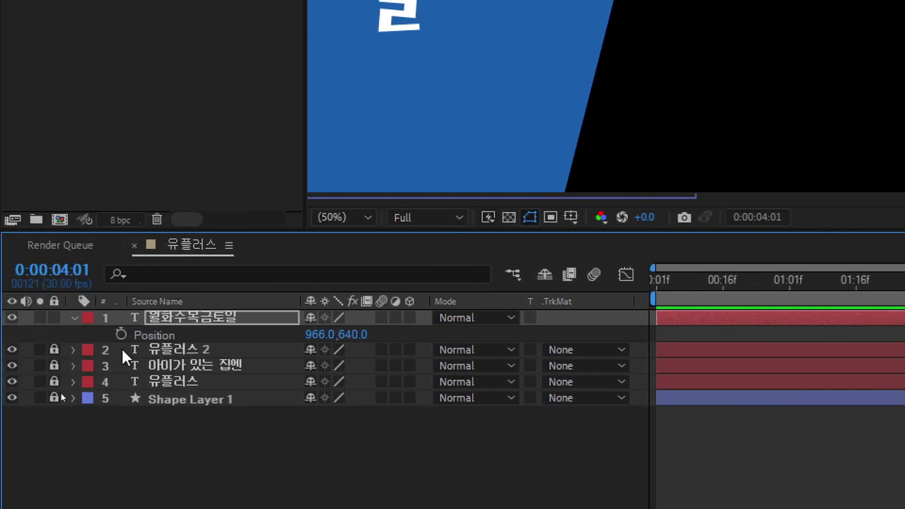
click(120, 335)
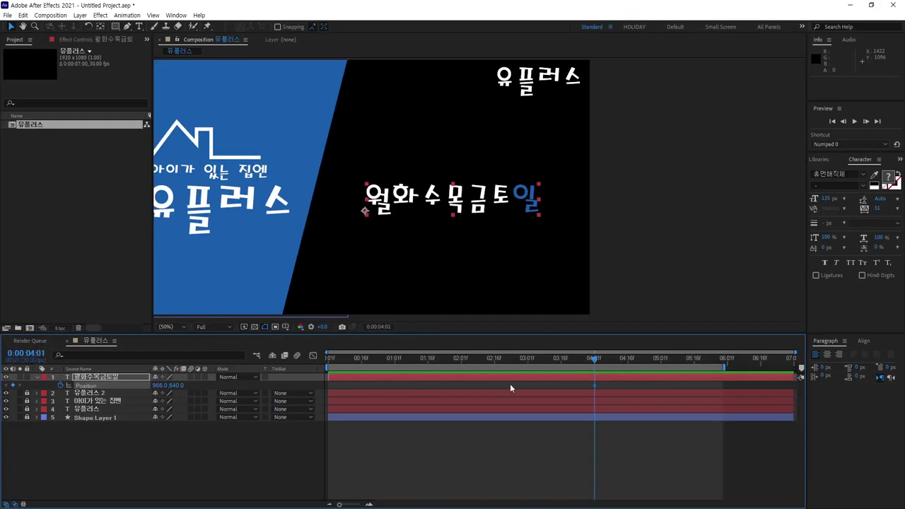
drag(596, 359, 662, 366)
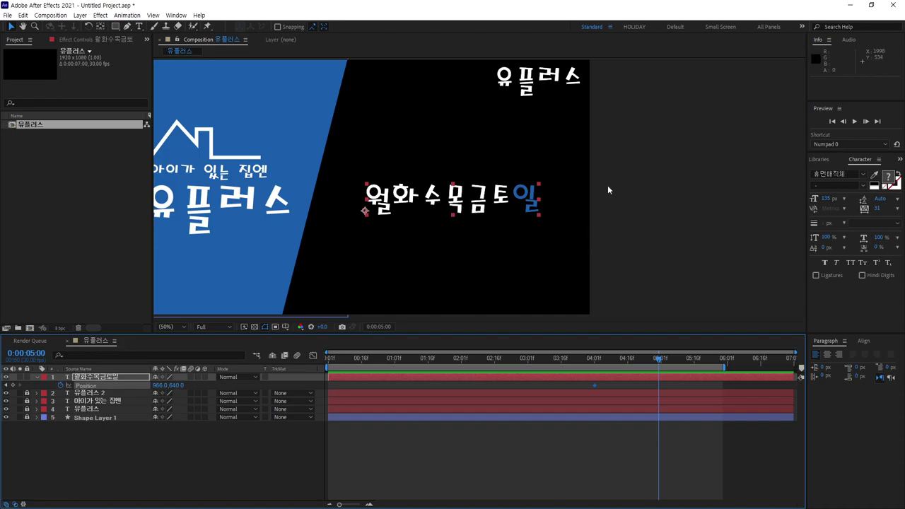
Create a new text layer reading 상을 바꿉니다 just below the weekday line.
click(668, 229)
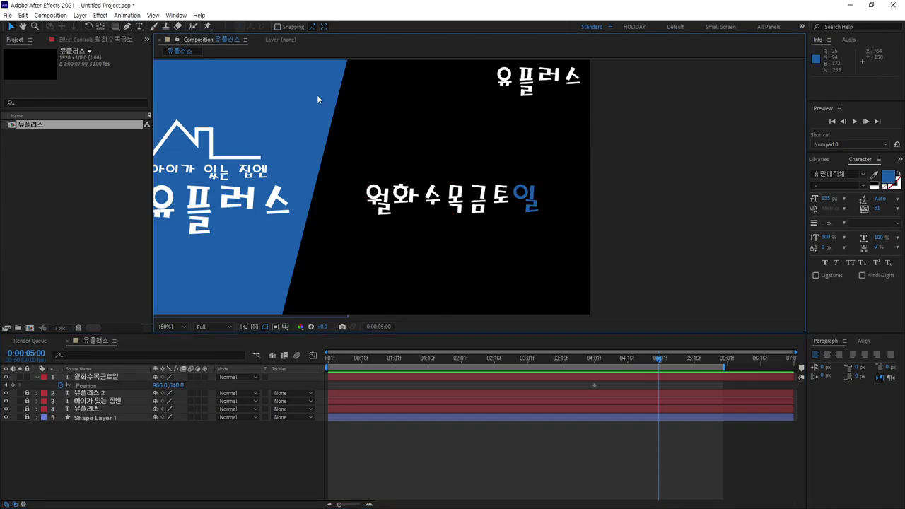
click(140, 27)
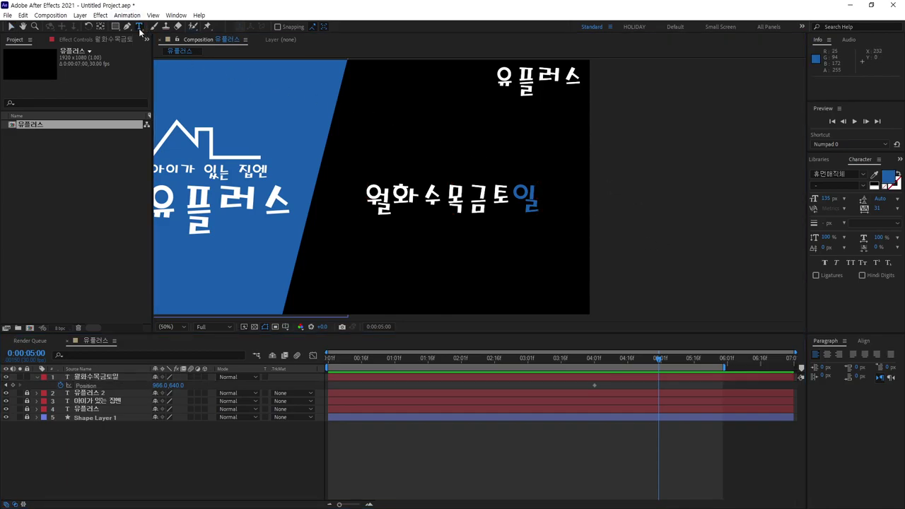
click(372, 264)
text(dlf)
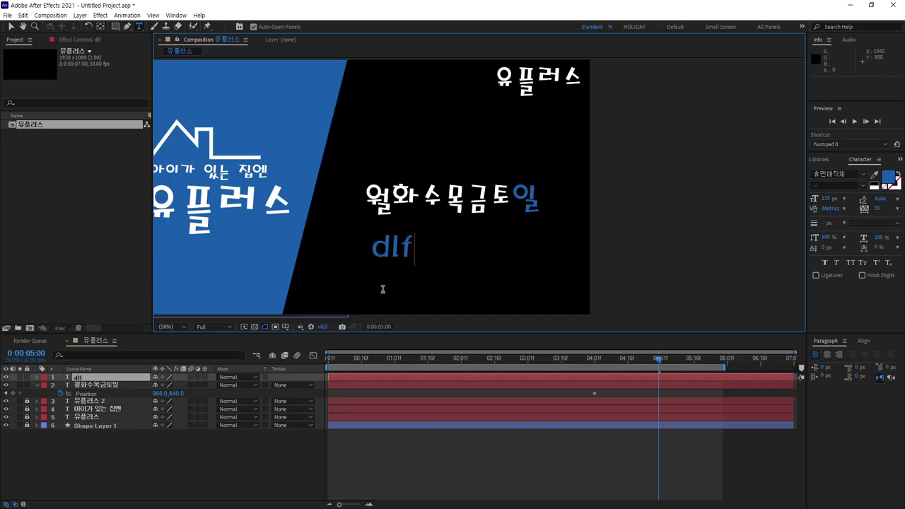
key(BackSpace)
key(BackSpace)
key(BackSpace)
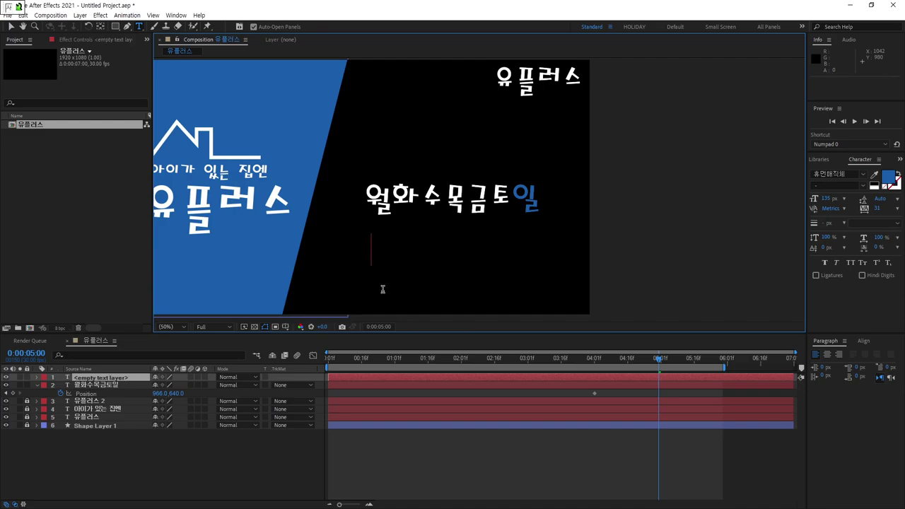
text(상을)
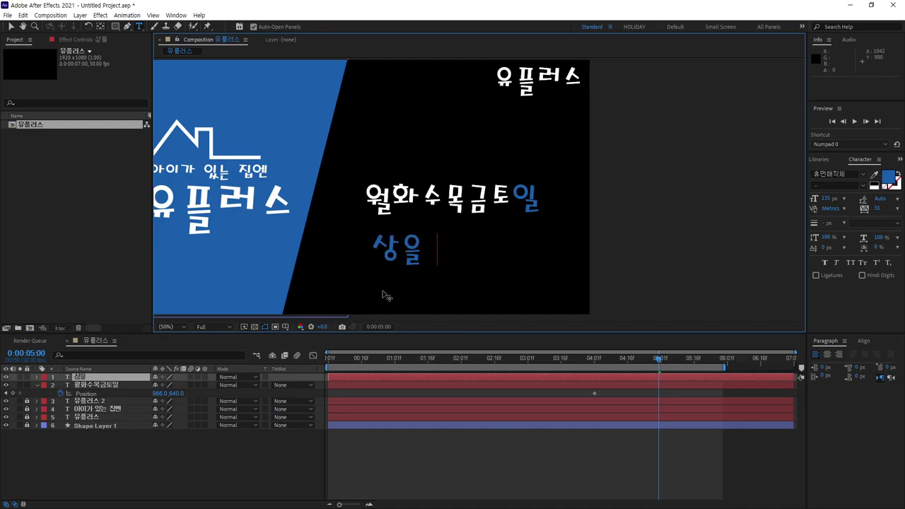
text( 바꿉)
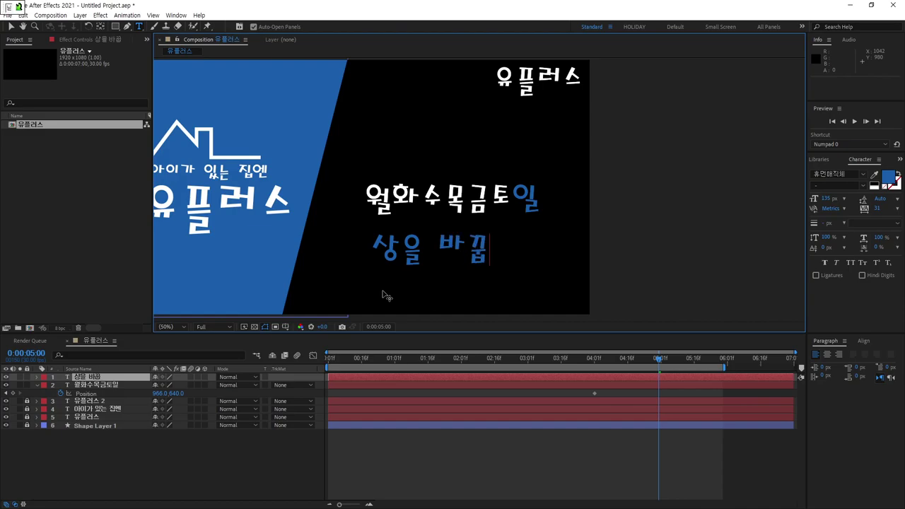
text(니다.)
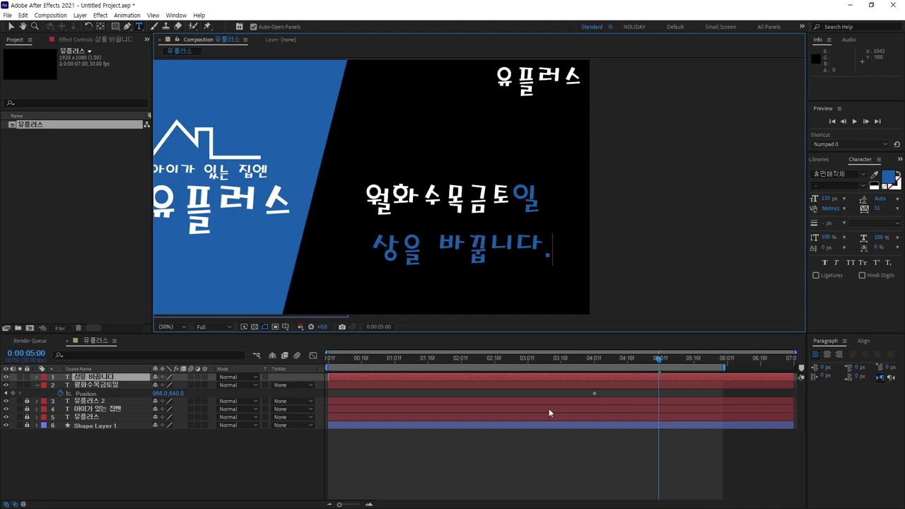
key(BackSpace)
click(11, 27)
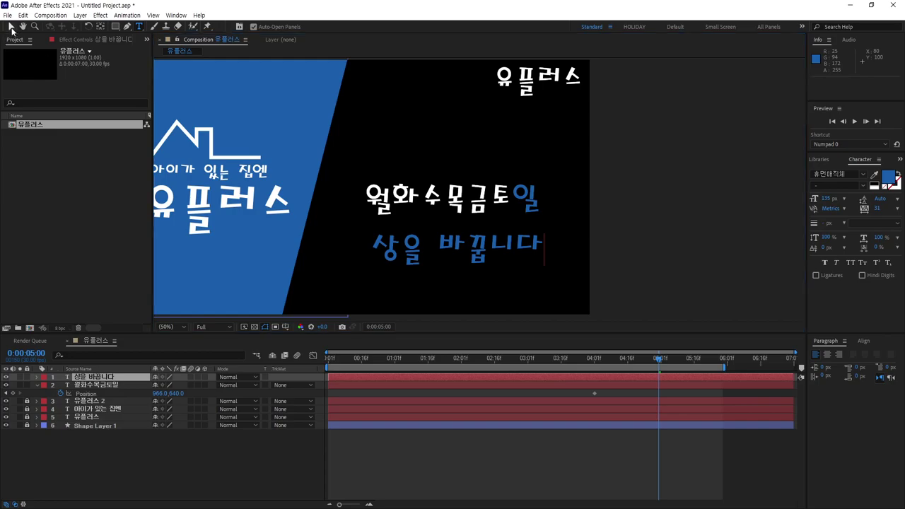
Drag the 상을 바꿉니다 line to the lower left under the weekday text, around 772, 928.
drag(512, 246, 511, 199)
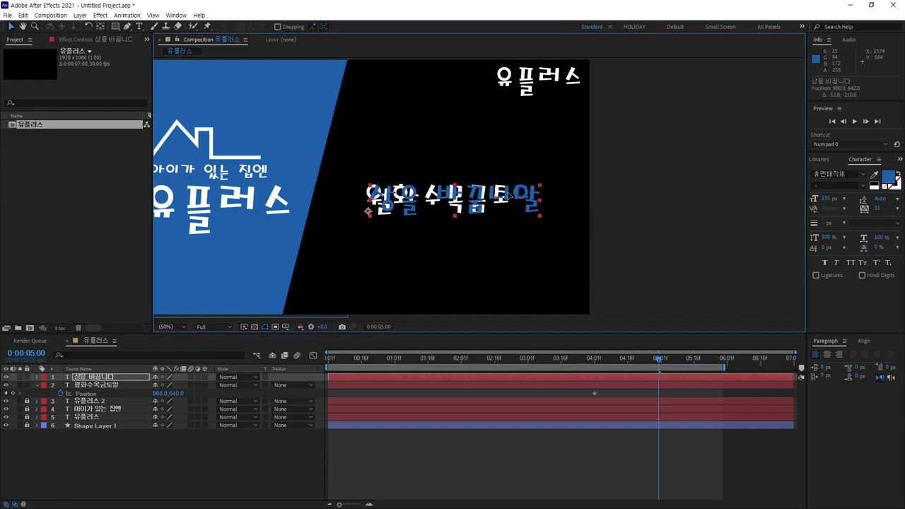
mouse_move(511, 199)
mouse_down()
mouse_move(504, 244)
mouse_move(456, 263)
mouse_up()
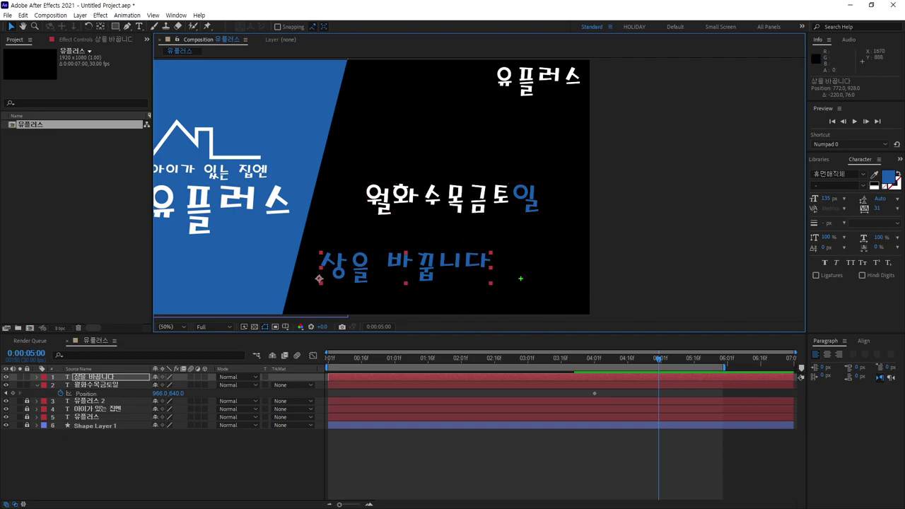
drag(491, 295, 491, 267)
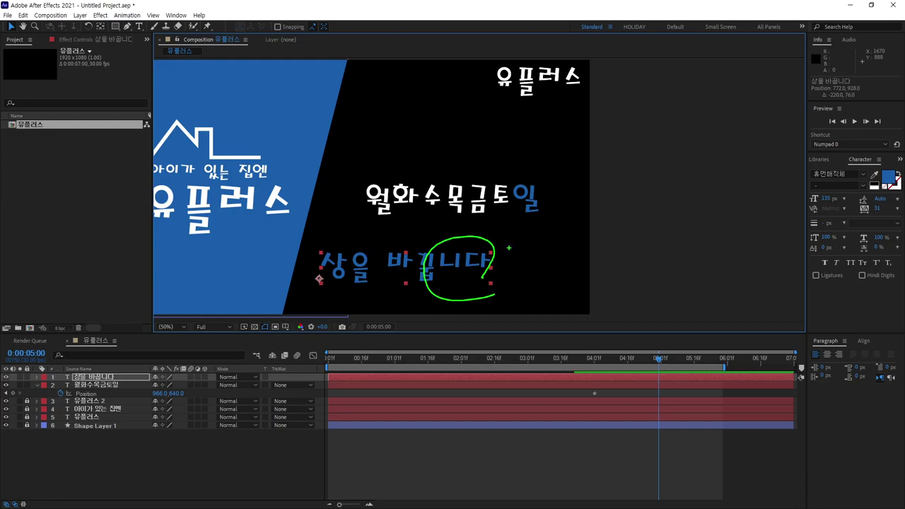
Select the characters 을 through 다 in the 상을 바꿉니다 line and give them a white fill.
key(Escape)
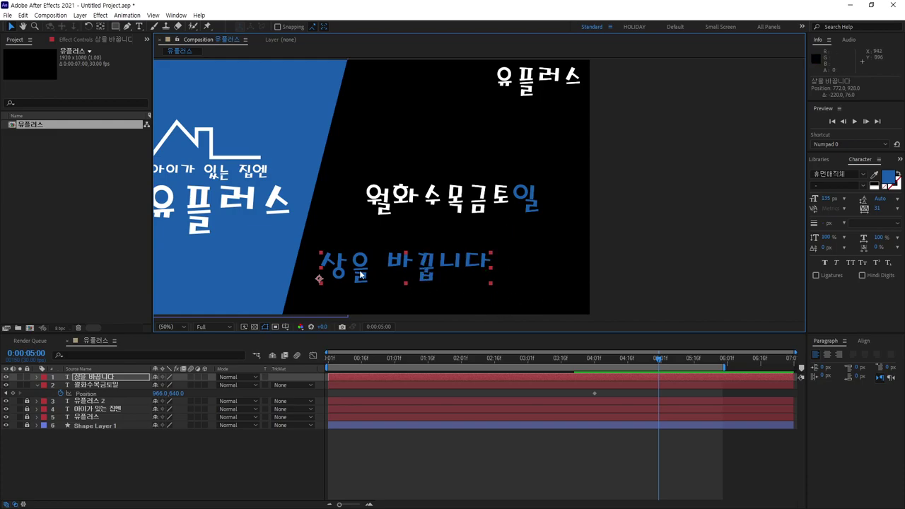
double_click(363, 273)
drag(351, 265, 493, 266)
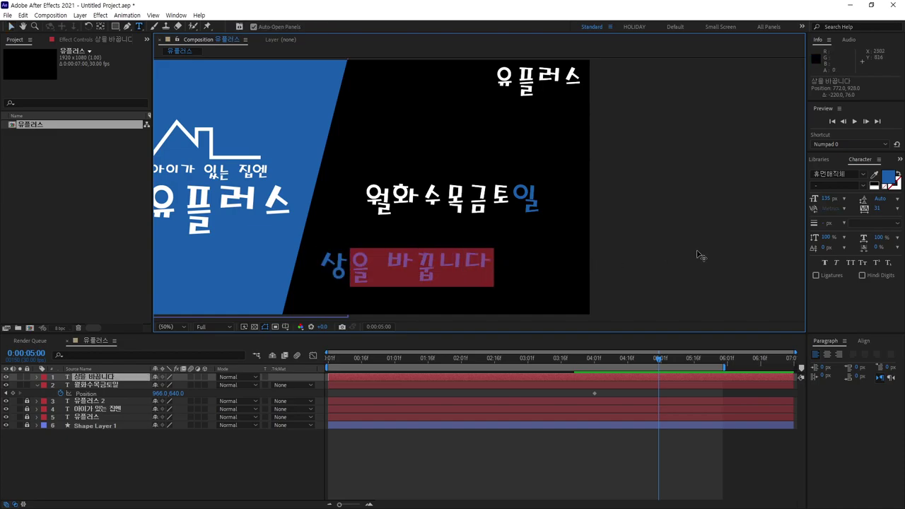
click(876, 185)
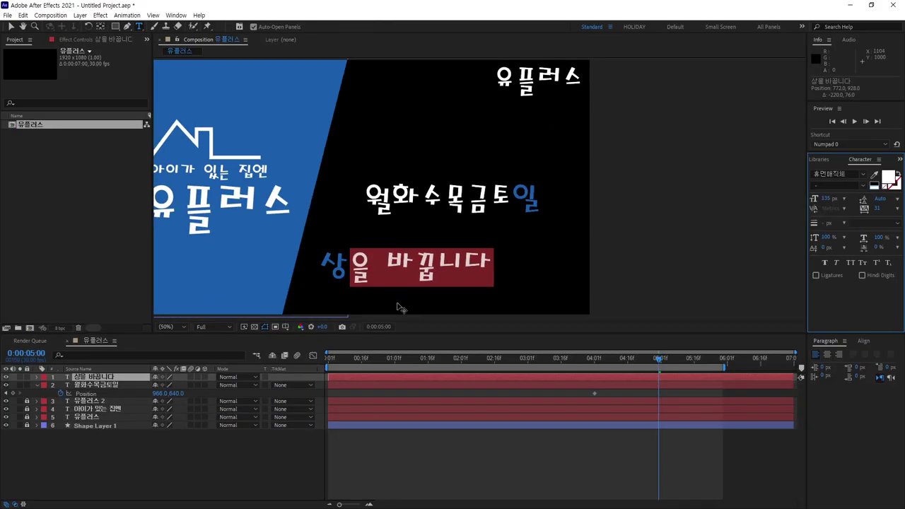
Select both the weekday and 상을 바꿉니다 text layers and bring up the Align panel.
click(436, 451)
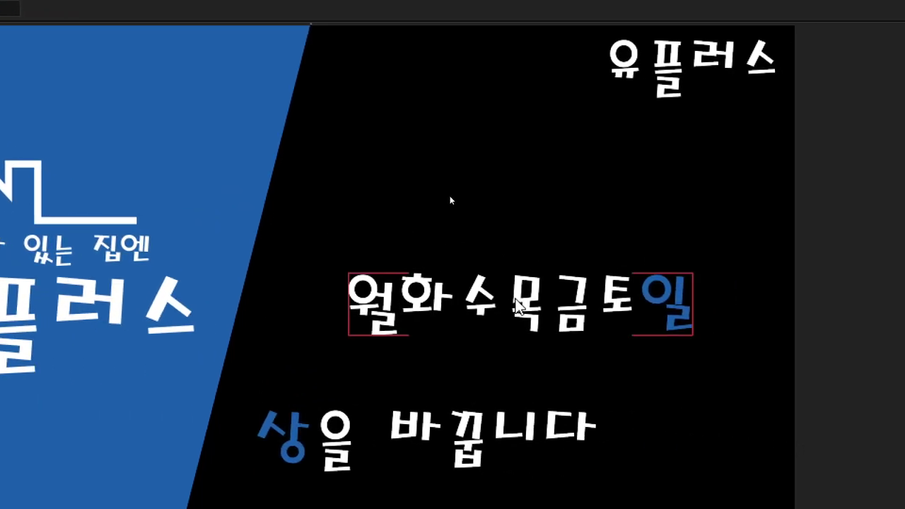
click(518, 304)
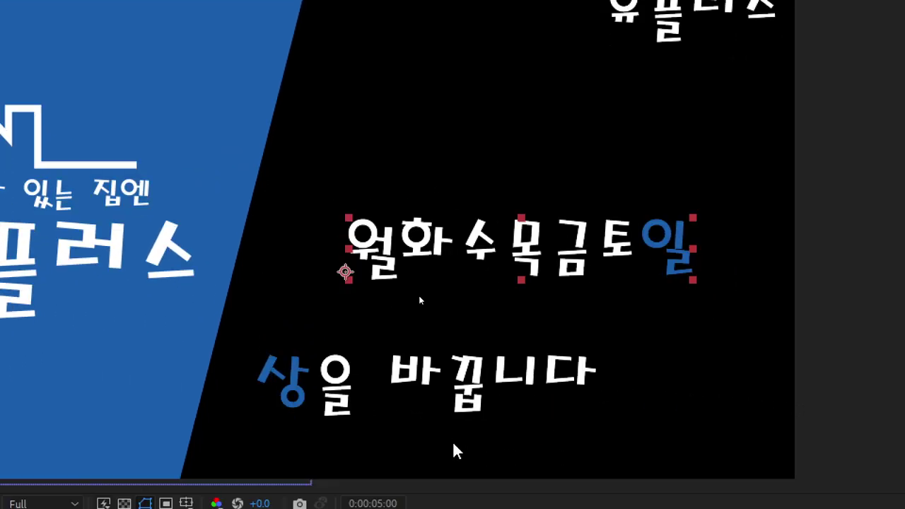
shift+click(472, 388)
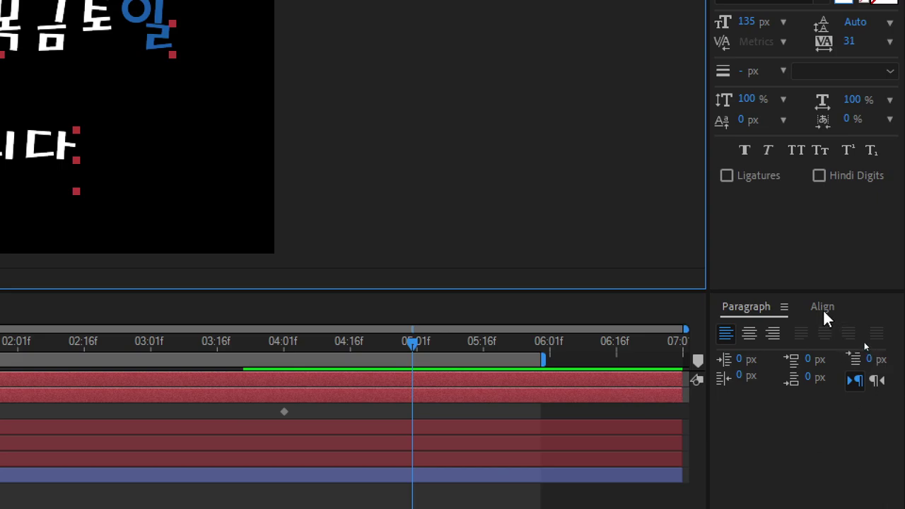
click(823, 311)
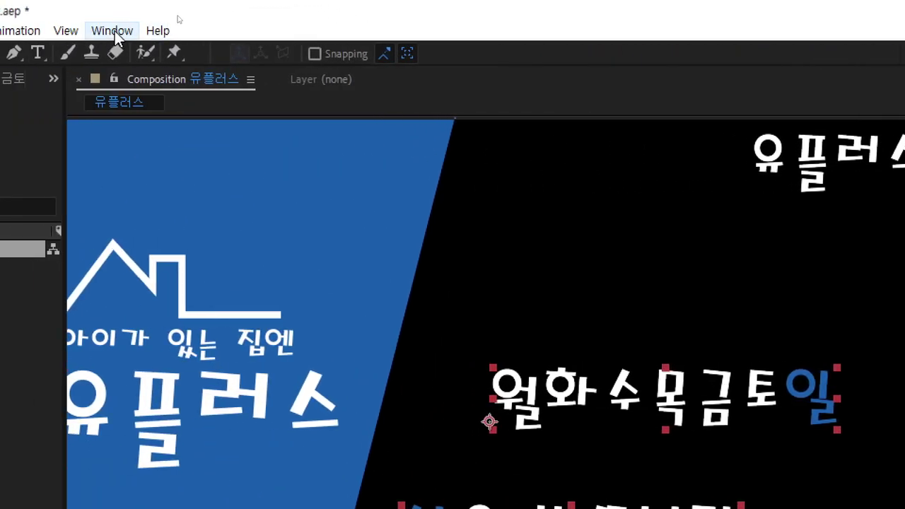
click(113, 31)
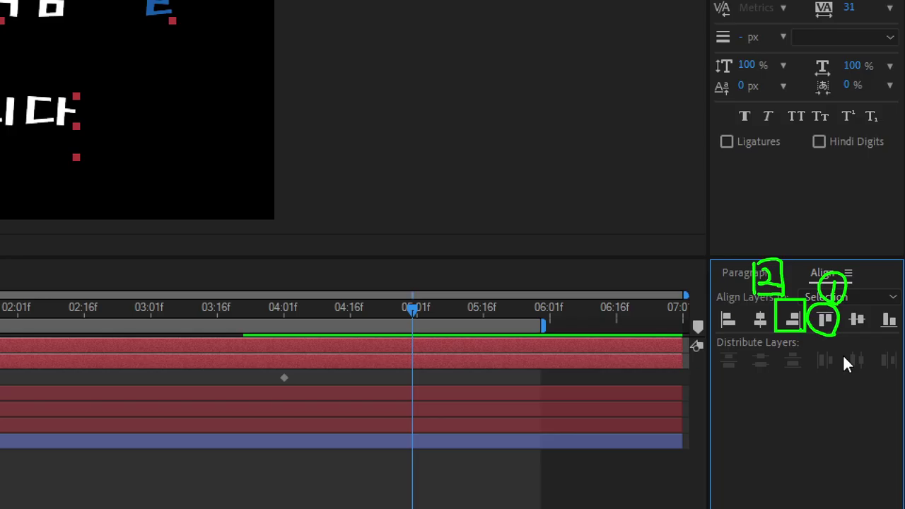
Align both lines top-right, then keyframe the weekday line sliding left to 242, 640 at 0:00:05:00.
click(799, 322)
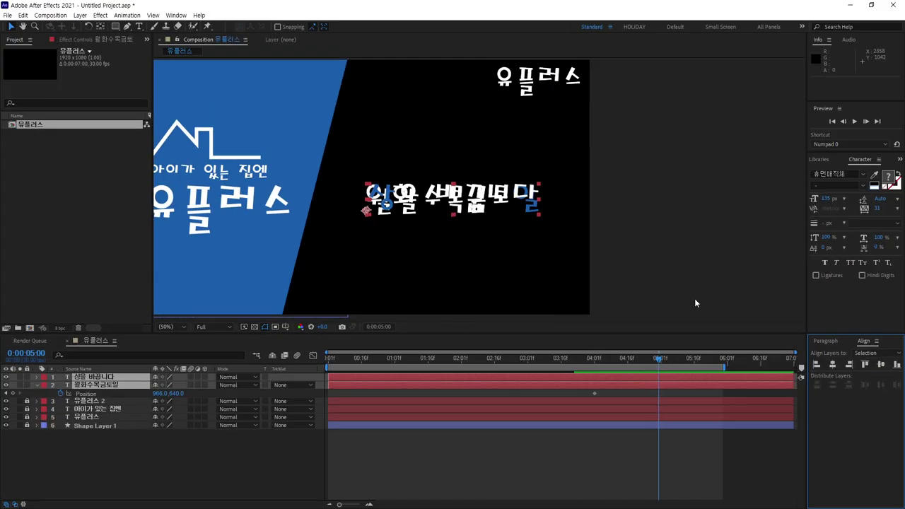
click(96, 449)
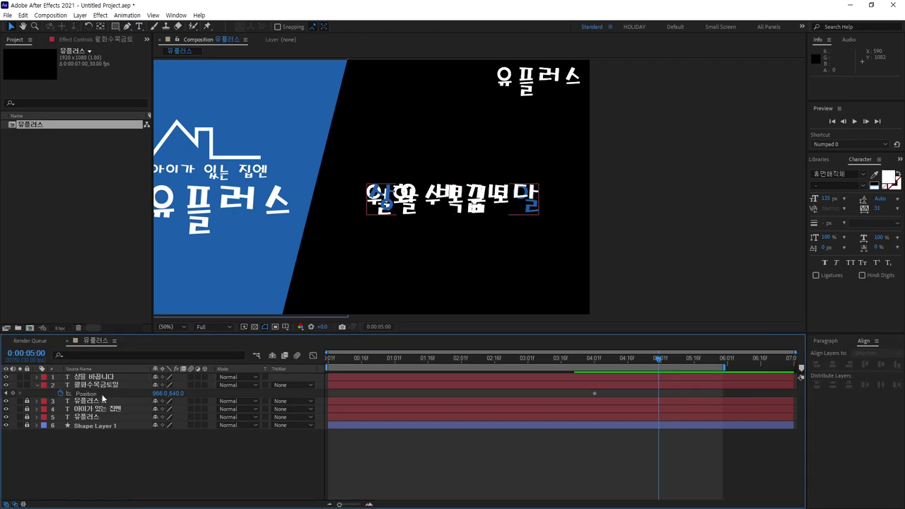
click(105, 383)
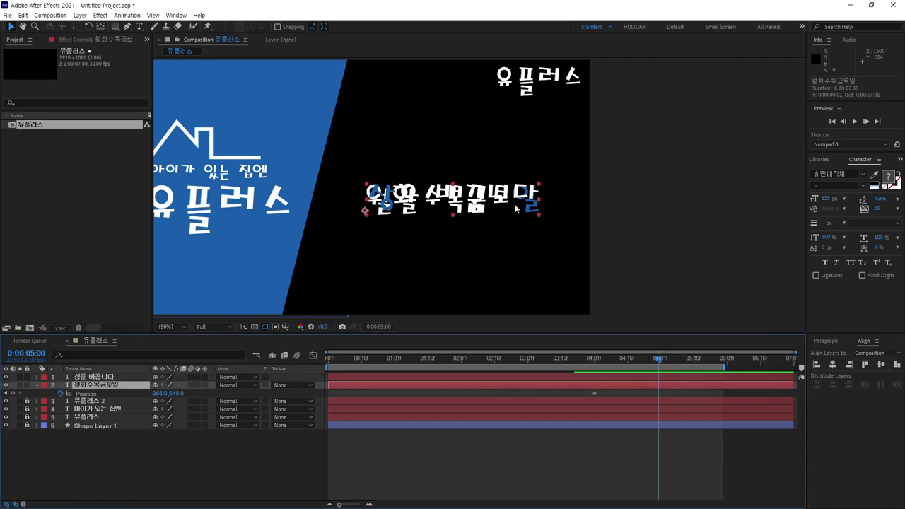
drag(518, 203, 349, 216)
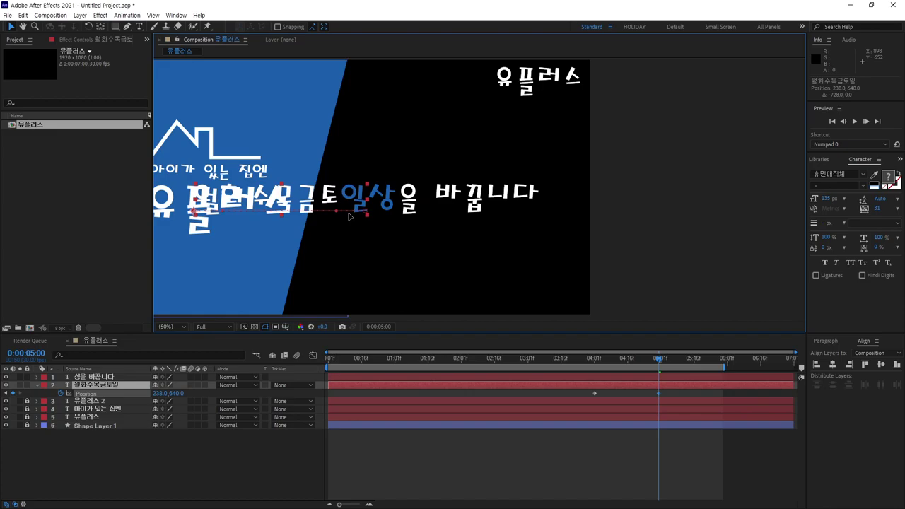
click(278, 465)
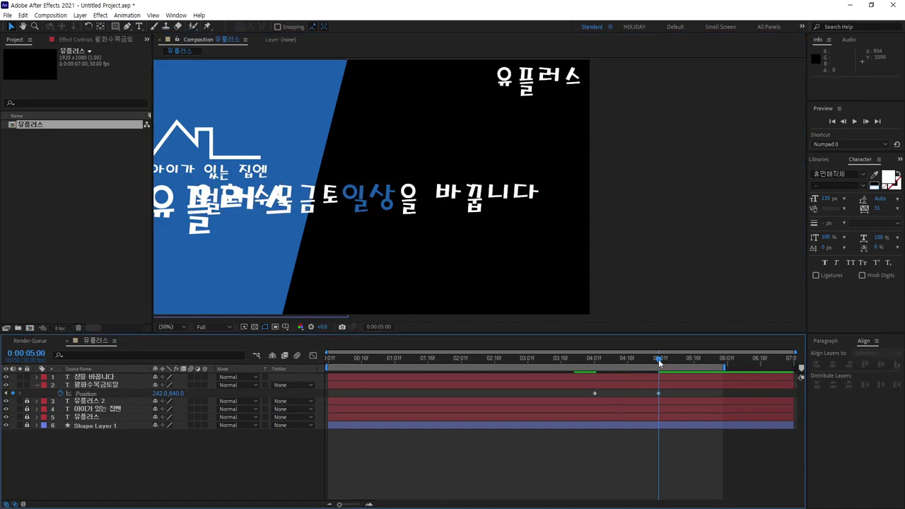
drag(659, 360, 510, 366)
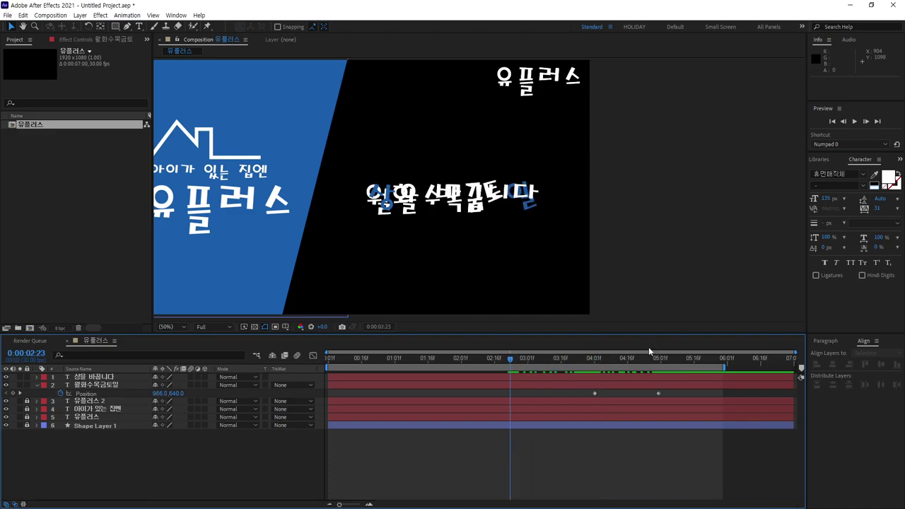
Set the work area start at 0:00:02:23, preview the slide, then return to the 0:00:04:01 keyframe.
key(b)
key(space)
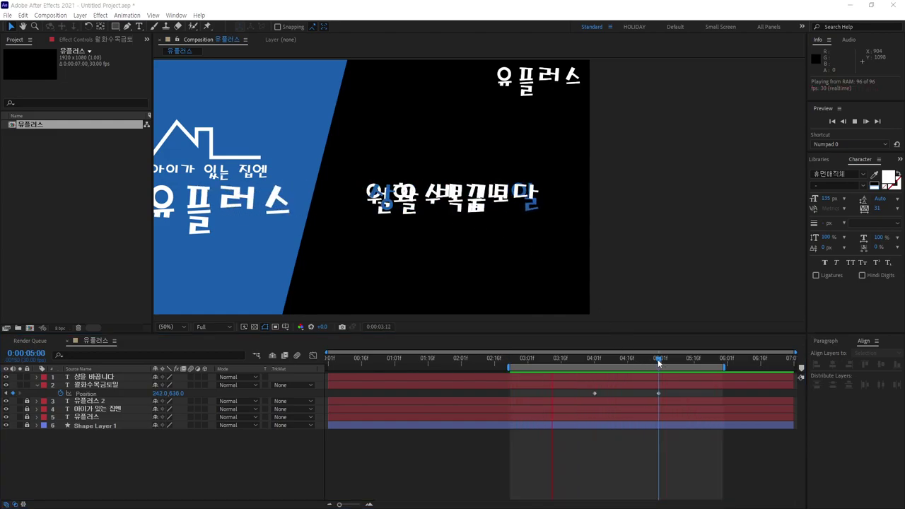
mouse_move(658, 359)
mouse_down()
mouse_move(562, 366)
mouse_move(662, 363)
mouse_move(623, 357)
mouse_move(596, 365)
mouse_up()
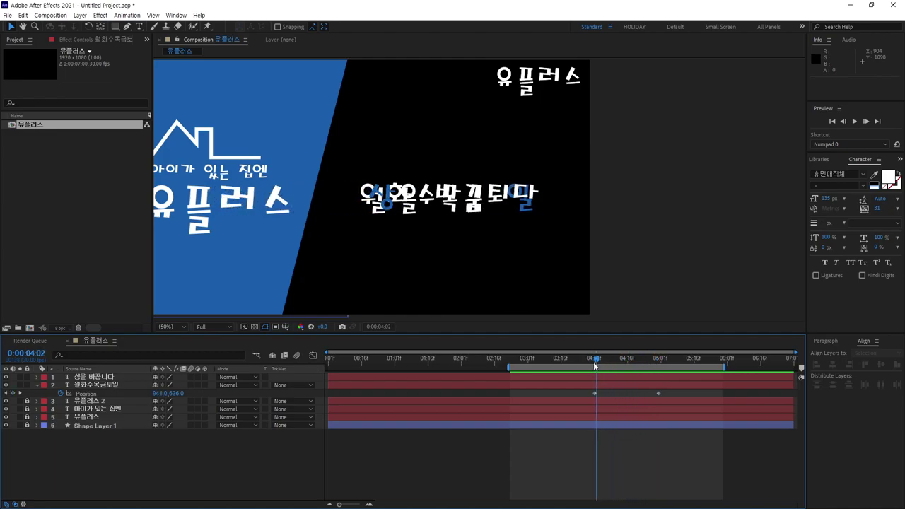
click(92, 385)
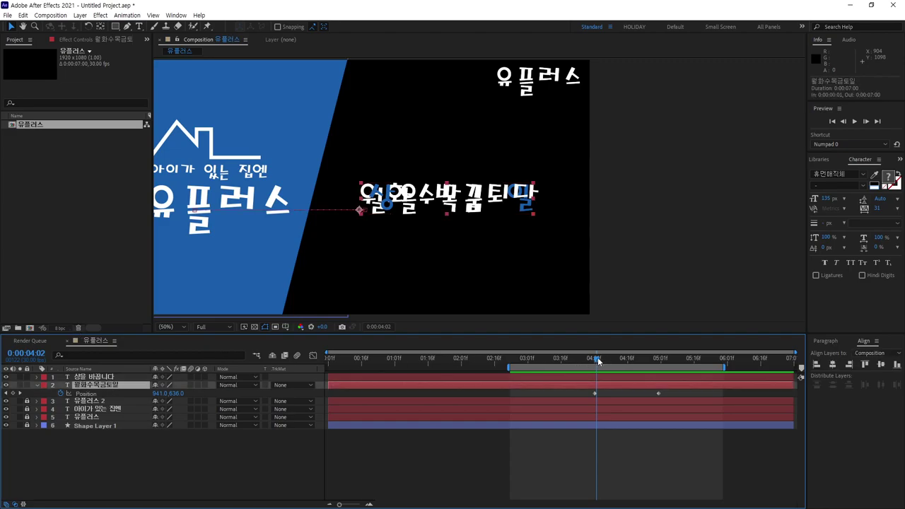
drag(598, 357, 594, 360)
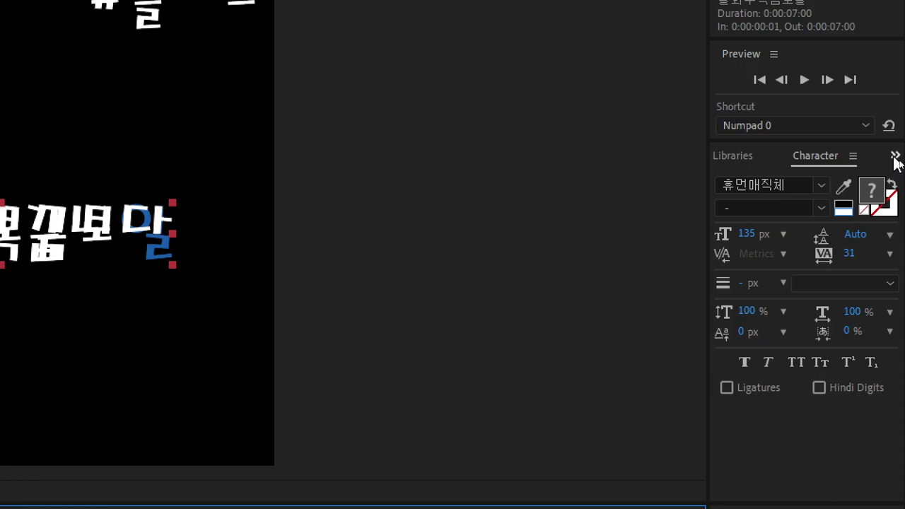
Switch to Effects & Presets, expand the Transition category and select Linear Wipe.
click(897, 158)
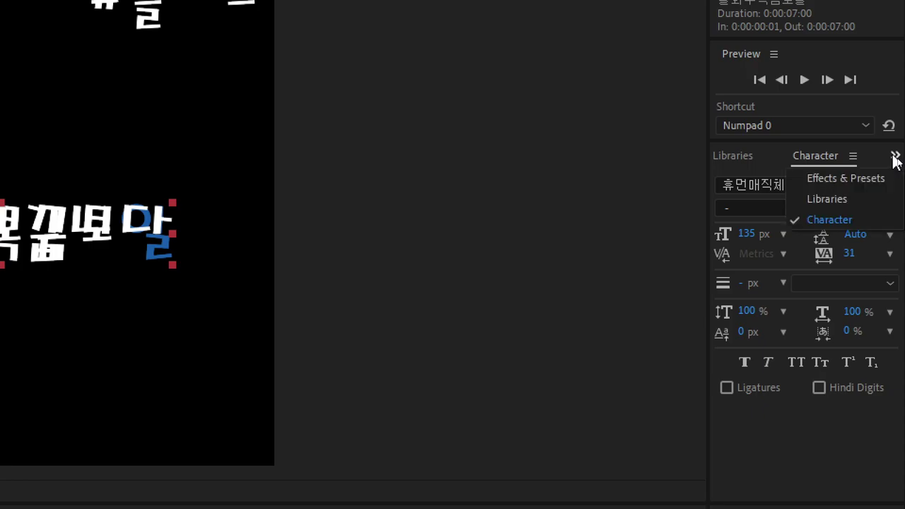
click(842, 179)
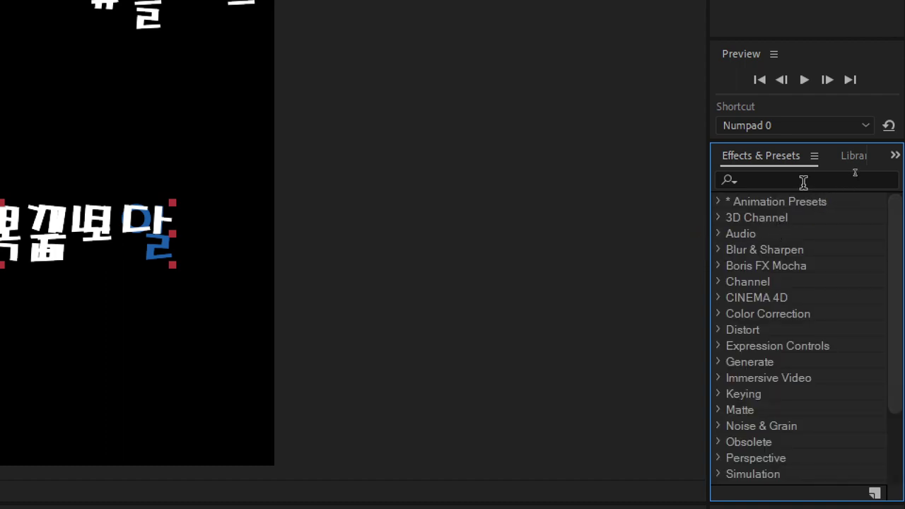
drag(897, 307, 889, 378)
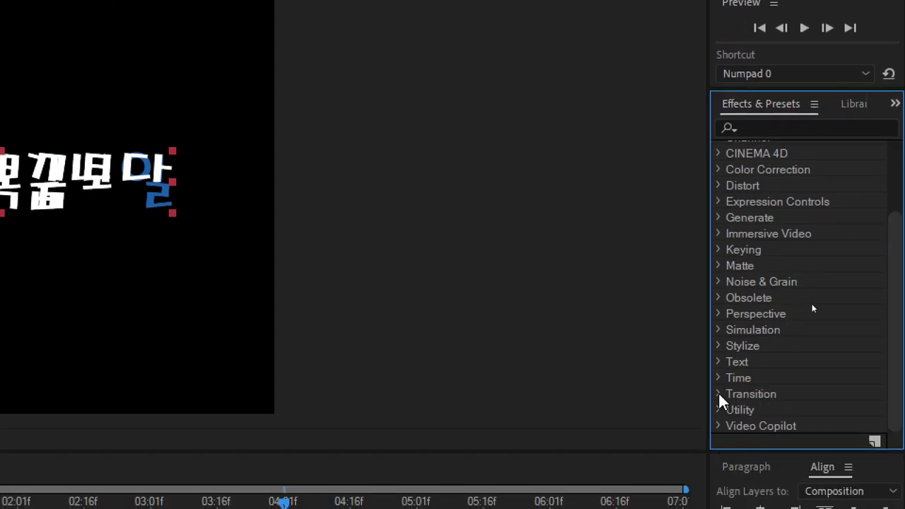
click(719, 394)
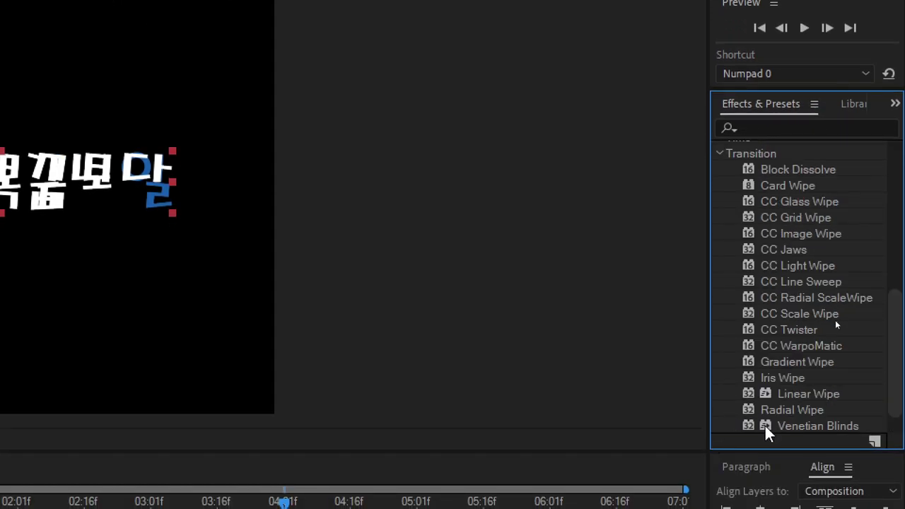
click(719, 154)
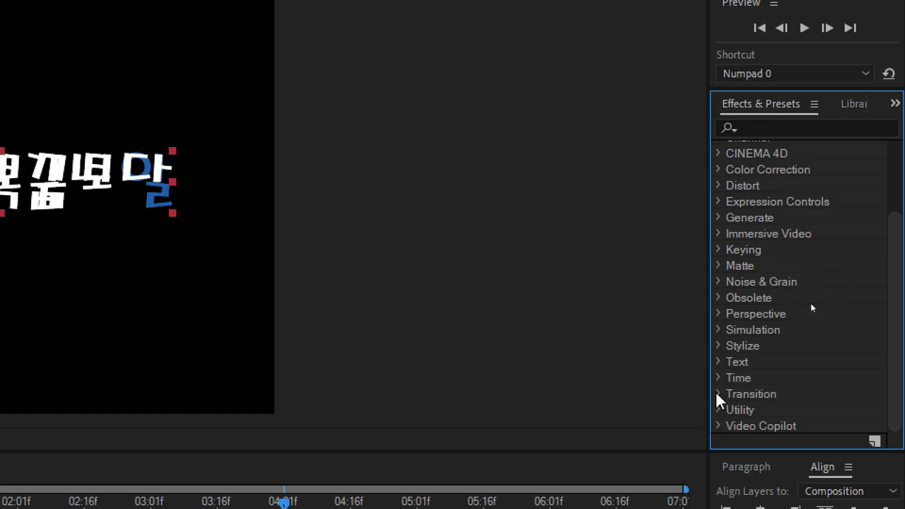
click(718, 394)
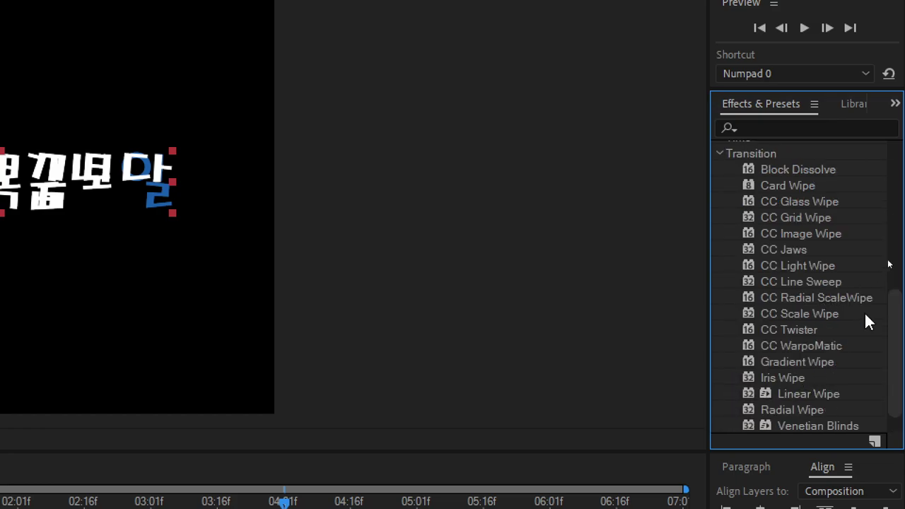
click(828, 396)
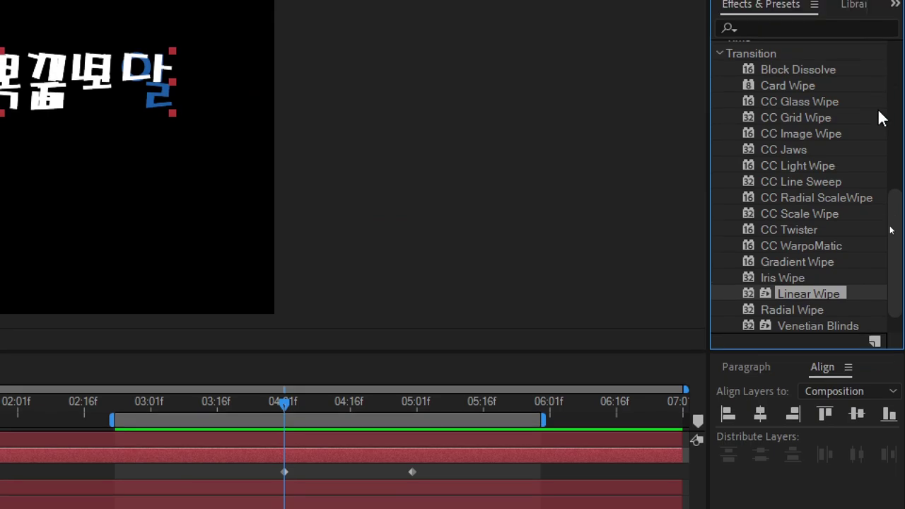
Apply Linear Wipe to the 월화수목금토일 layer and lower its Transition Completion from 51% to 45%.
double_click(796, 298)
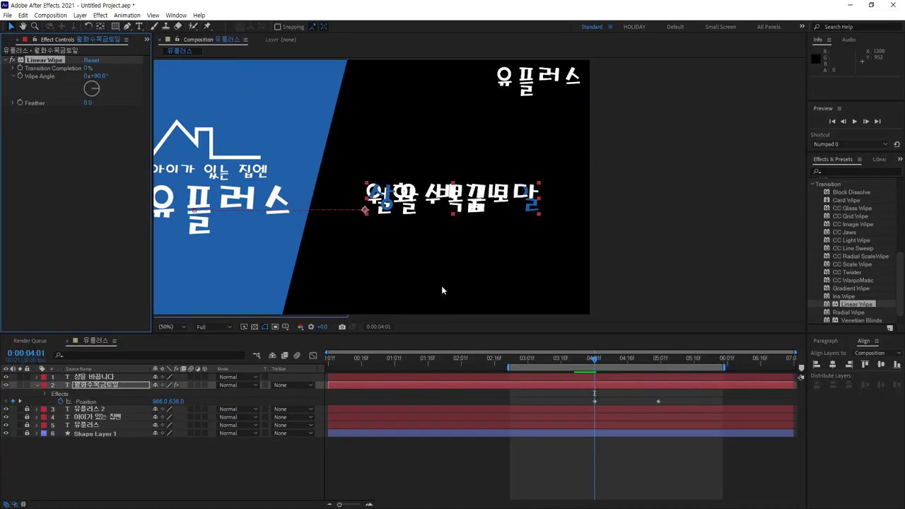
drag(396, 264, 516, 262)
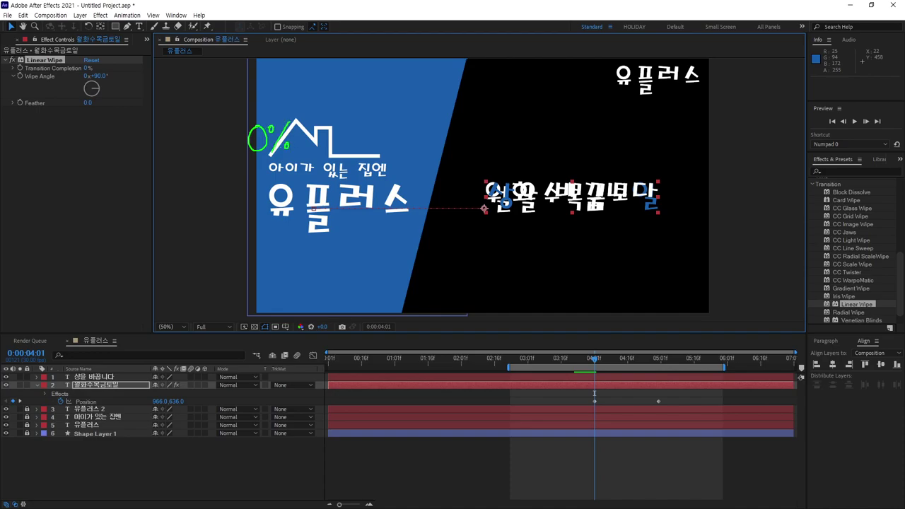
drag(710, 128, 713, 128)
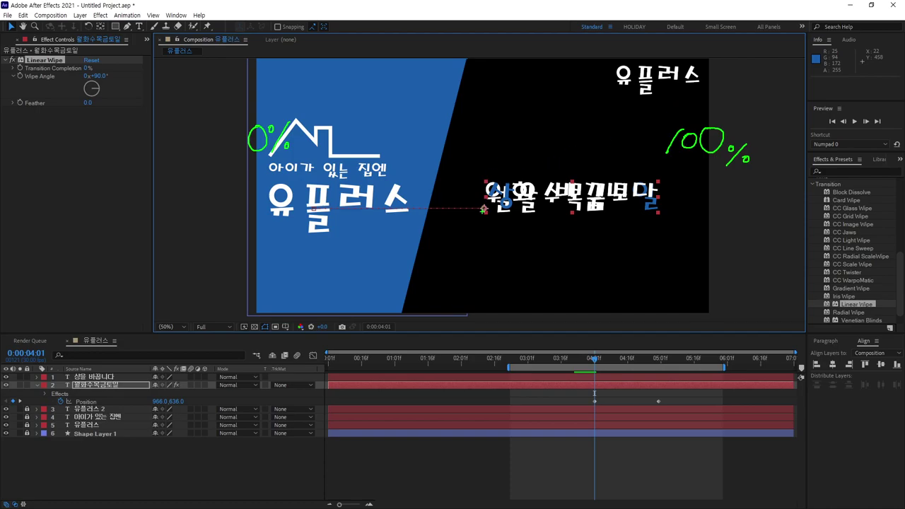
mouse_move(484, 209)
mouse_down()
mouse_move(483, 81)
mouse_move(497, 129)
mouse_move(512, 107)
mouse_move(539, 120)
mouse_move(553, 113)
mouse_up()
key(Escape)
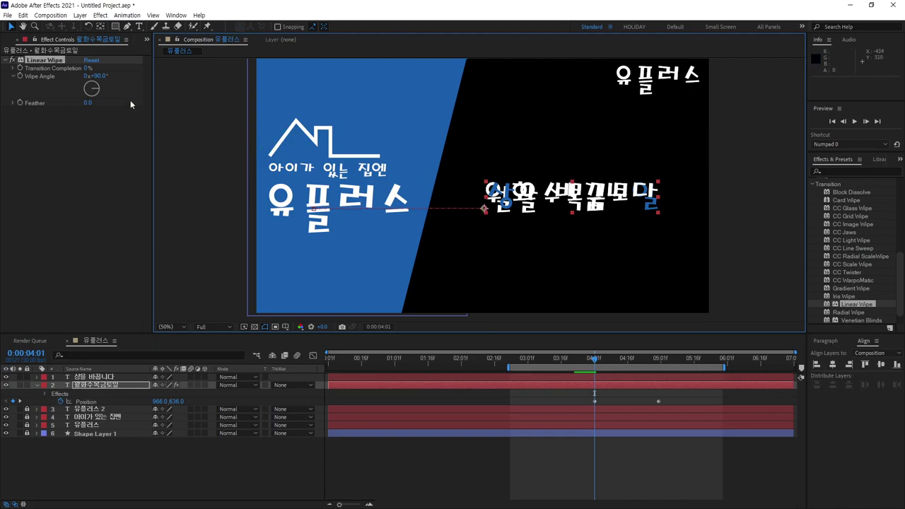
click(88, 68)
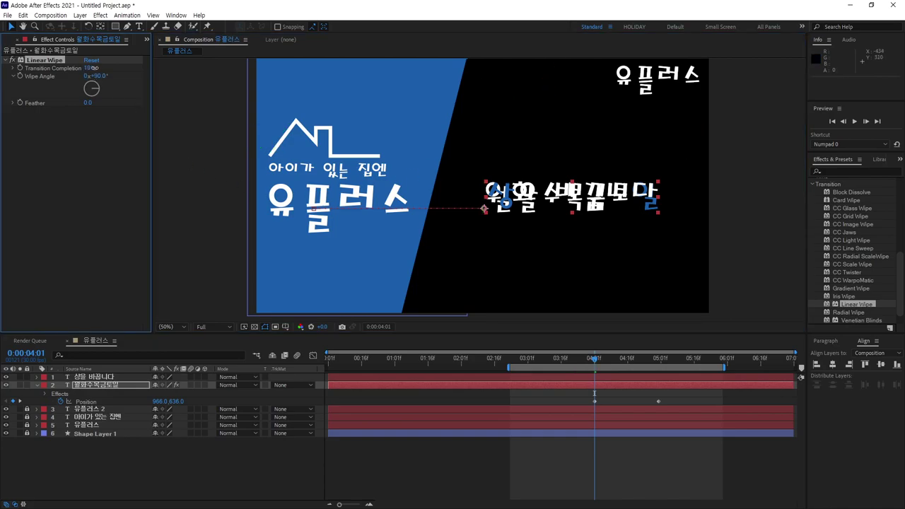
mouse_move(109, 68)
mouse_down()
mouse_move(117, 73)
mouse_move(73, 83)
mouse_up()
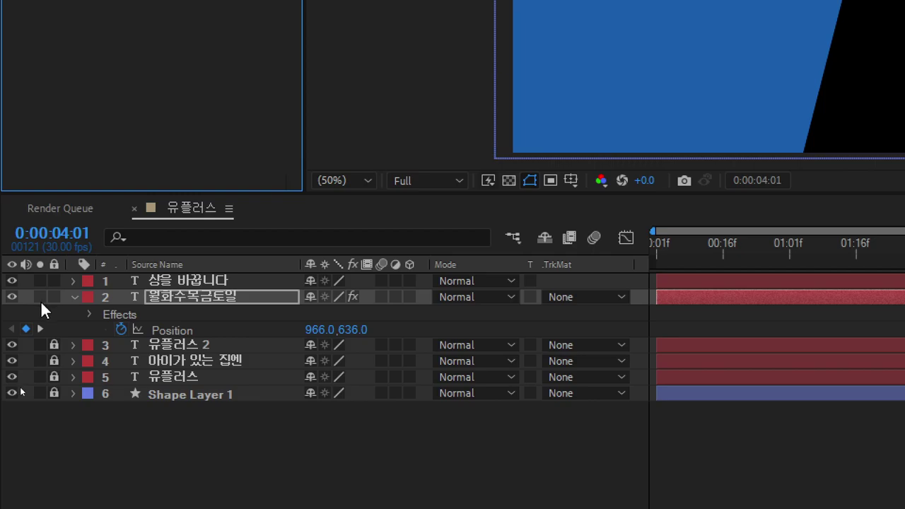
Turn on layer 2's Solo switch, briefly turn it off to compare, then turn it back on.
click(40, 295)
click(38, 296)
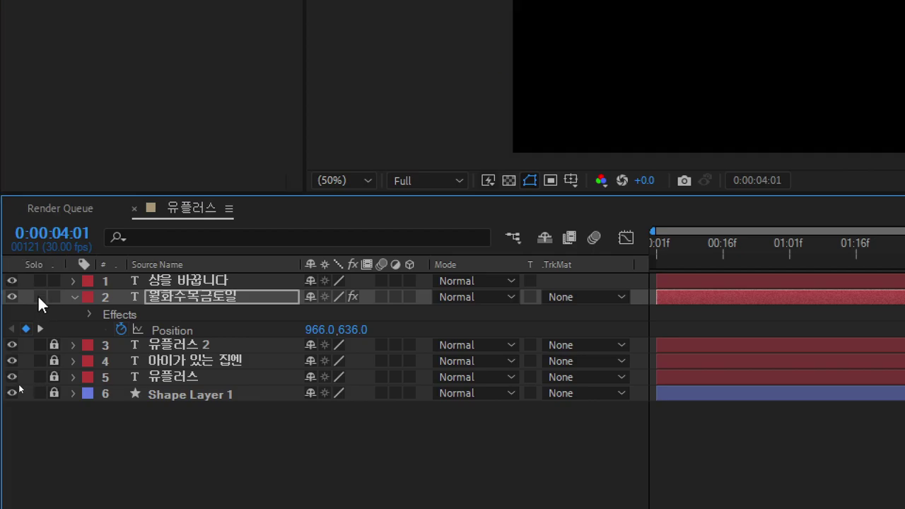
click(39, 295)
click(39, 296)
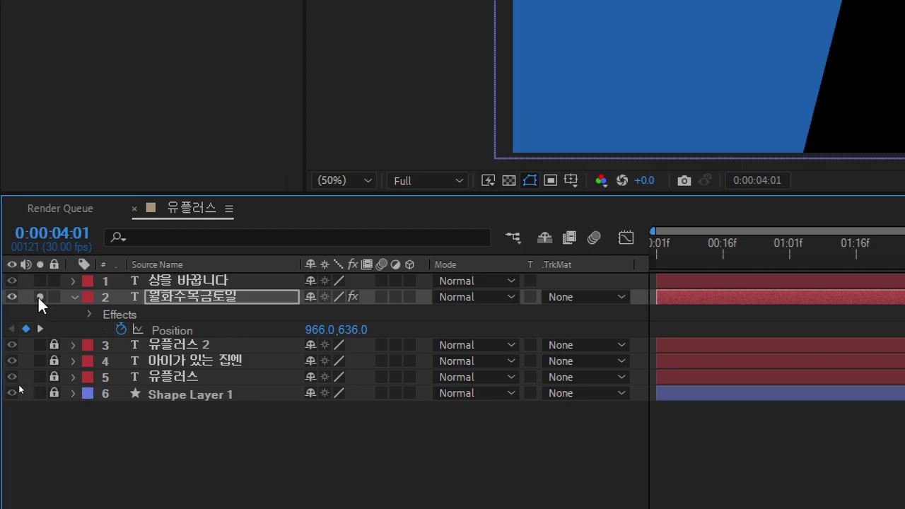
click(38, 296)
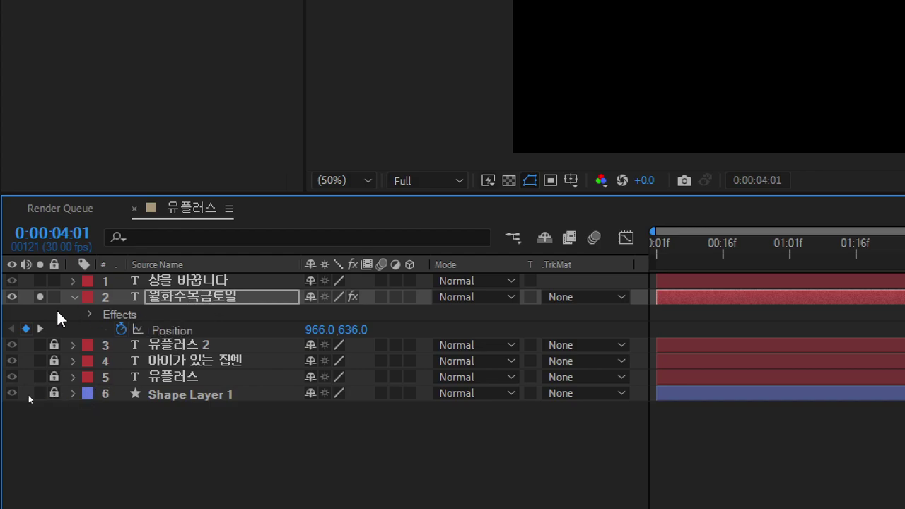
click(41, 296)
click(40, 295)
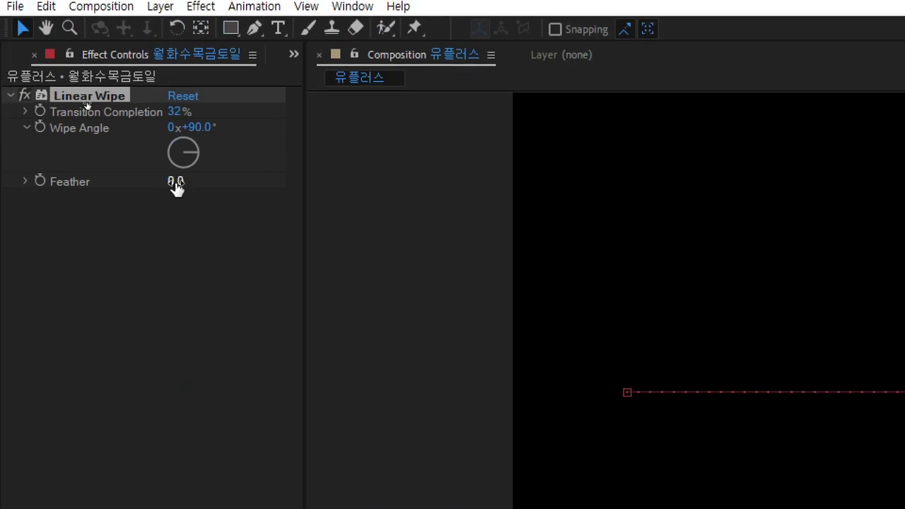
Set the Linear Wipe Feather to 10 and scrub Transition Completion between 37% and 57%.
click(173, 182)
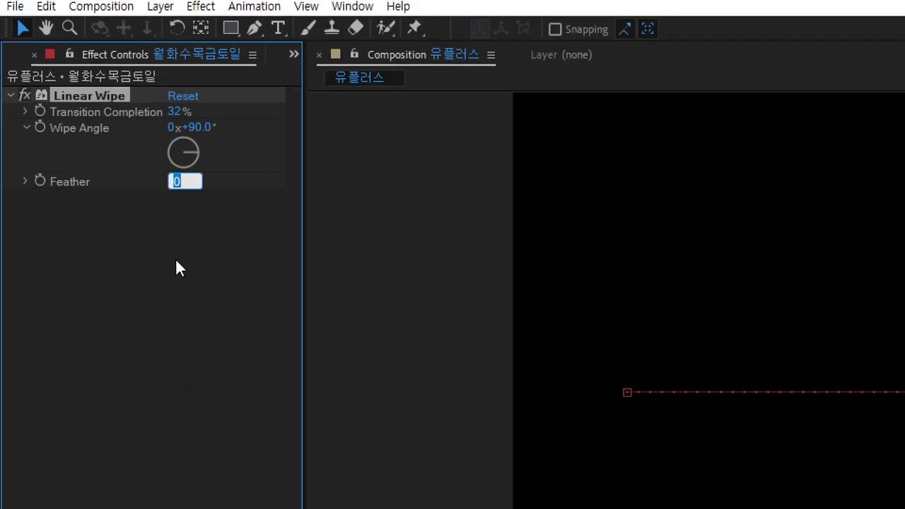
text(10)
key(Return)
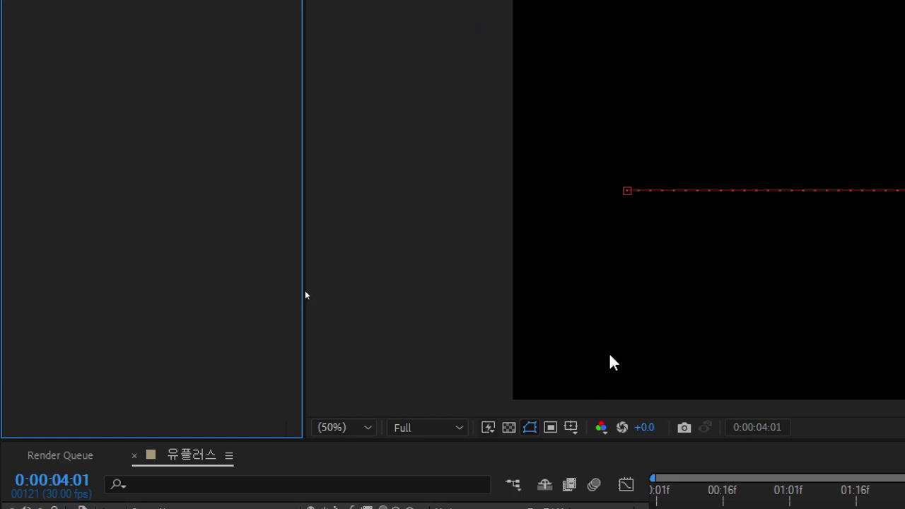
mouse_move(177, 118)
mouse_down()
mouse_move(223, 120)
mouse_move(207, 121)
mouse_up()
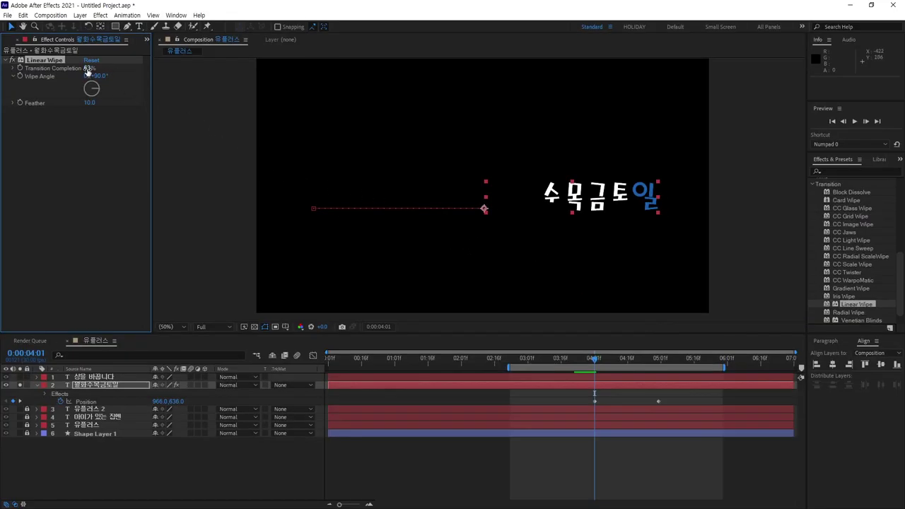
drag(87, 71, 87, 69)
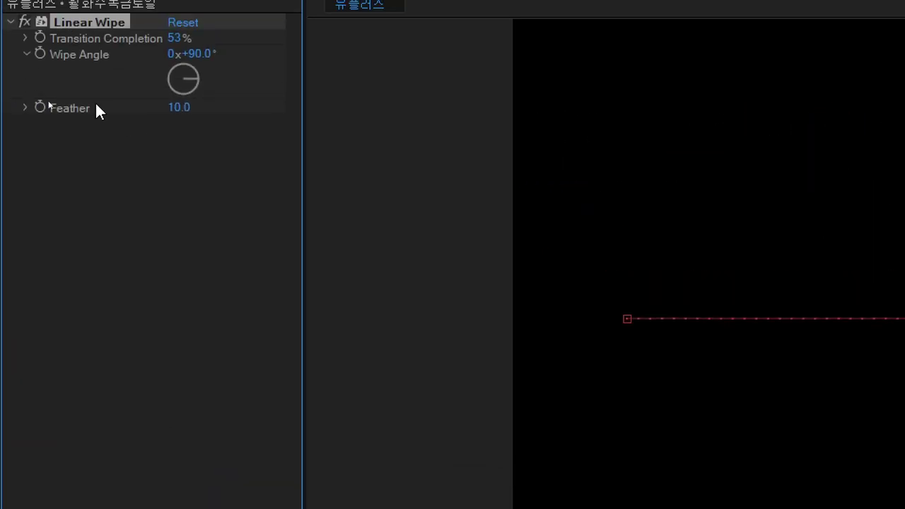
Raise the Feather to 20 and try Transition Completion values between 0% and 55%.
click(177, 109)
text(20)
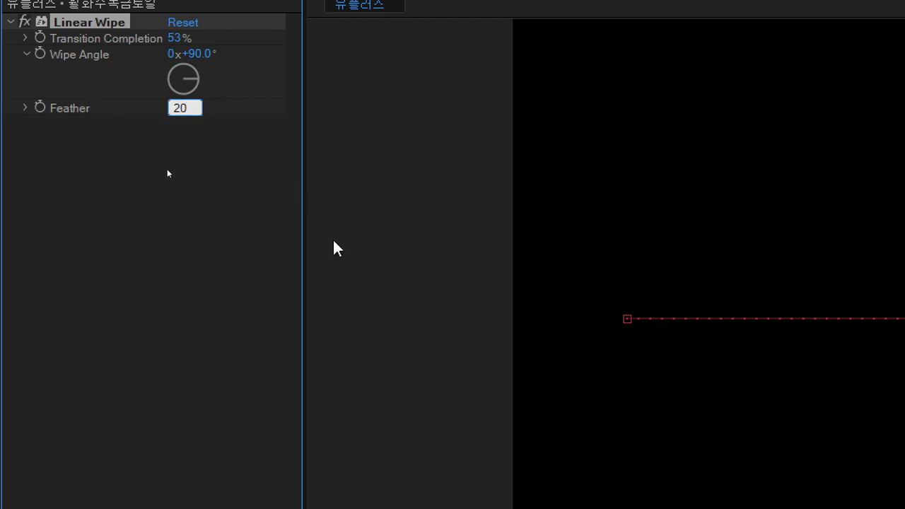
key(Return)
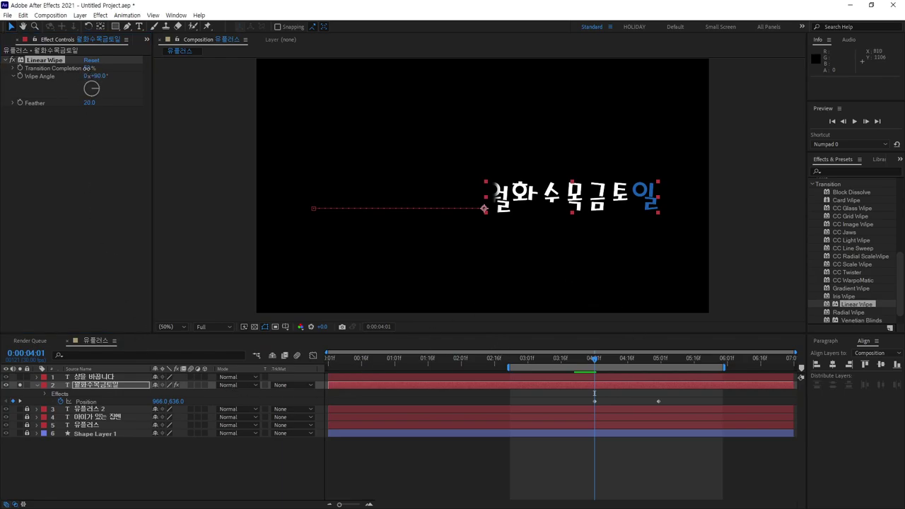
mouse_move(90, 68)
mouse_down()
mouse_move(43, 68)
mouse_move(102, 88)
mouse_up()
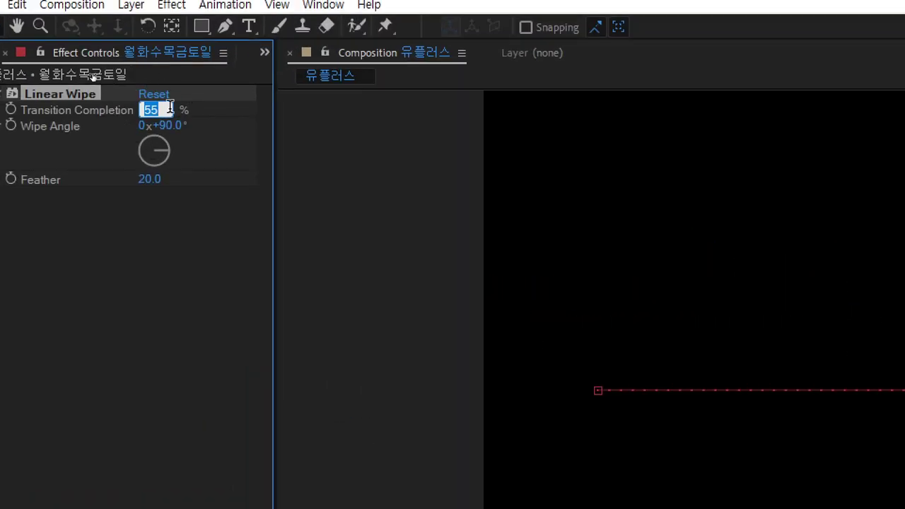
click(731, 358)
Pan the text into view and step Transition Completion down to 49%.
key(h)
drag(469, 329, 238, 316)
key(v)
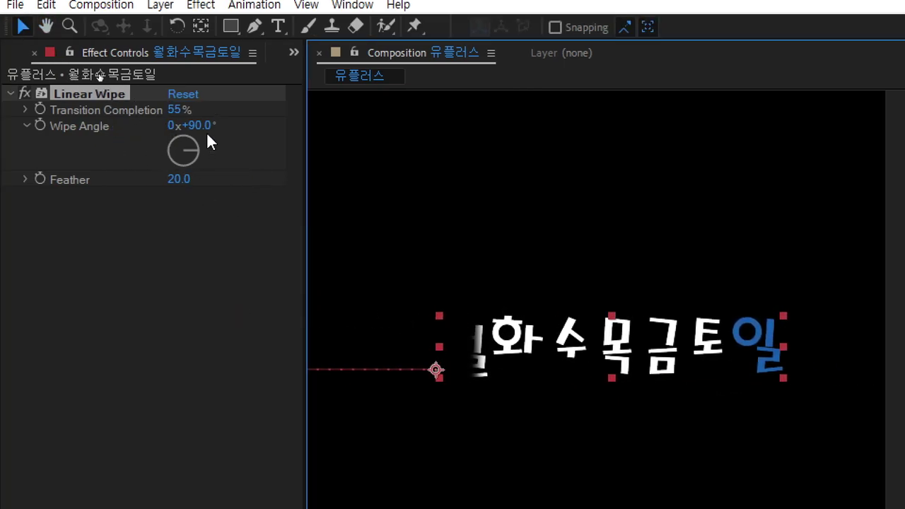
click(162, 110)
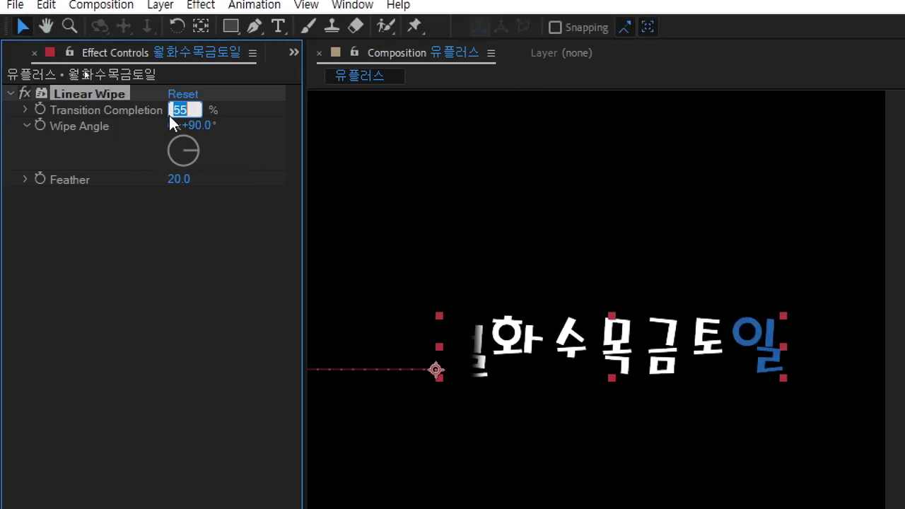
key(Down)
key(Down)
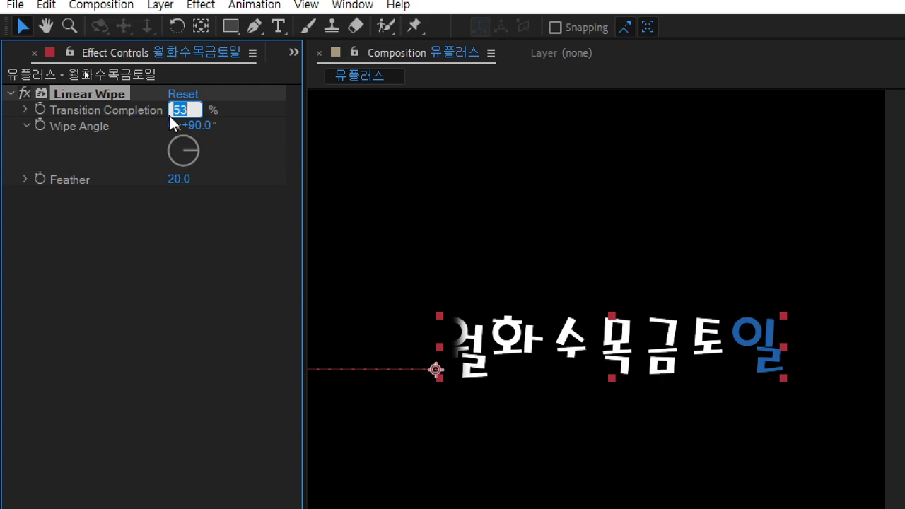
key(Down)
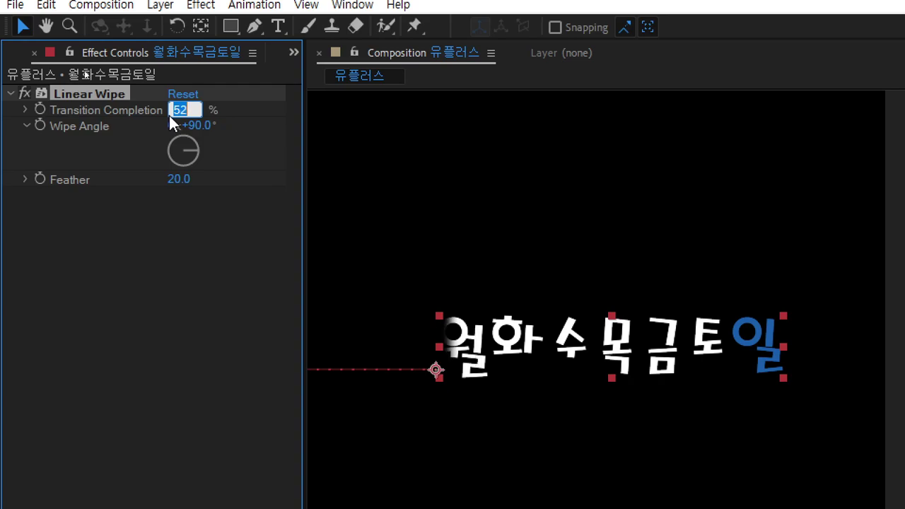
key(Down)
key(Down)
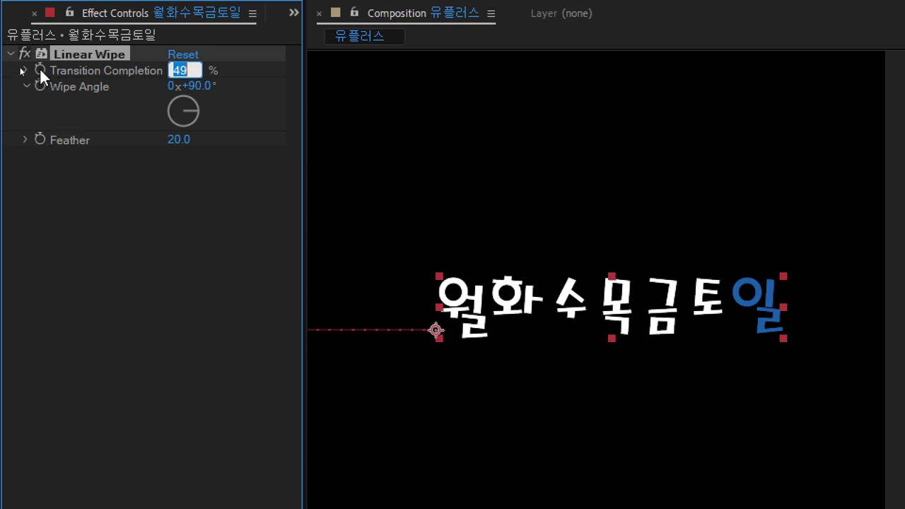
key(Return)
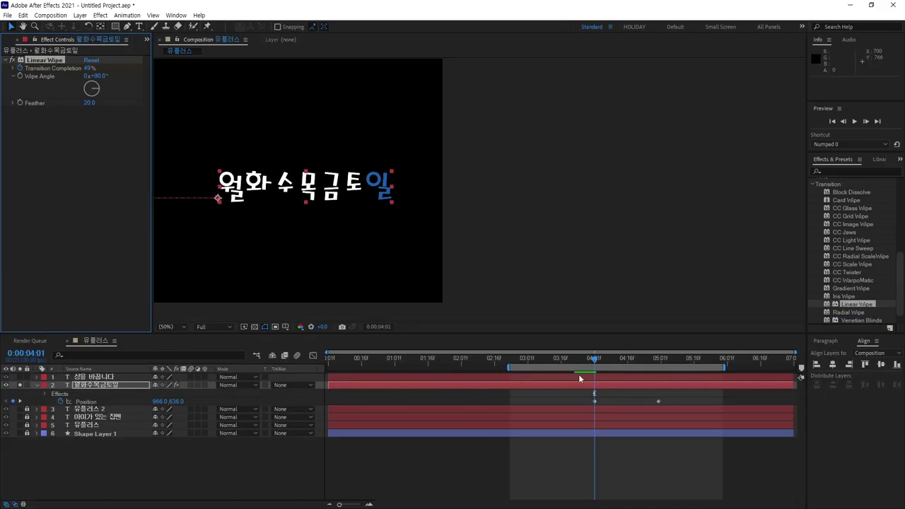
drag(359, 284, 567, 298)
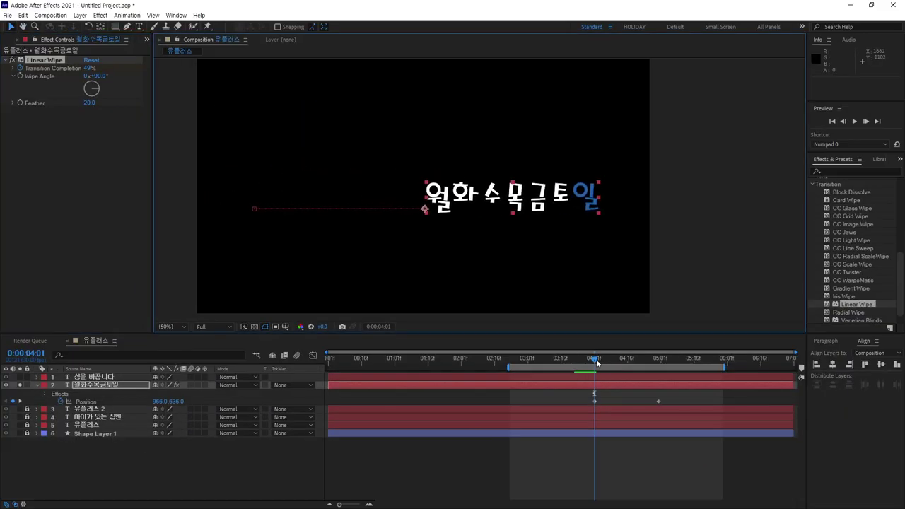
mouse_move(596, 363)
mouse_down()
mouse_move(672, 361)
mouse_move(570, 362)
mouse_move(661, 367)
mouse_up()
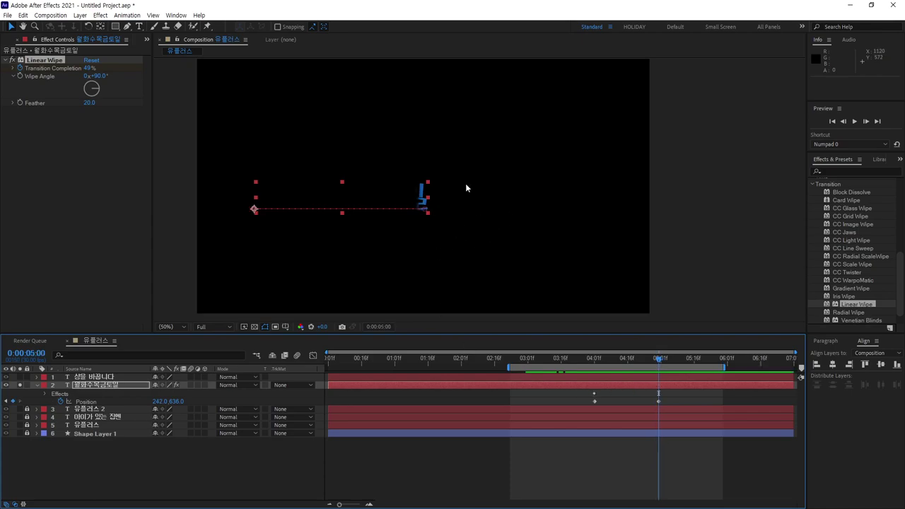
click(88, 67)
key(Down)
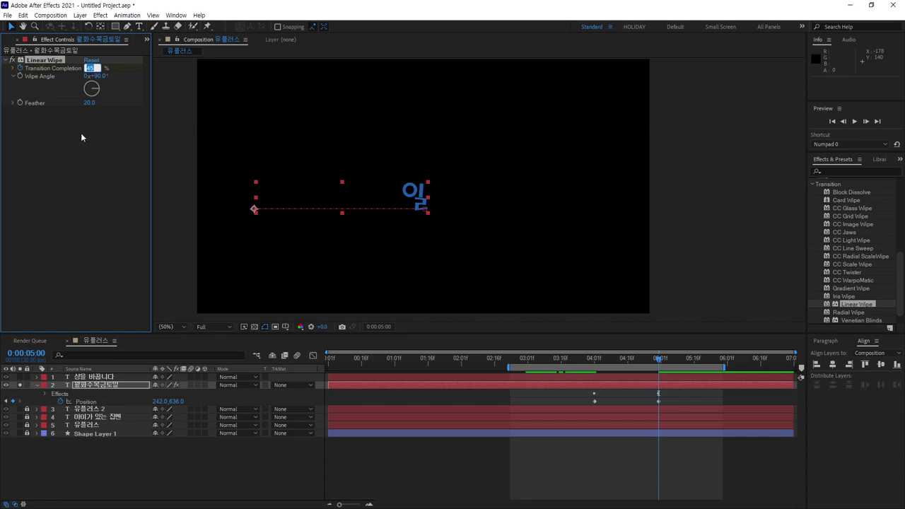
key(Down)
key(Return)
mouse_move(656, 359)
mouse_down()
mouse_move(599, 360)
mouse_move(679, 381)
mouse_up()
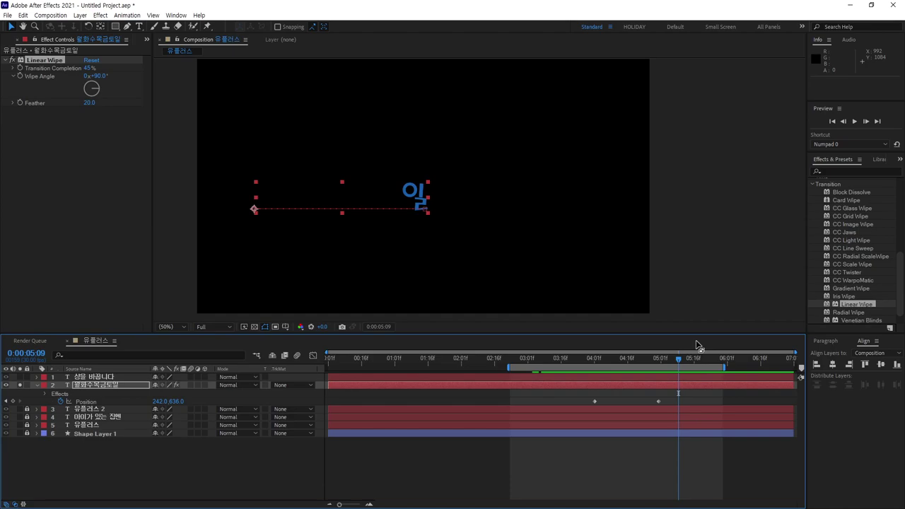
mouse_move(678, 361)
mouse_down()
mouse_move(634, 372)
mouse_move(666, 394)
mouse_up()
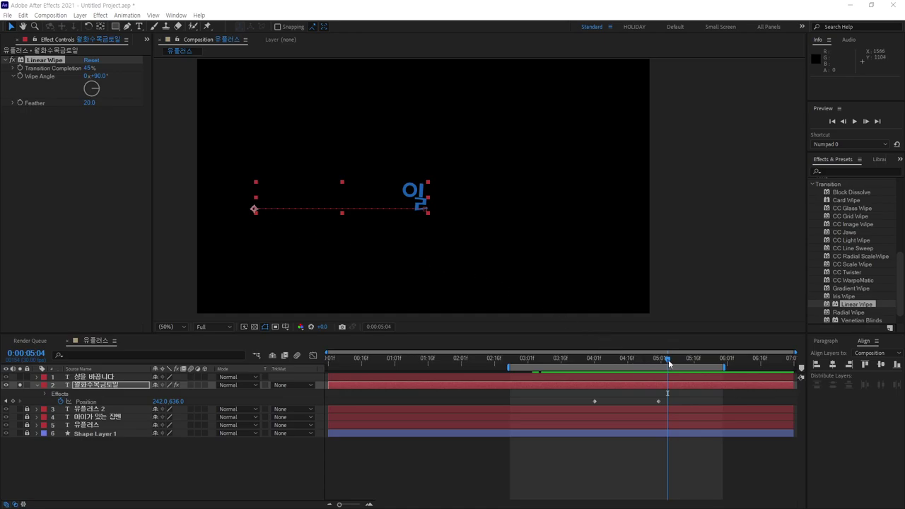
mouse_move(668, 359)
mouse_down()
mouse_move(580, 363)
mouse_move(679, 364)
mouse_up()
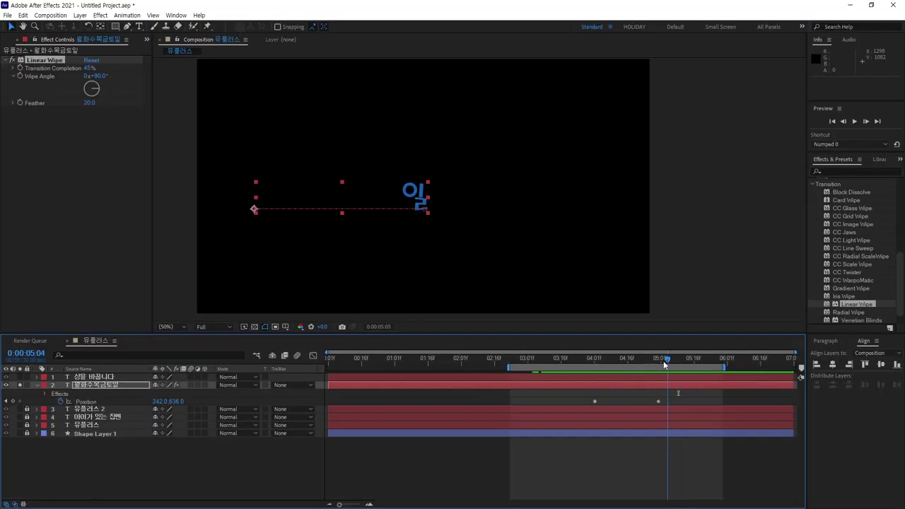
mouse_move(665, 362)
mouse_down()
mouse_move(644, 369)
mouse_move(656, 367)
mouse_up()
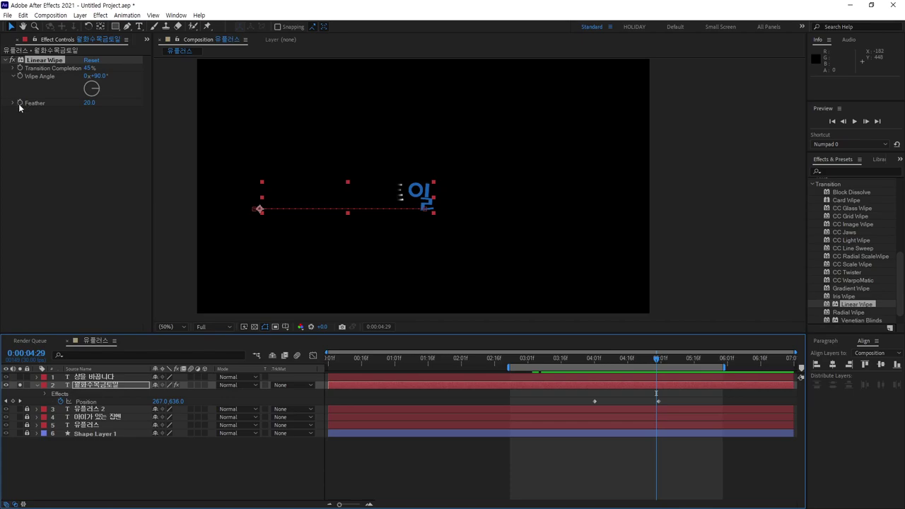
At the 5-second mark, set the Linear Wipe Feather to 0, then RAM-preview the animation.
click(19, 134)
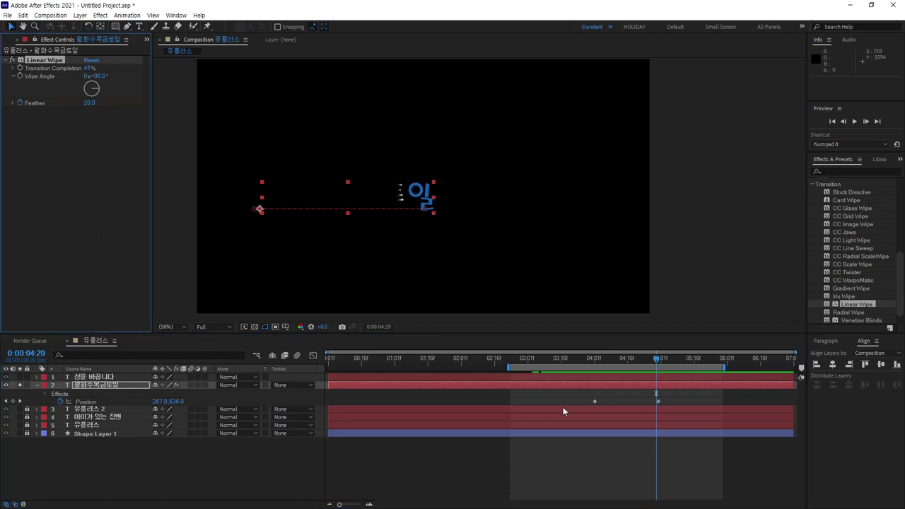
click(659, 360)
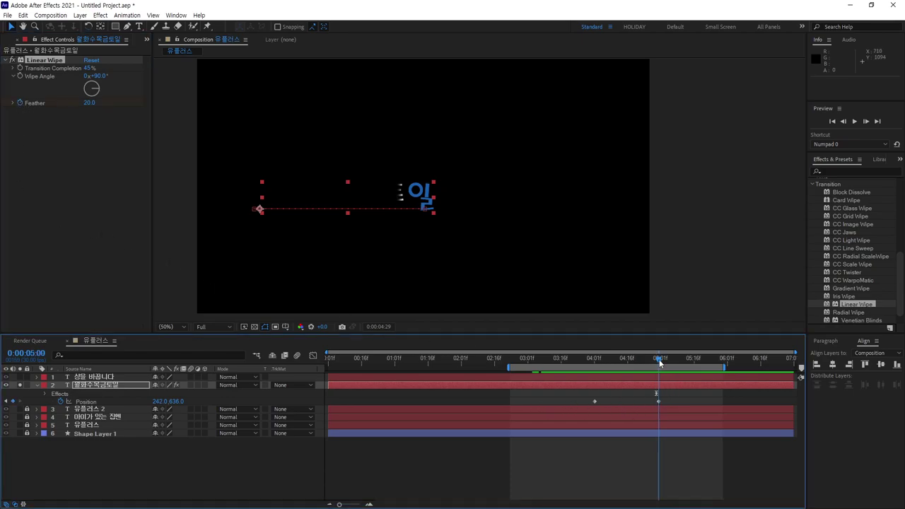
click(89, 102)
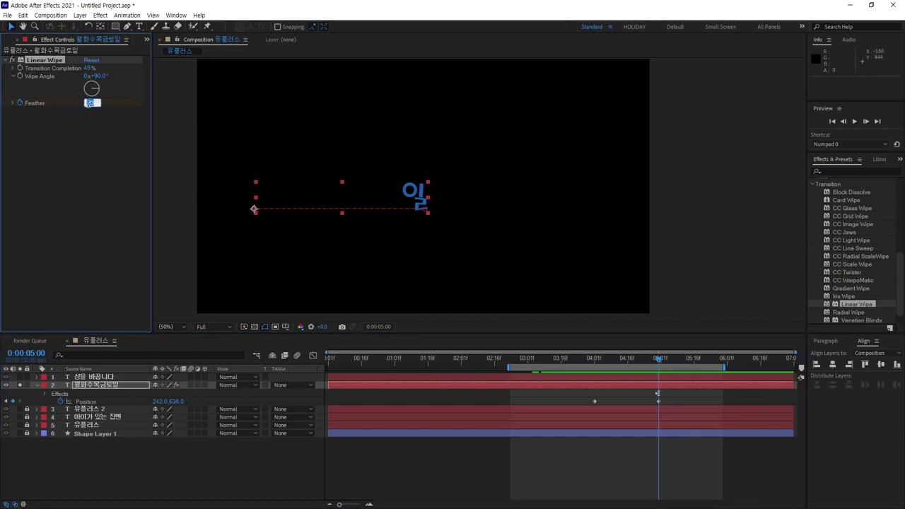
text(0)
key(Return)
key(space)
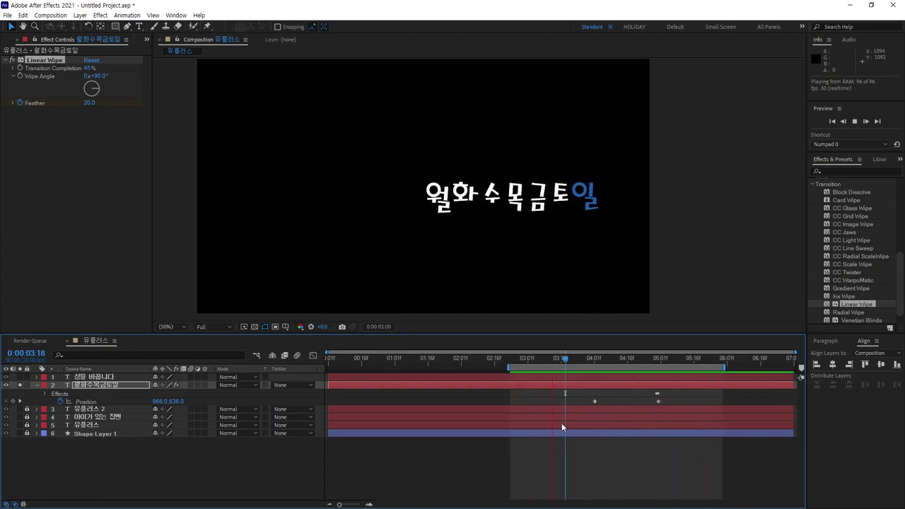
key(space)
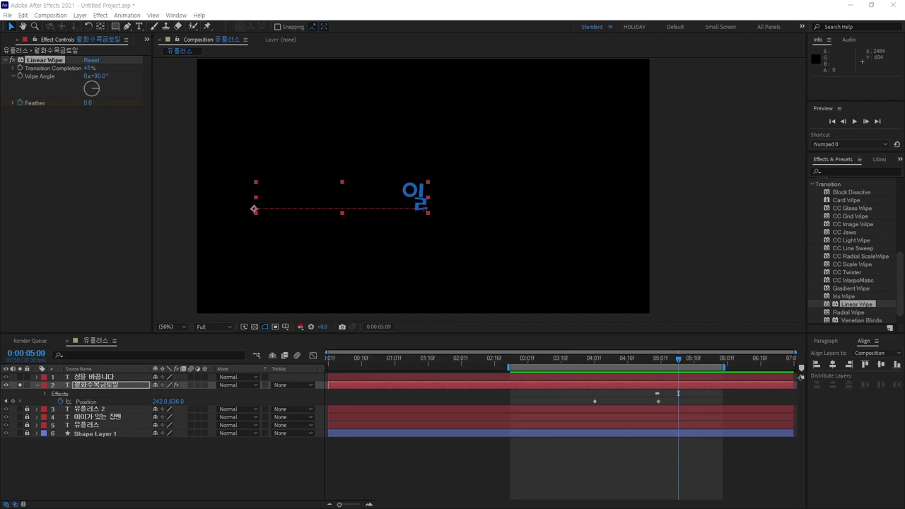
Scrub from about 3 seconds to 0:00:05:21 to check the slide and wipe, ending on 일상을 바꿉니다.
drag(685, 365, 658, 364)
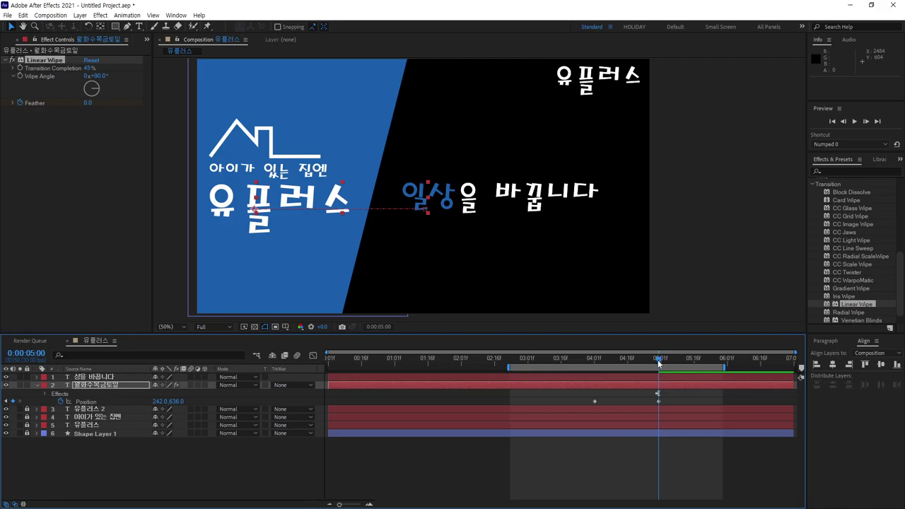
mouse_move(658, 360)
mouse_down()
mouse_move(469, 368)
mouse_move(688, 397)
mouse_move(495, 389)
mouse_up()
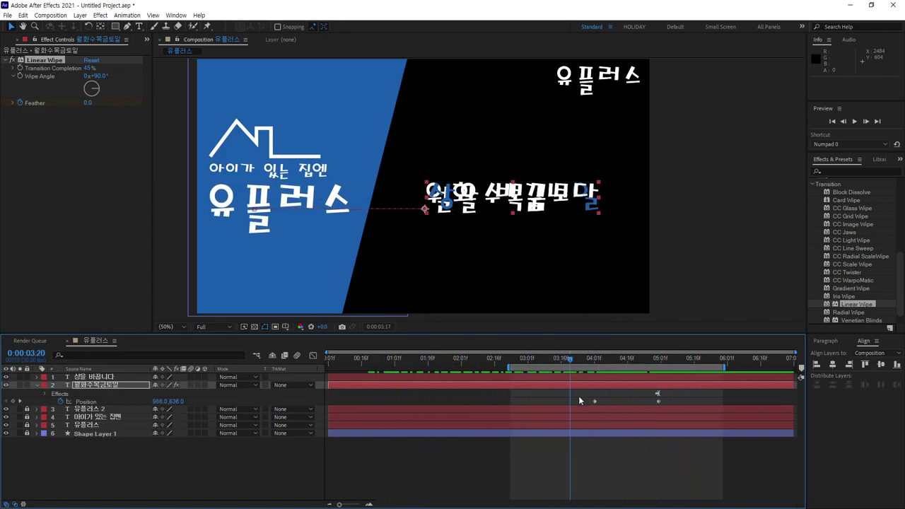
mouse_move(495, 389)
mouse_down()
mouse_move(529, 405)
mouse_move(608, 414)
mouse_move(482, 420)
mouse_up()
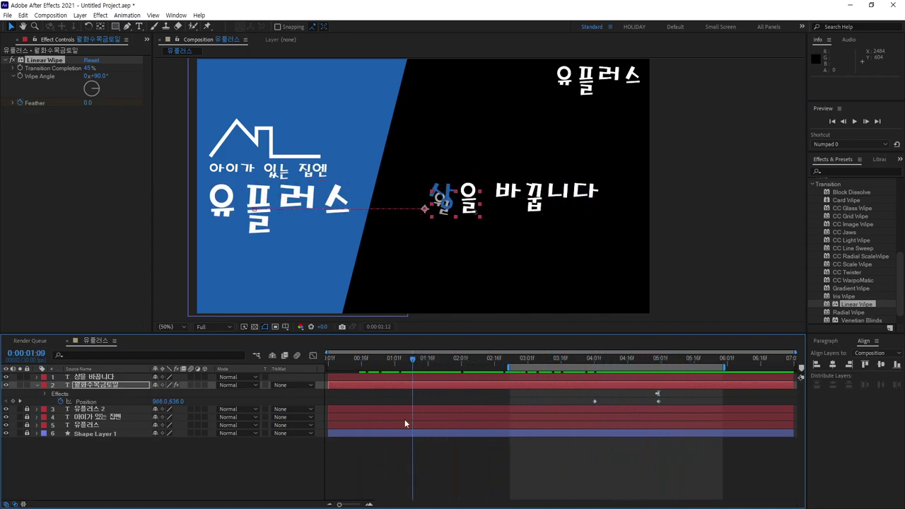
drag(482, 420, 635, 425)
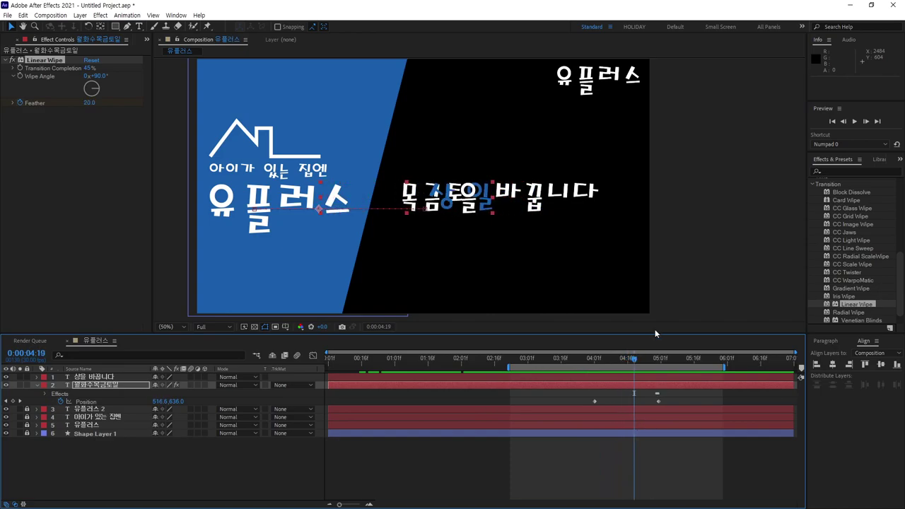
drag(635, 362, 529, 363)
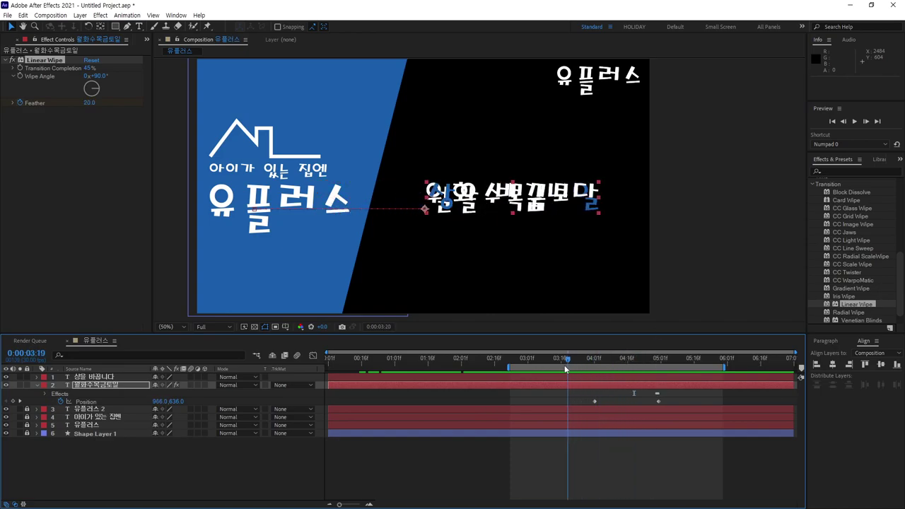
click(163, 470)
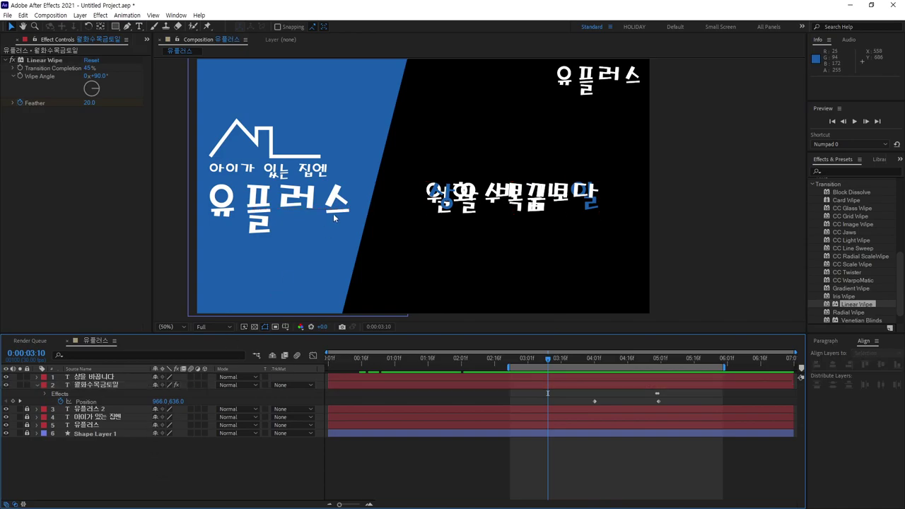
drag(548, 359, 705, 367)
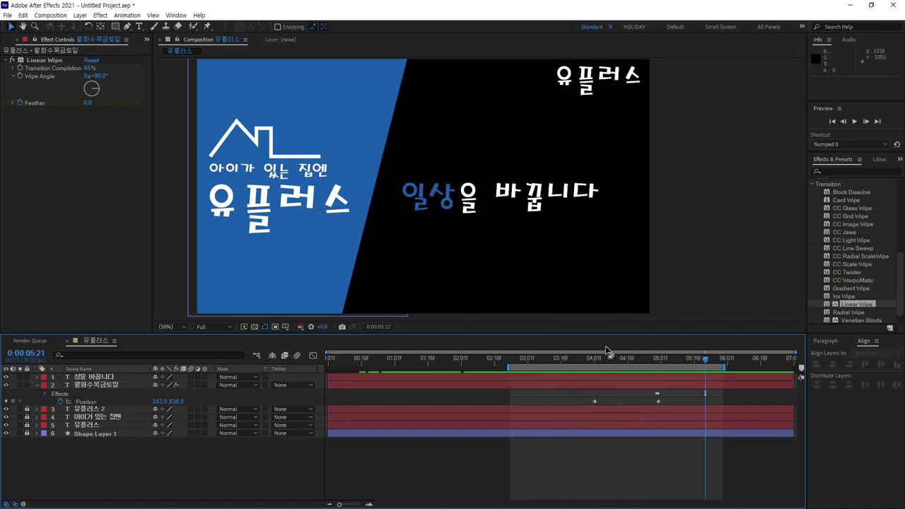
Draw a test rectangle around the phrase with the Rectangle tool, then undo it.
click(116, 27)
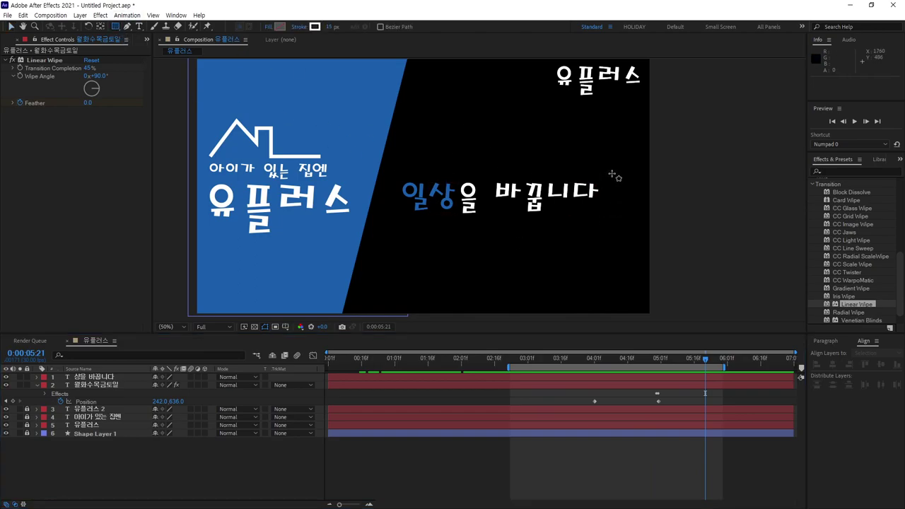
drag(613, 174, 425, 222)
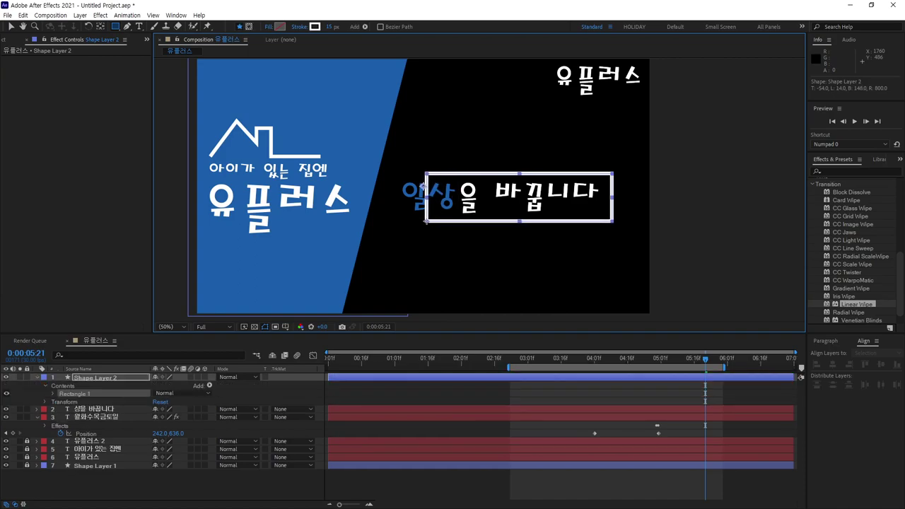
key(ctrl+z)
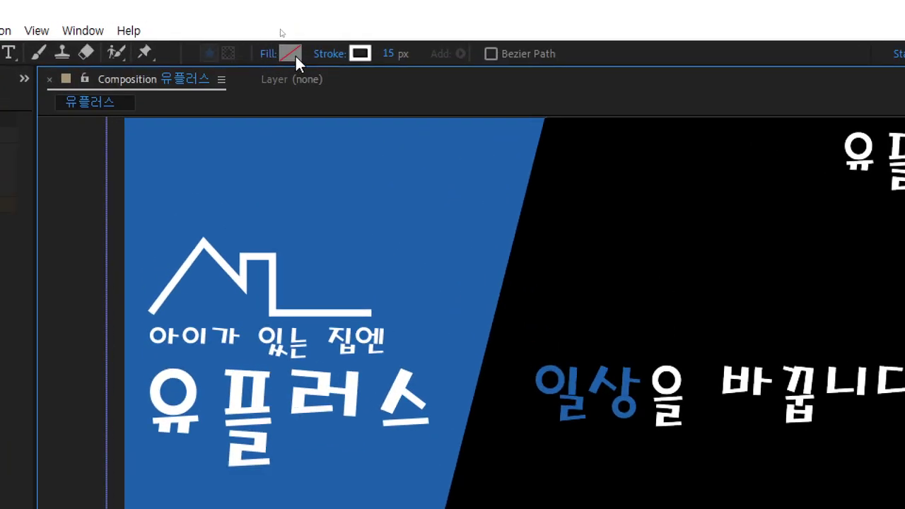
Set the rectangle fill to solid white and the stroke to None.
click(266, 56)
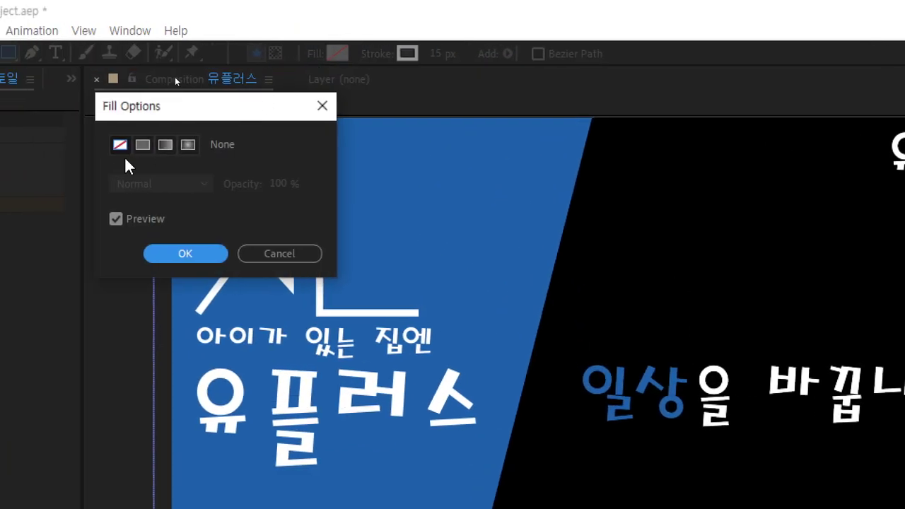
click(95, 144)
click(212, 255)
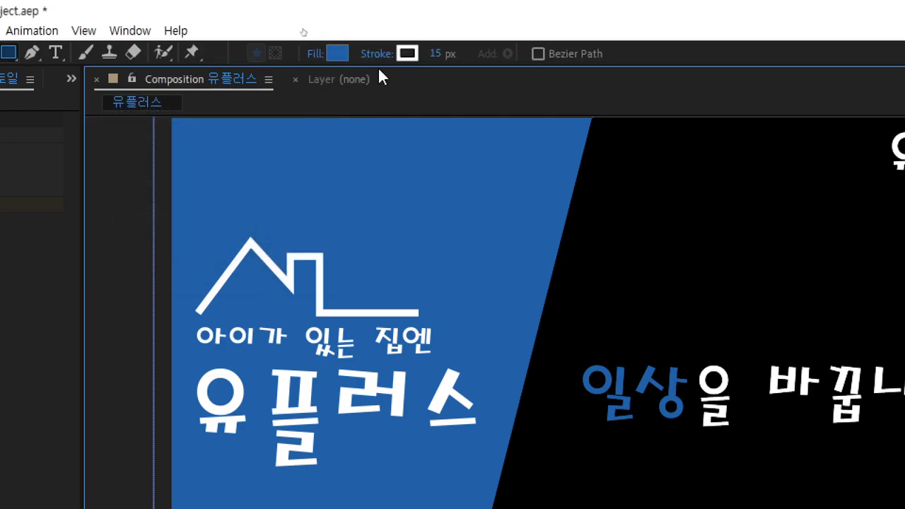
click(335, 55)
drag(335, 414, 263, 327)
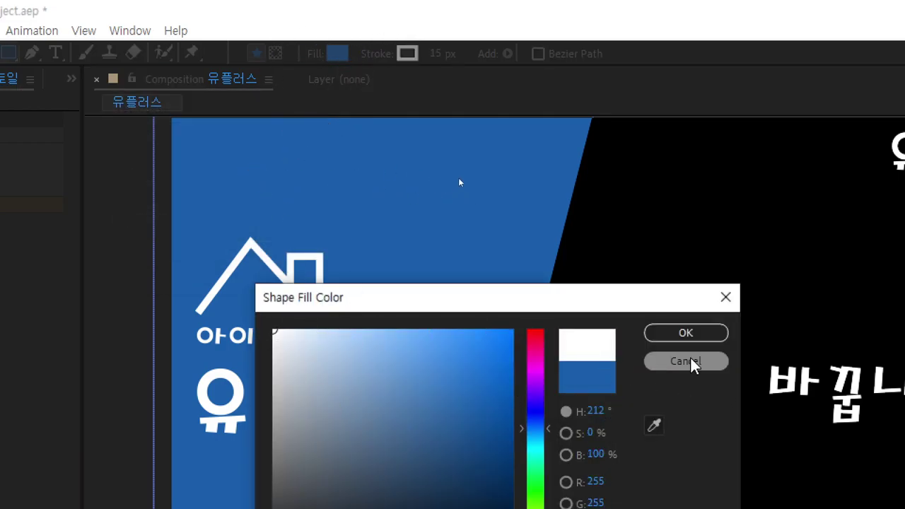
click(693, 336)
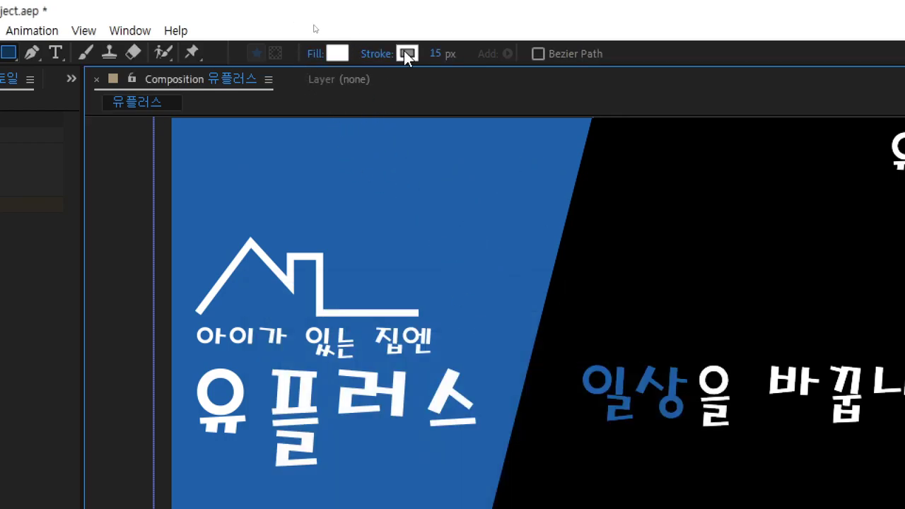
click(379, 54)
click(122, 145)
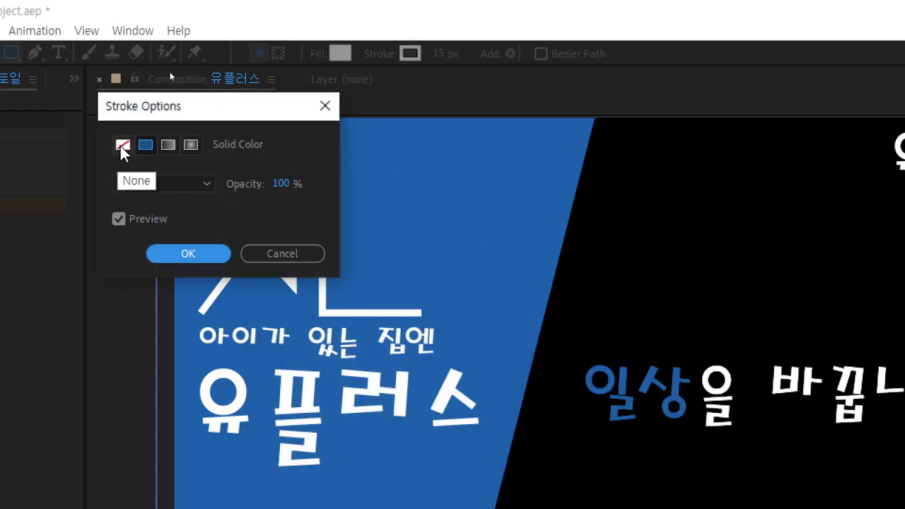
click(208, 256)
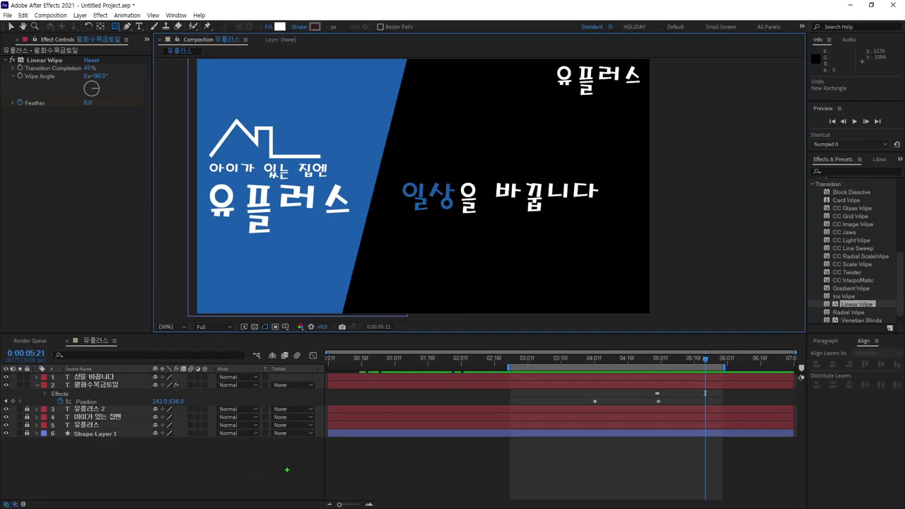
Draw a white rectangle covering 상을 바꿉니다 on Shape Layer 2, then scrub near five seconds to check it.
drag(287, 470, 283, 464)
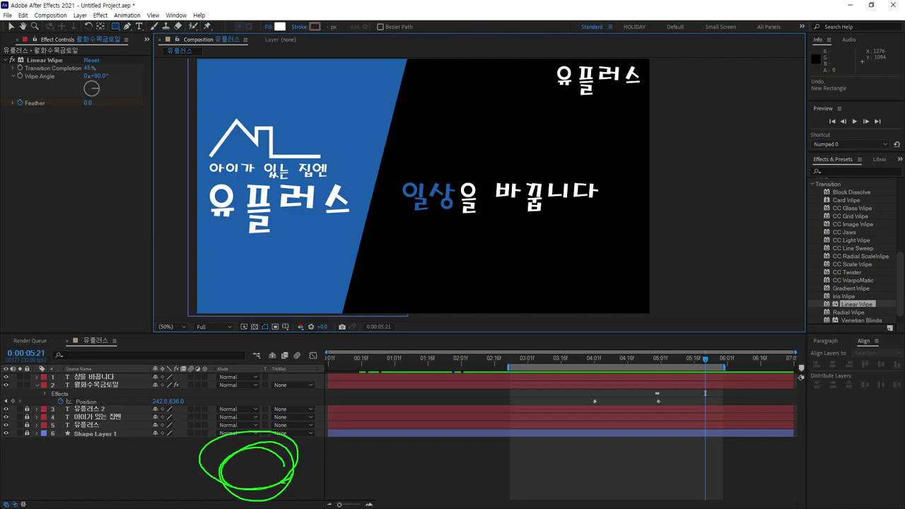
key(Escape)
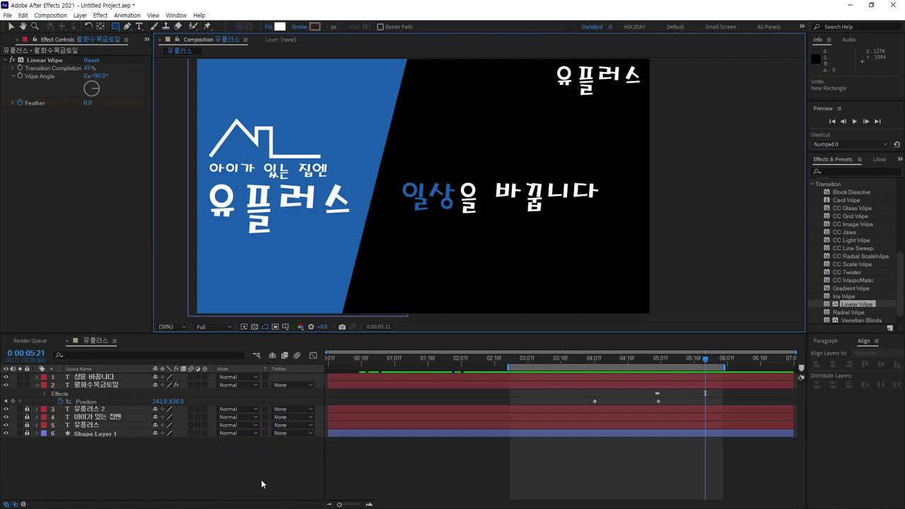
drag(618, 172, 428, 219)
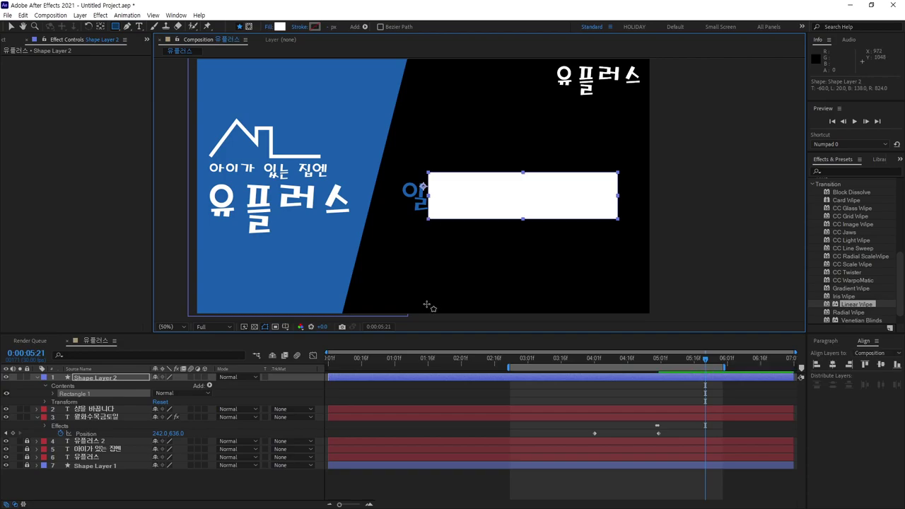
click(272, 496)
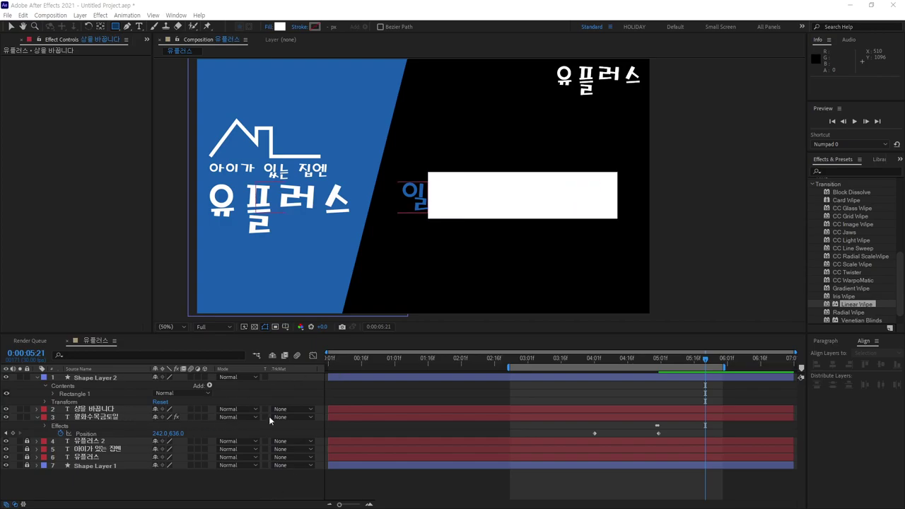
mouse_move(704, 362)
mouse_down()
mouse_move(564, 369)
mouse_move(652, 369)
mouse_move(692, 380)
mouse_up()
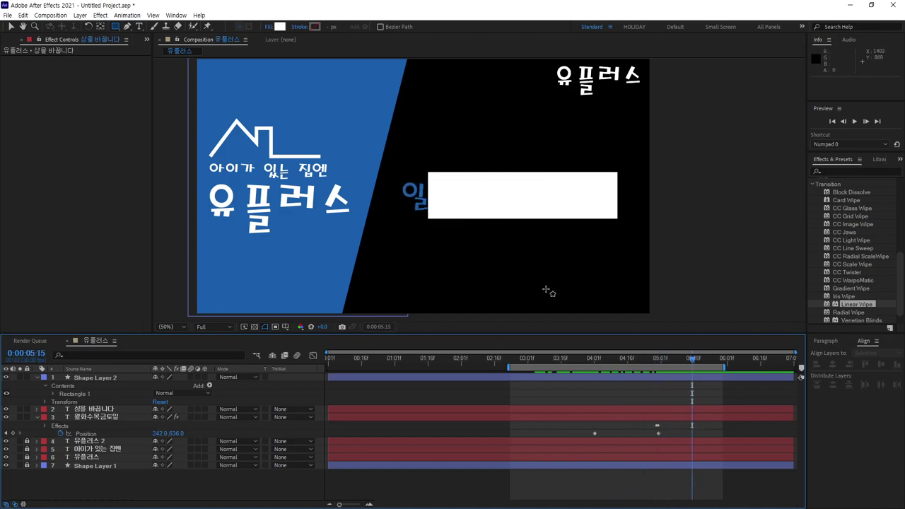
drag(693, 362, 695, 361)
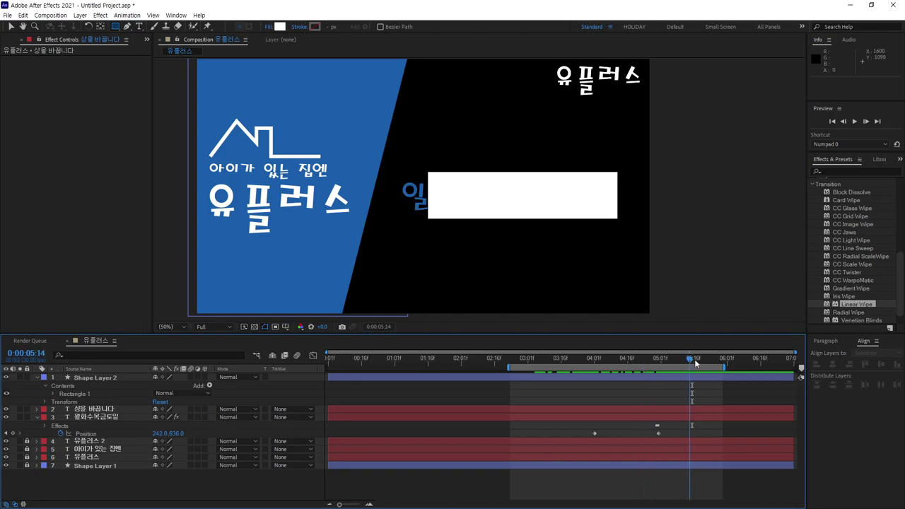
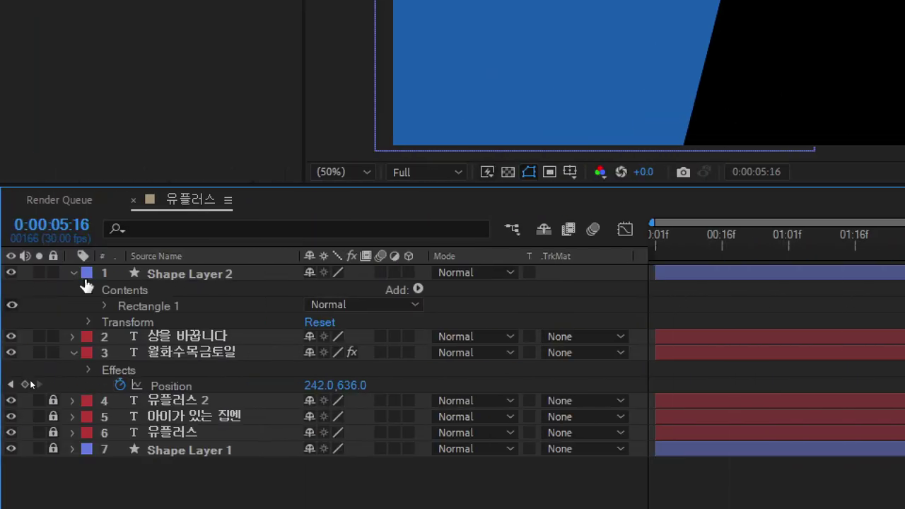
Show the Parent & Link column from the timeline panel menu's Columns list.
click(230, 200)
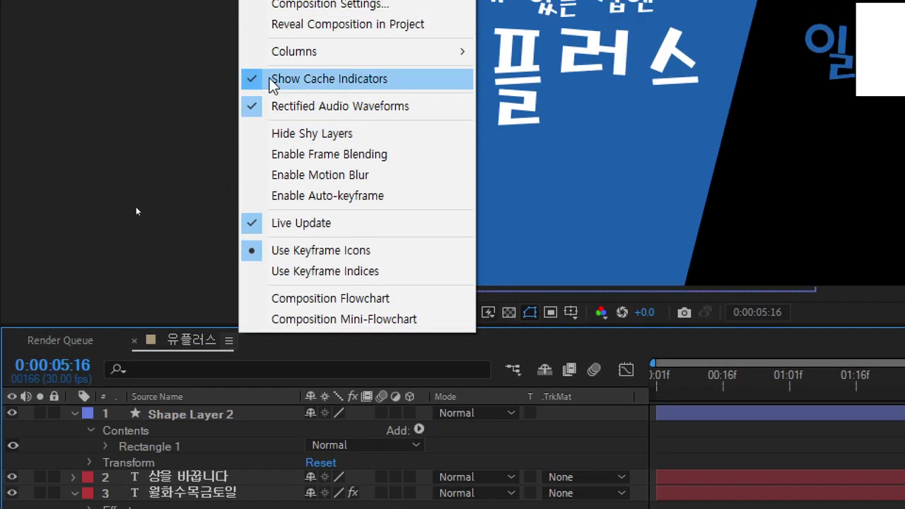
mouse_move(460, 52)
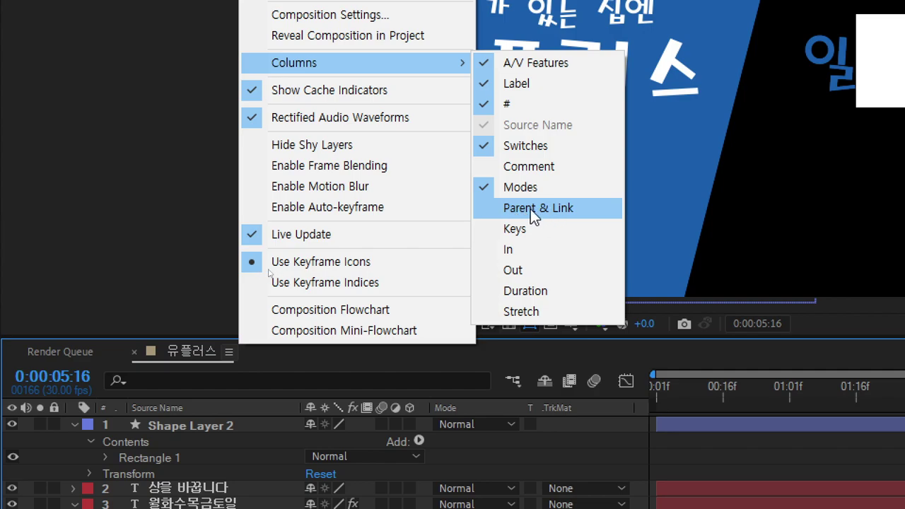
click(549, 209)
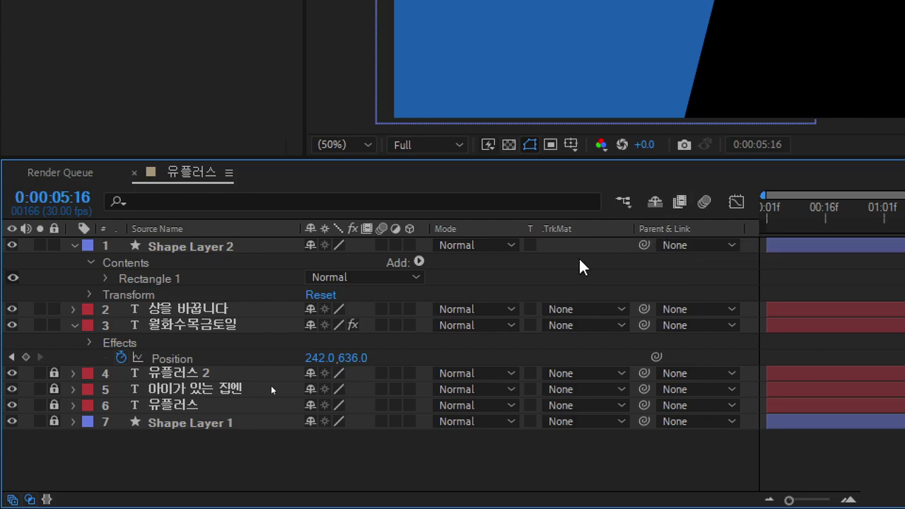
Pick-whip Shape Layer 2 to layer 3, 월화수목금토일, and confirm its Parent dropdown shows 3.
click(198, 278)
click(190, 248)
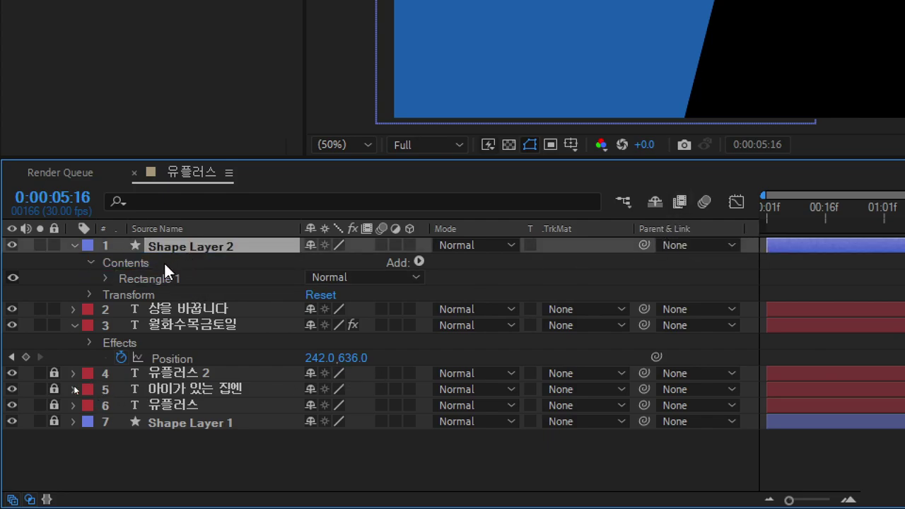
click(188, 326)
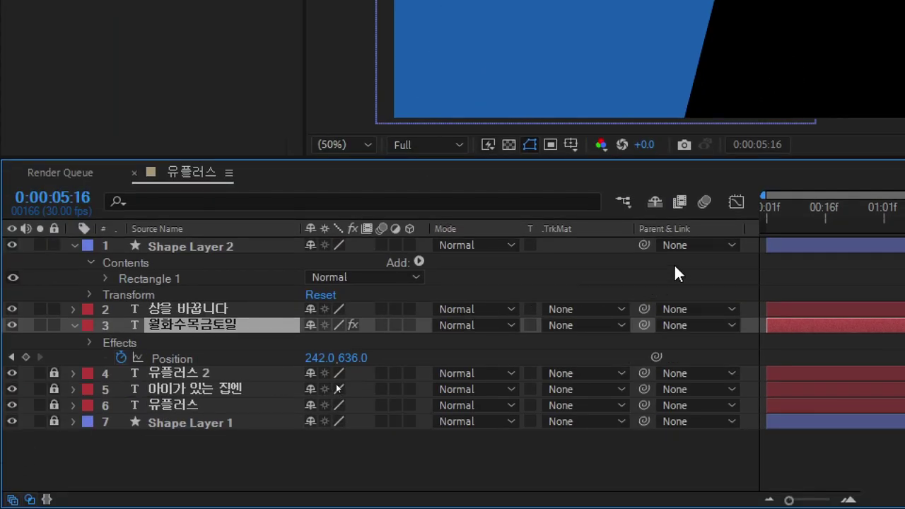
drag(643, 244, 212, 326)
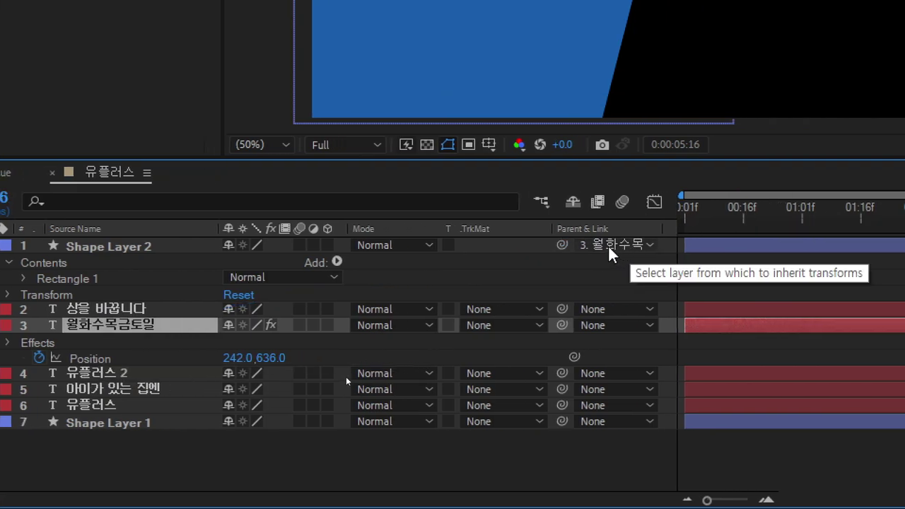
click(649, 244)
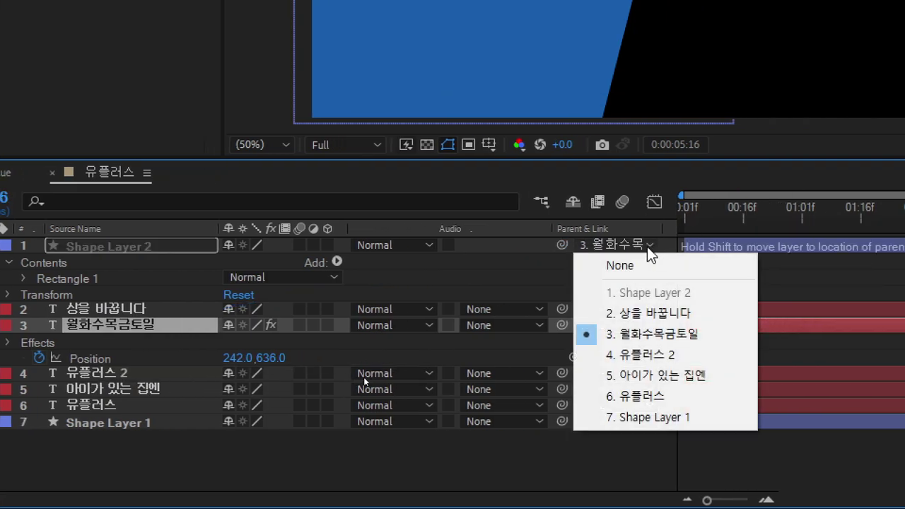
click(665, 338)
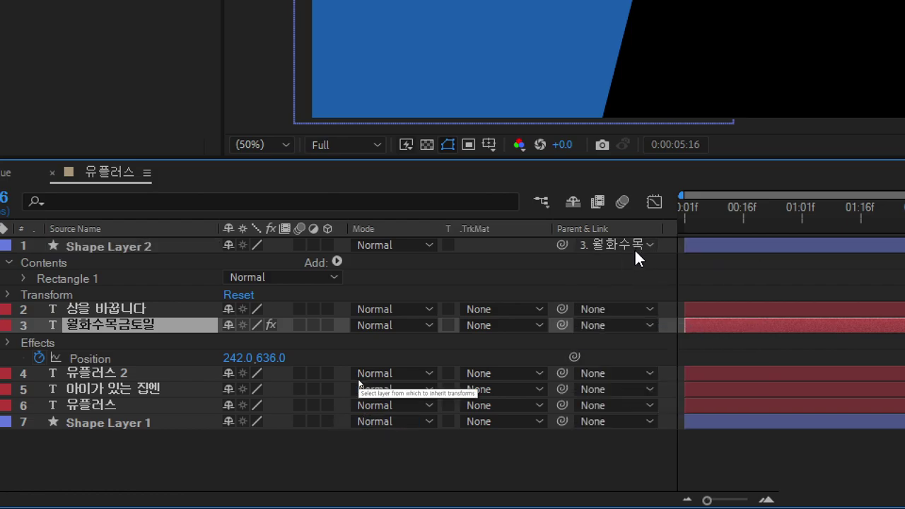
click(637, 248)
click(646, 336)
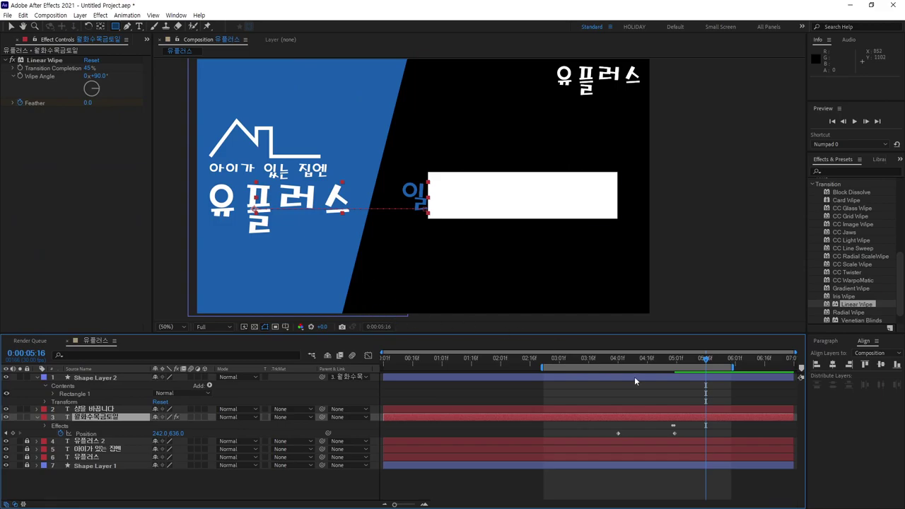
Scrub back in time to check the text animation, selecting the text and shape layers.
mouse_move(706, 363)
mouse_down()
mouse_move(584, 377)
mouse_move(594, 392)
mouse_move(690, 410)
mouse_move(595, 432)
mouse_move(706, 443)
mouse_up()
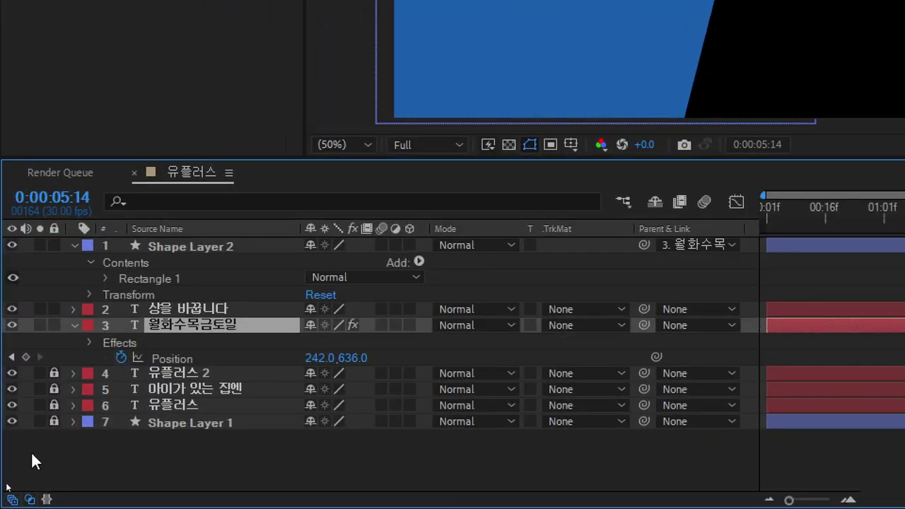
click(201, 307)
click(202, 245)
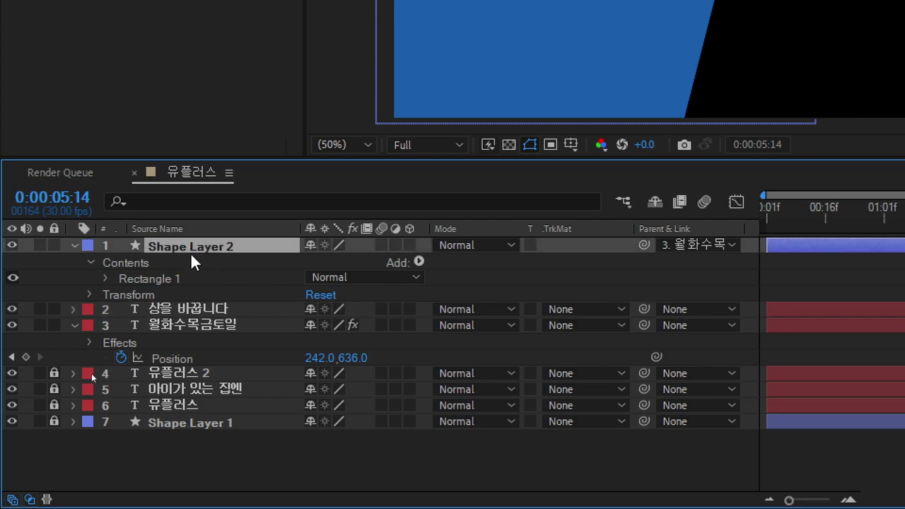
click(203, 310)
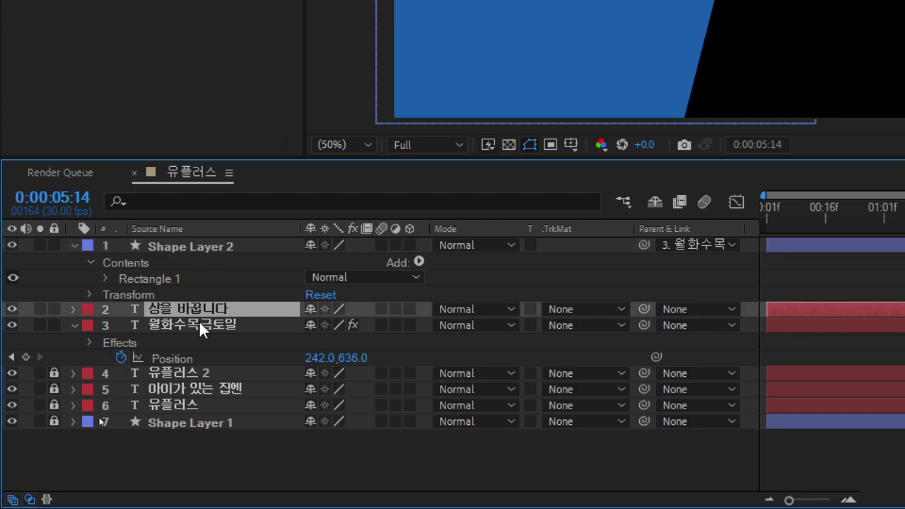
click(201, 325)
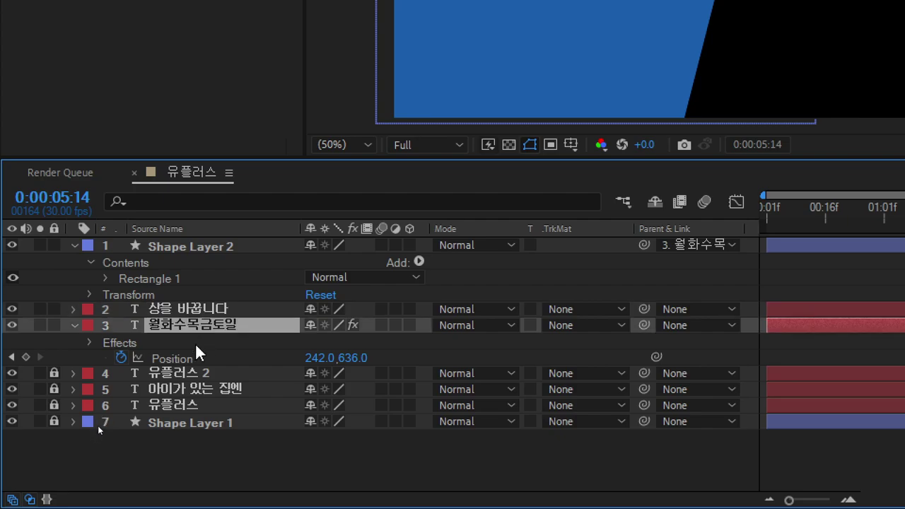
Collapse Shape Layer 2's contents and leave Shape Layer 2 selected.
click(74, 246)
drag(212, 276, 211, 249)
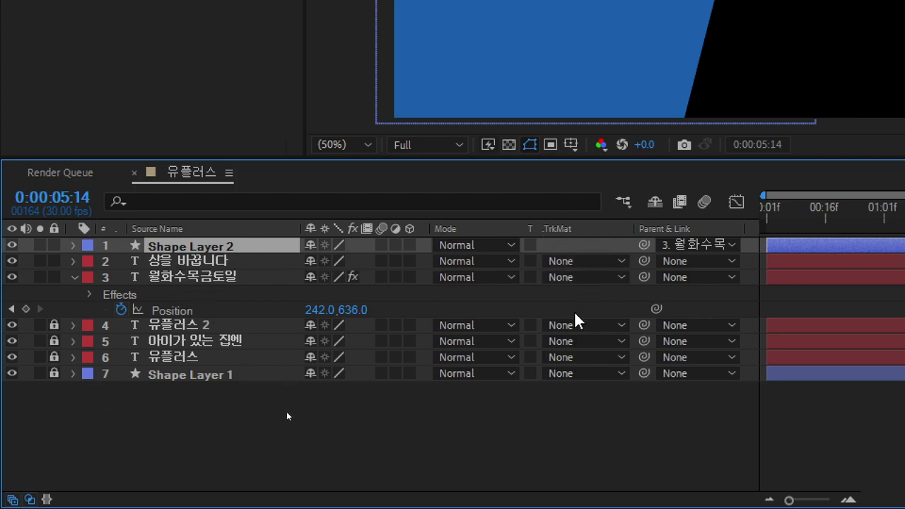
click(182, 262)
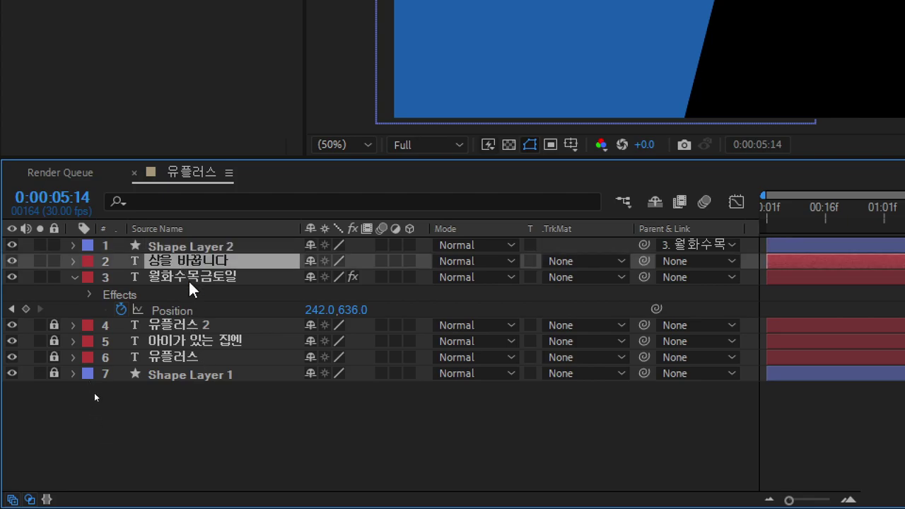
click(191, 248)
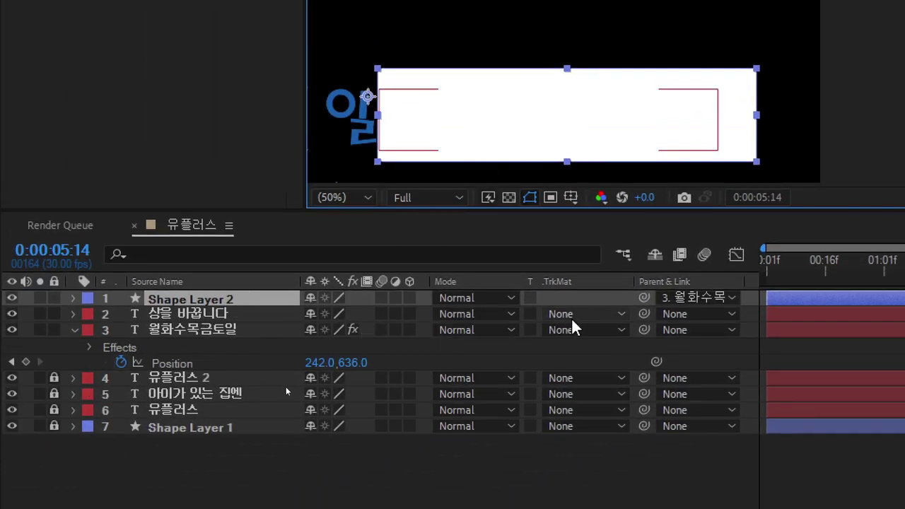
Set 상을 바꿉니다's track matte to Alpha Matte "Shape Layer 2".
click(574, 327)
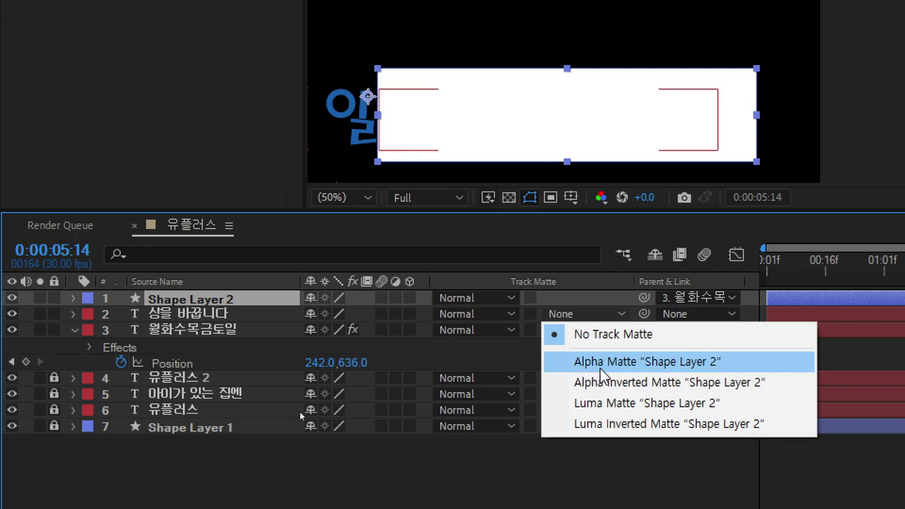
click(215, 313)
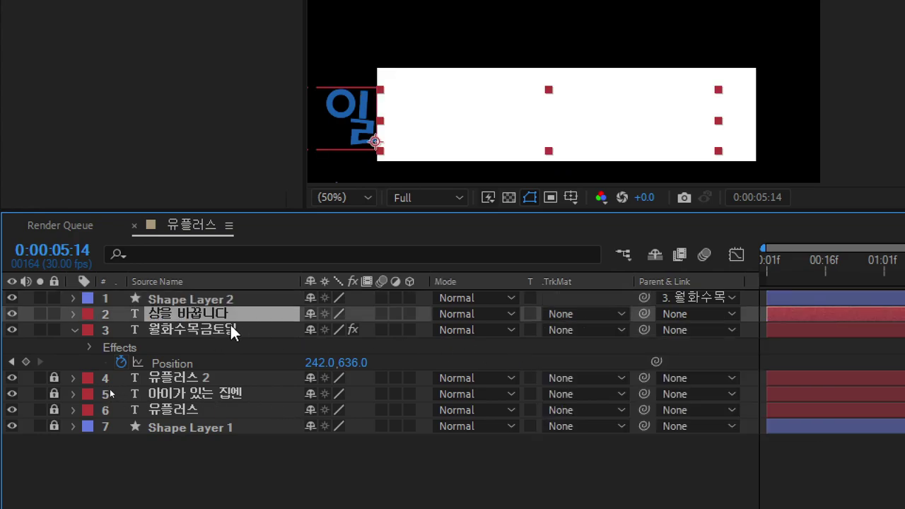
click(580, 313)
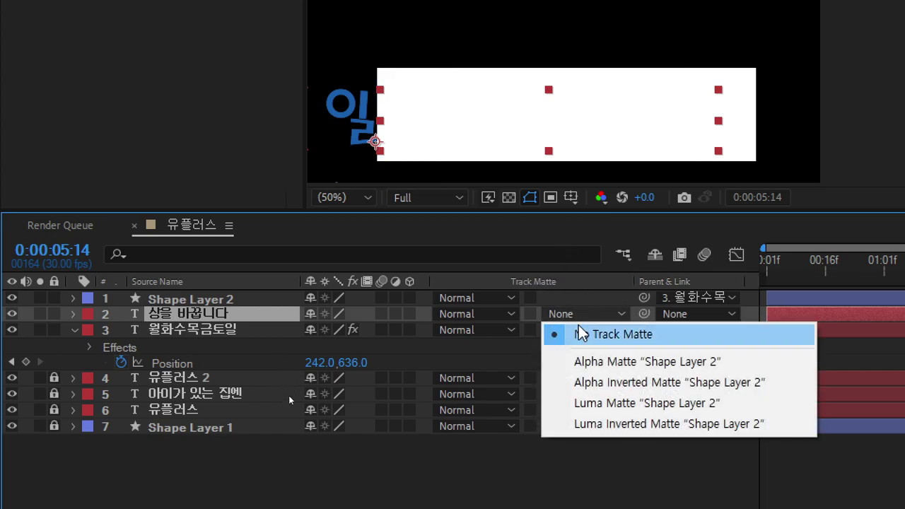
click(632, 375)
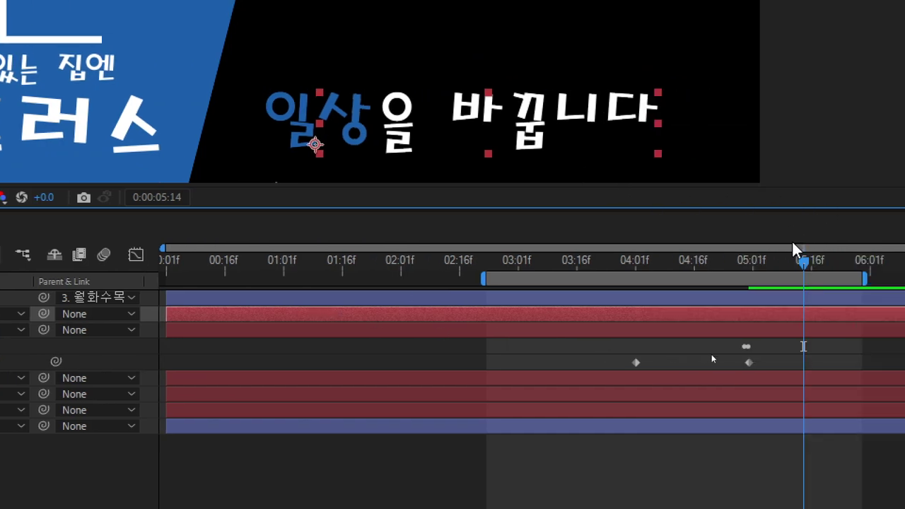
Scrub through the masked word reveal near four seconds, then show 월화수목금토일's keyframed properties with U.
mouse_move(731, 268)
mouse_down()
mouse_move(631, 274)
mouse_move(516, 263)
mouse_move(699, 291)
mouse_move(537, 280)
mouse_move(684, 291)
mouse_move(715, 281)
mouse_move(685, 299)
mouse_move(689, 314)
mouse_move(672, 333)
mouse_move(720, 352)
mouse_move(703, 277)
mouse_move(659, 301)
mouse_move(668, 338)
mouse_move(591, 343)
mouse_move(723, 347)
mouse_move(656, 364)
mouse_up()
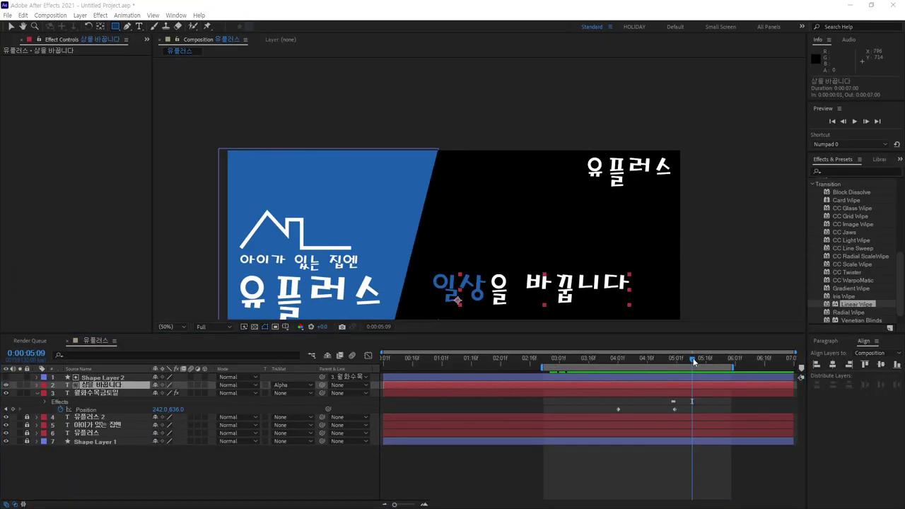
drag(693, 359, 630, 366)
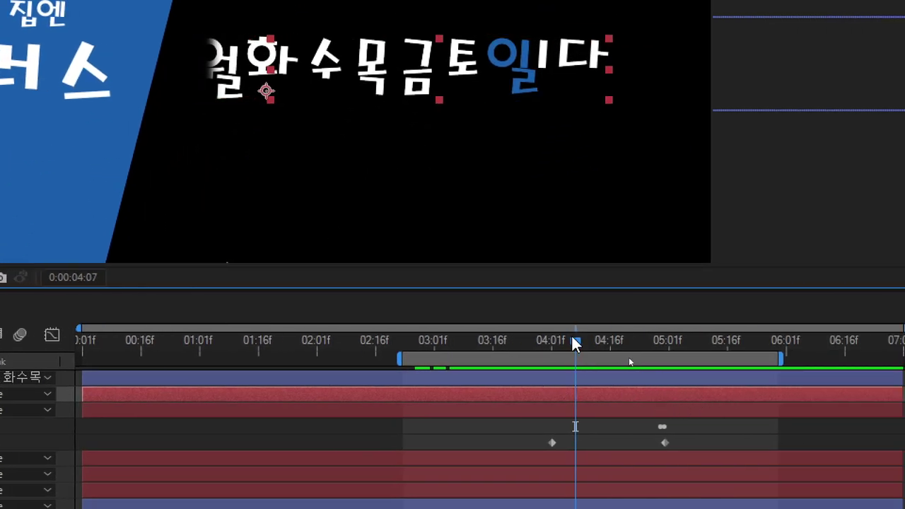
mouse_move(574, 344)
mouse_down()
mouse_move(642, 357)
mouse_move(616, 365)
mouse_up()
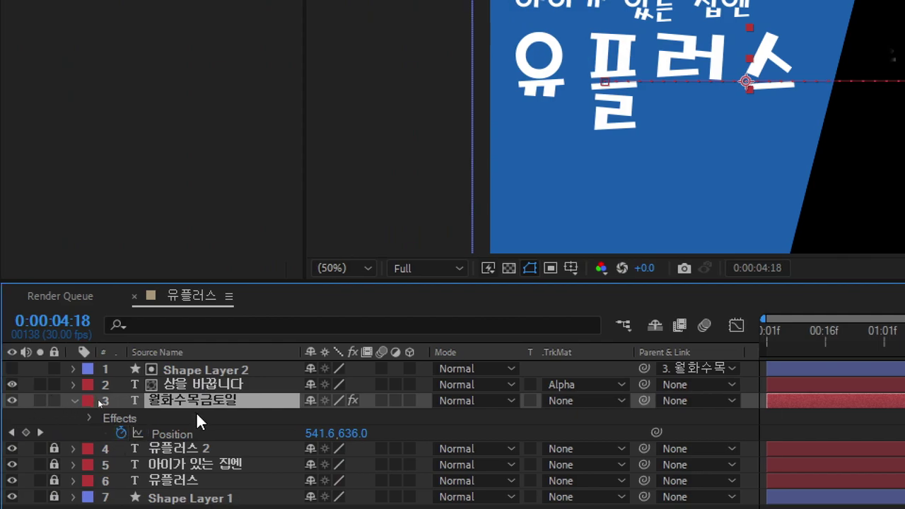
key(u)
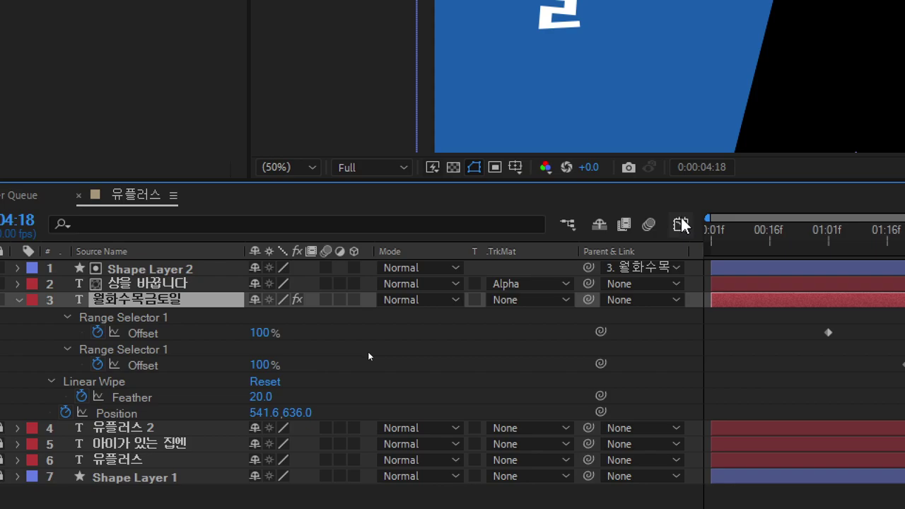
Display 월화수목금토일's Position curve in the Graph Editor and open the graph type options.
click(681, 226)
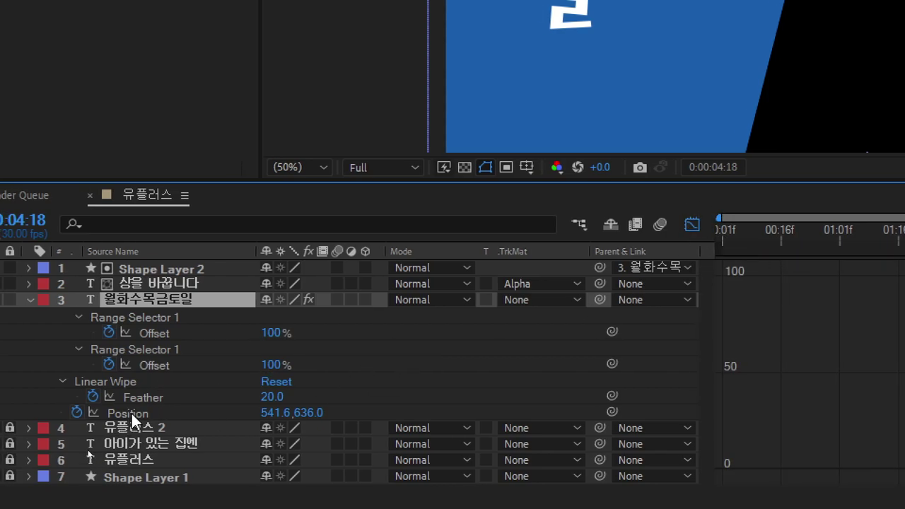
click(117, 413)
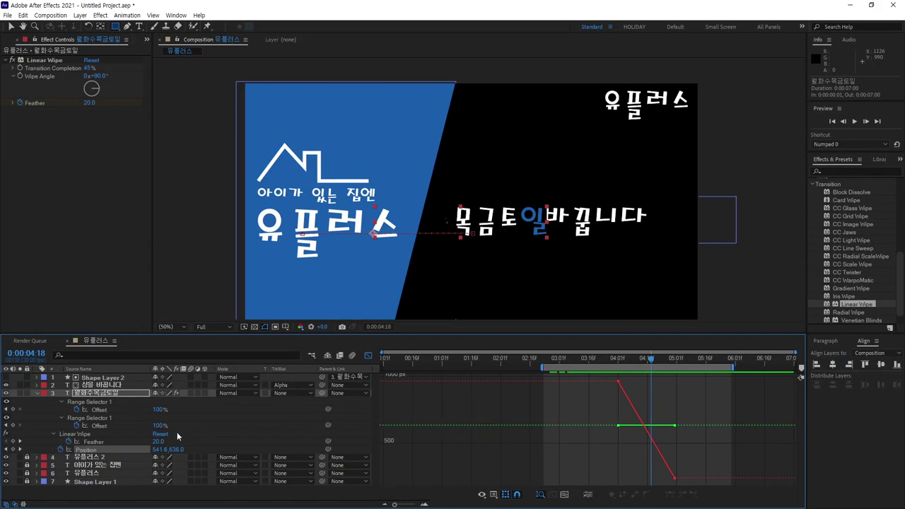
click(92, 450)
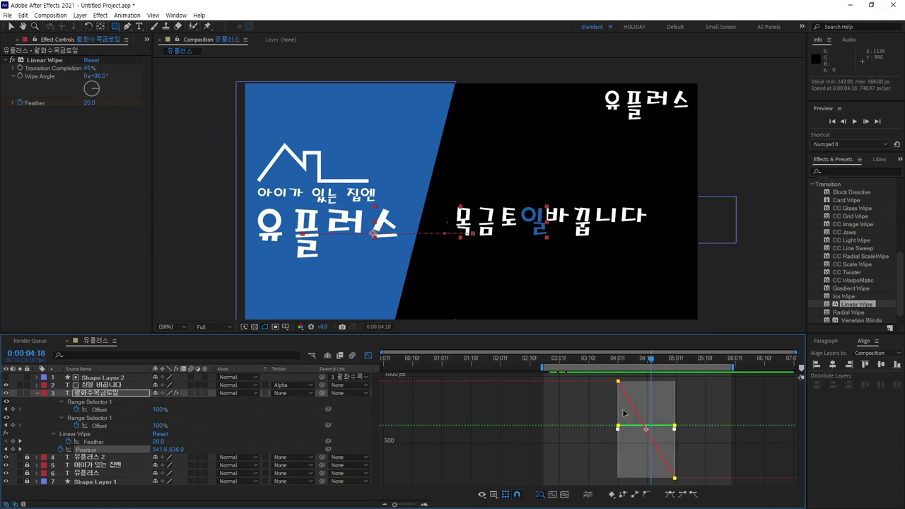
click(517, 458)
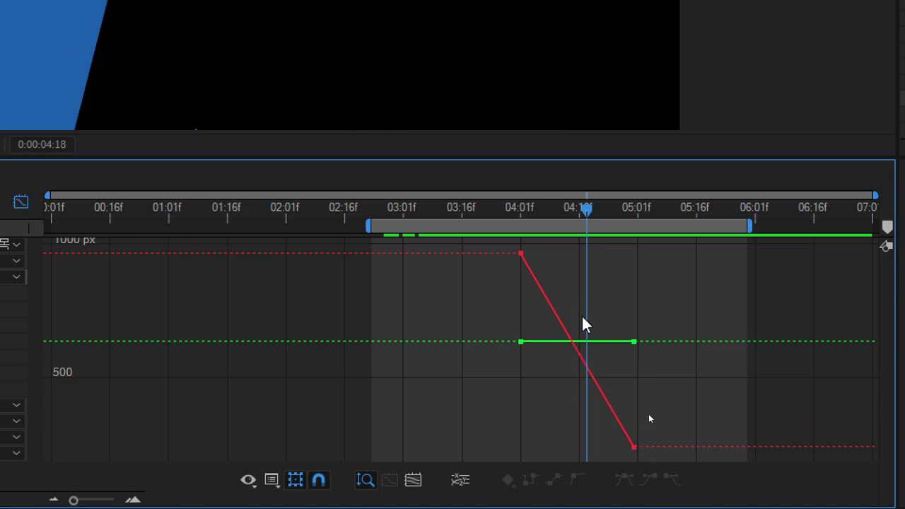
mouse_move(574, 346)
click(273, 483)
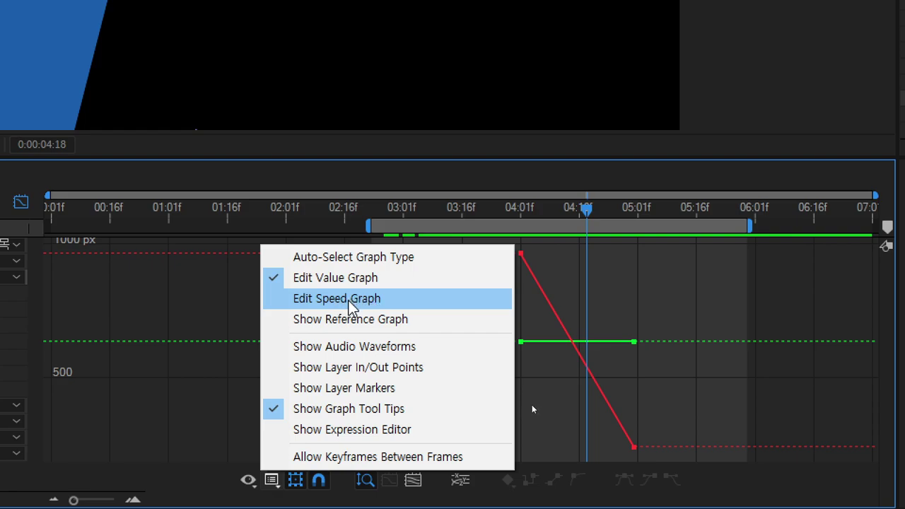
Switch to the speed graph and bring up Keyframe Velocity for the 04:01 Position keyframe.
click(351, 300)
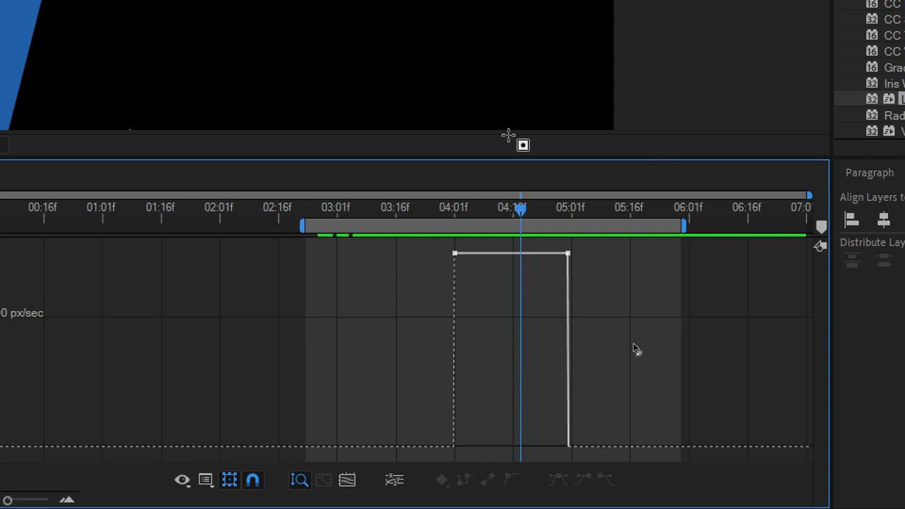
mouse_move(455, 254)
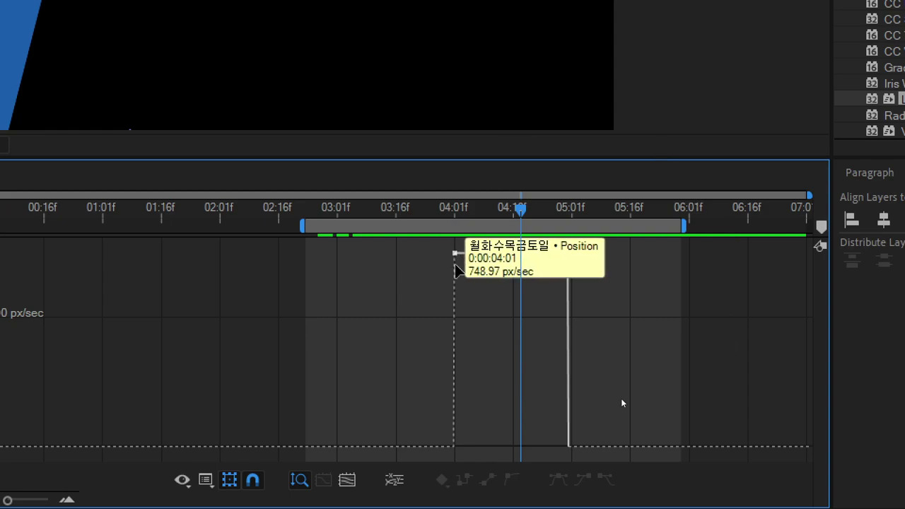
click(457, 255)
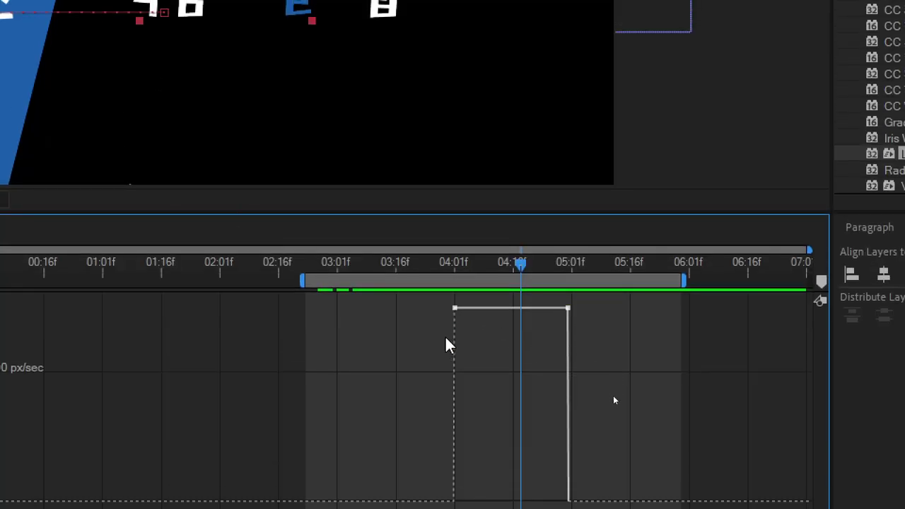
mouse_move(445, 336)
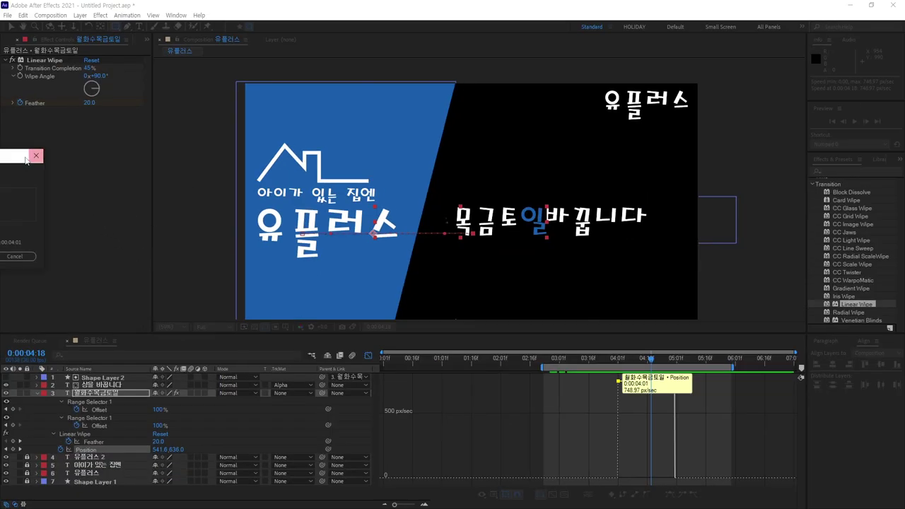
mouse_move(15, 156)
mouse_down()
mouse_move(737, 253)
mouse_move(774, 243)
mouse_up()
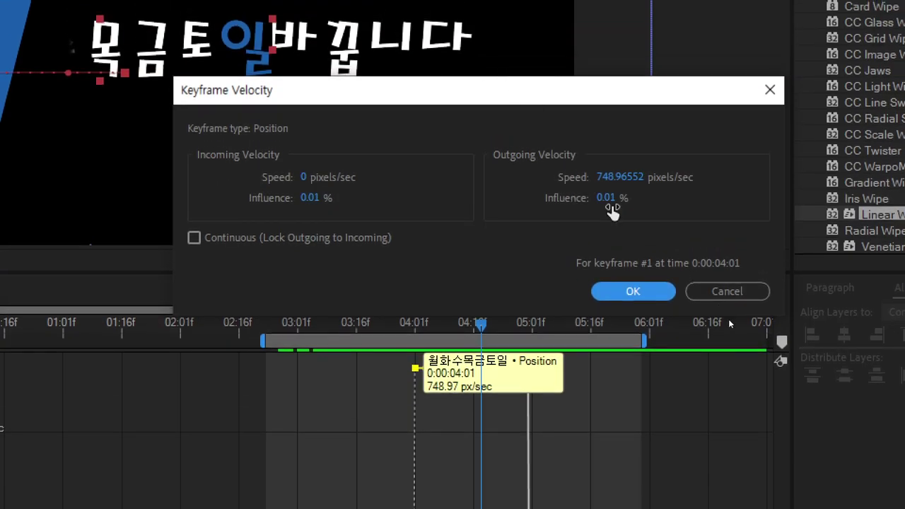
Accept the 04:01 keyframe's 748.97 px/sec velocity unchanged.
click(640, 295)
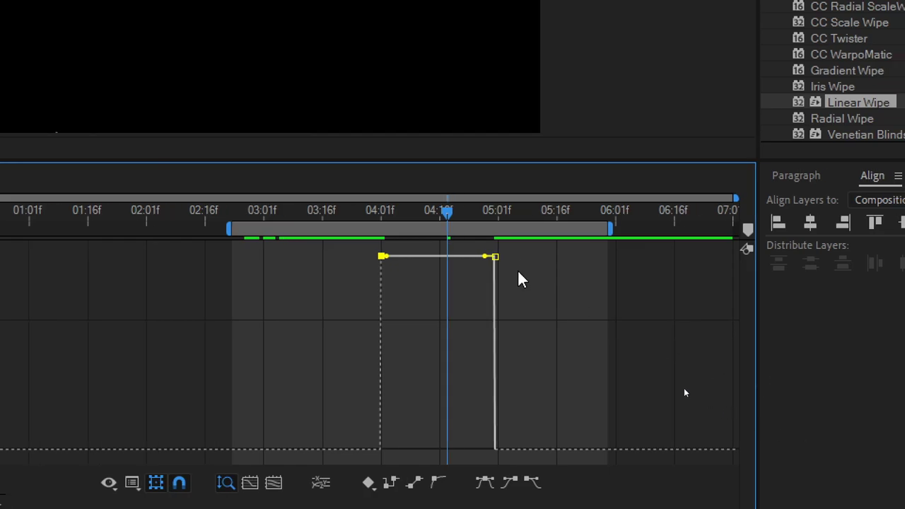
Ease in the 05:00 Position keyframe with incoming speed 0 and influence 50%.
mouse_move(498, 262)
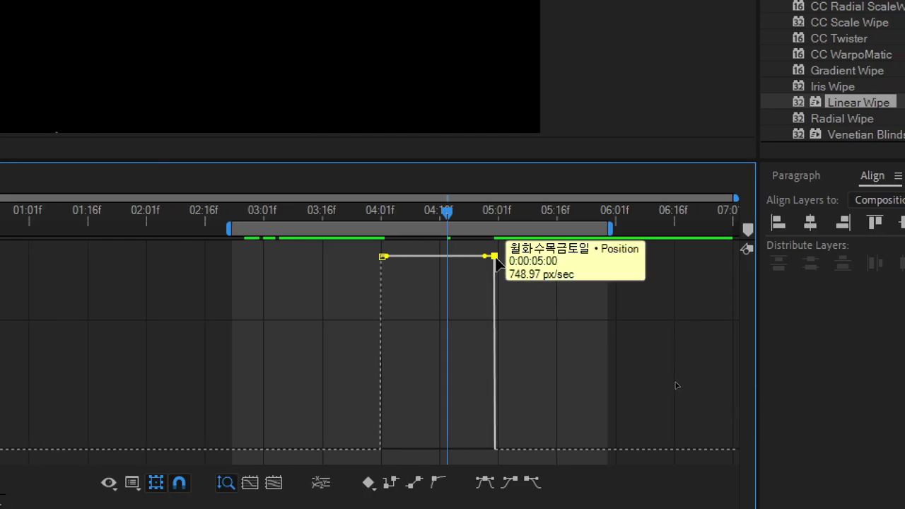
click(495, 256)
double_click(495, 256)
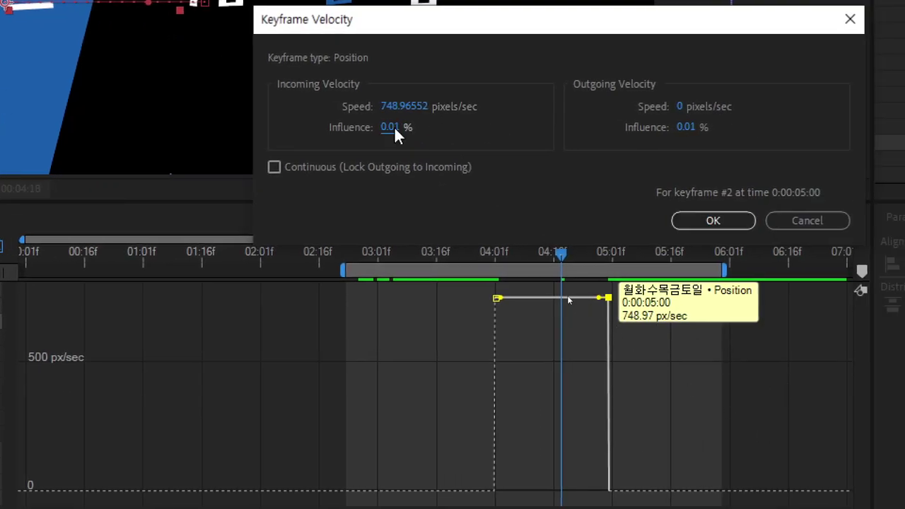
click(390, 127)
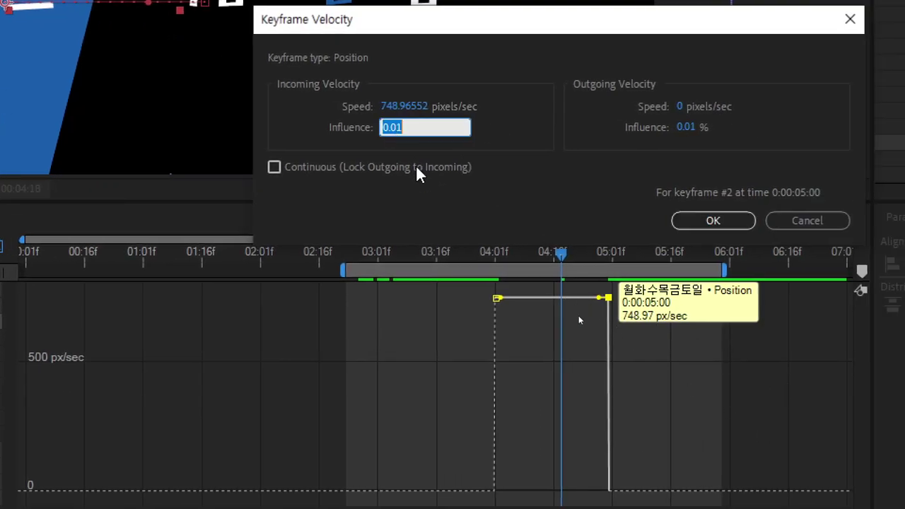
text(50)
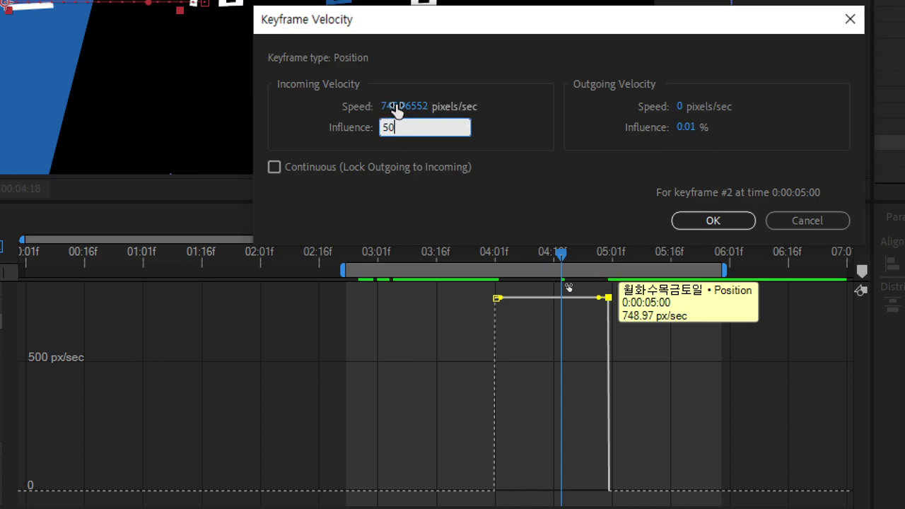
click(398, 106)
text(0)
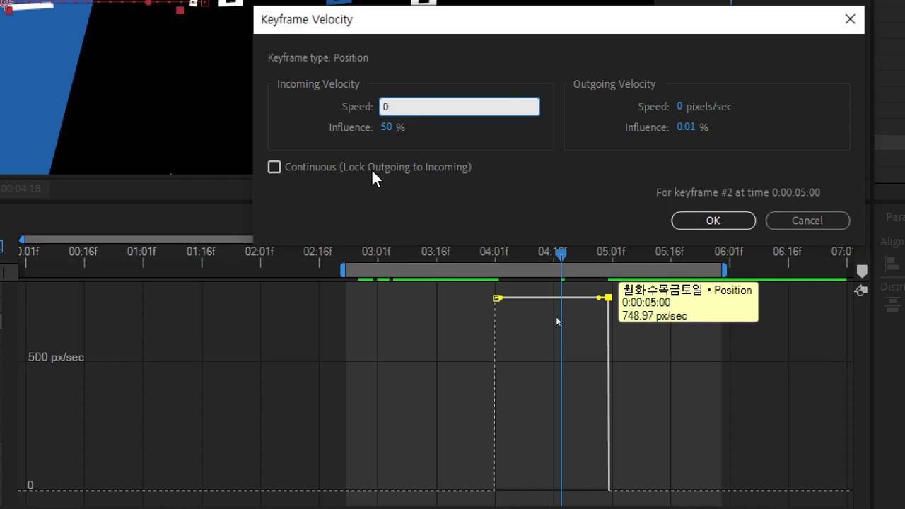
click(503, 217)
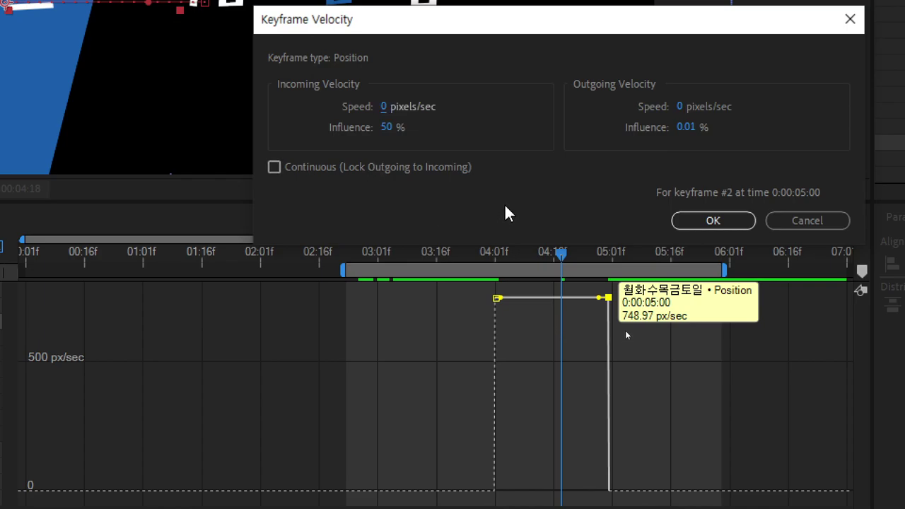
click(729, 224)
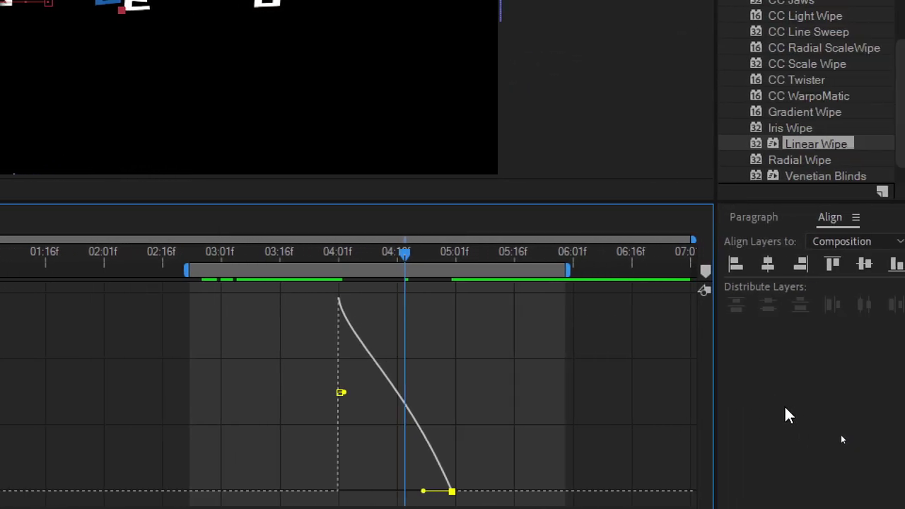
click(787, 404)
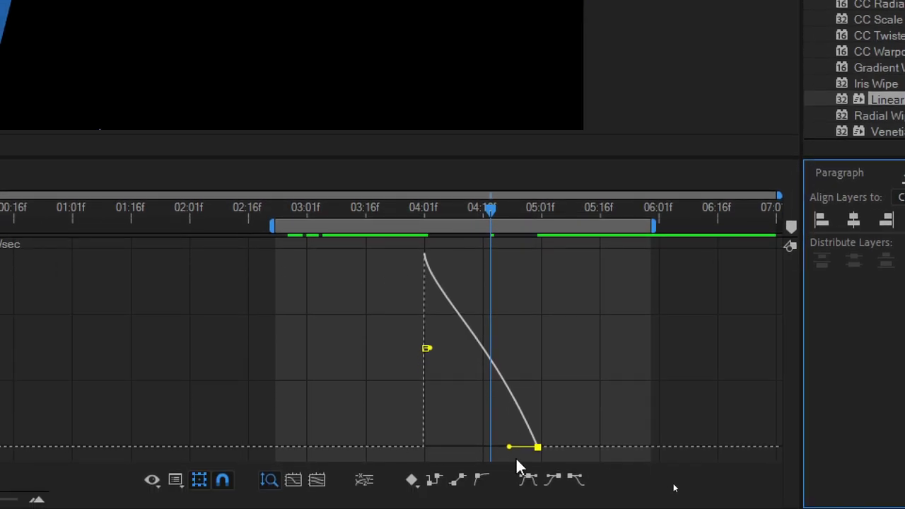
Raise the 05:00 keyframe's incoming influence to 60%.
double_click(537, 449)
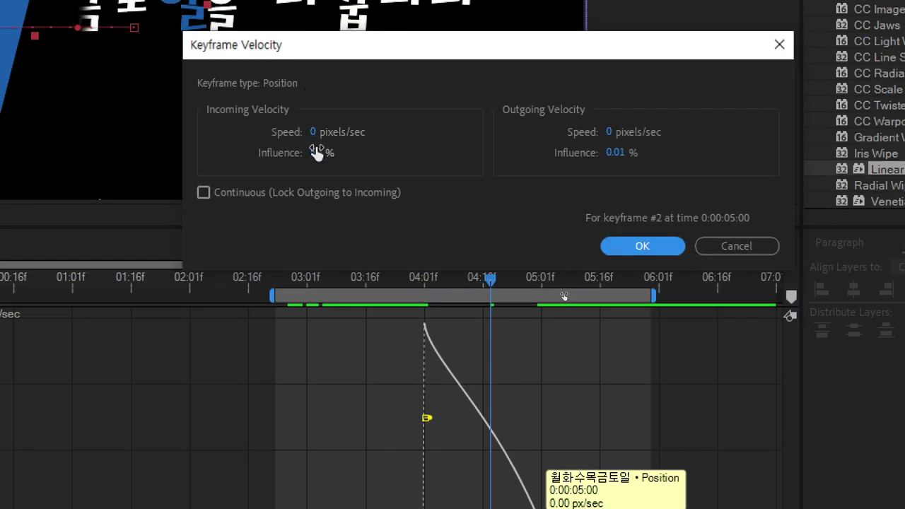
click(316, 153)
text(60)
key(Return)
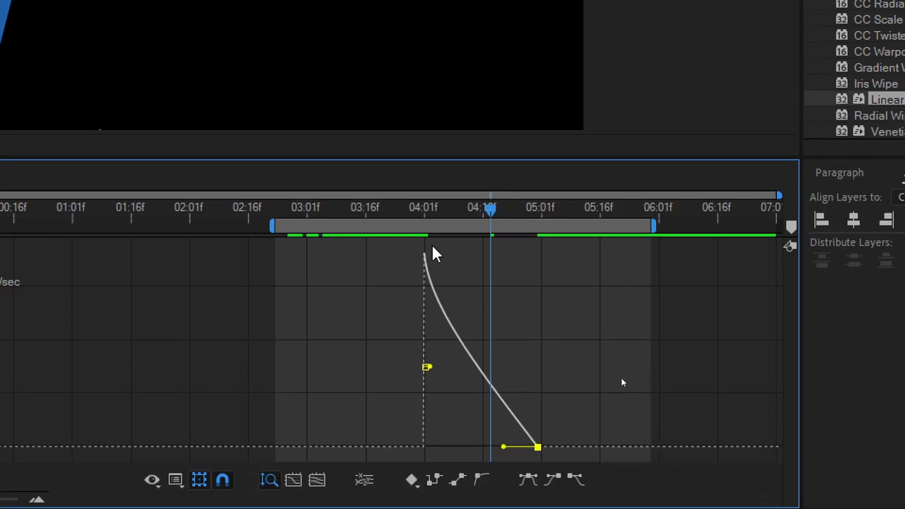
mouse_move(447, 322)
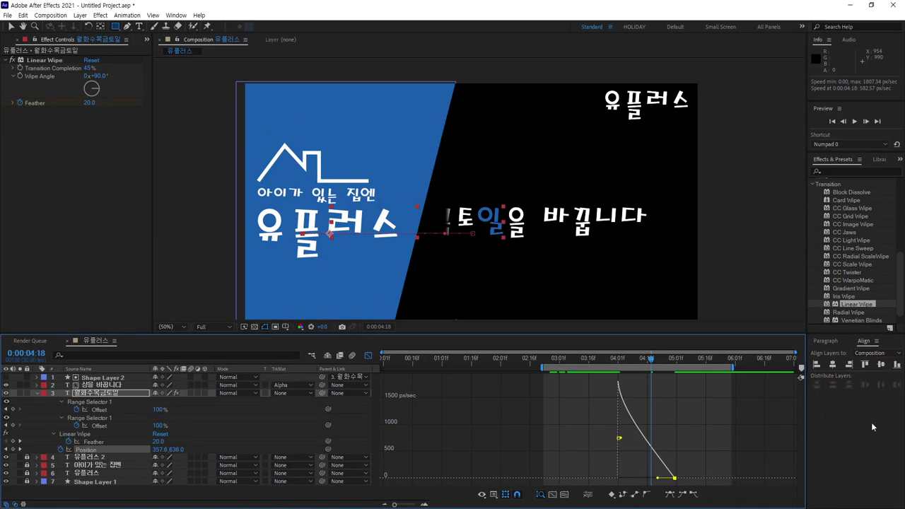
Preview the eased animation up to 0:00:05:26, then bring a Chrome new tab over the project.
key(space)
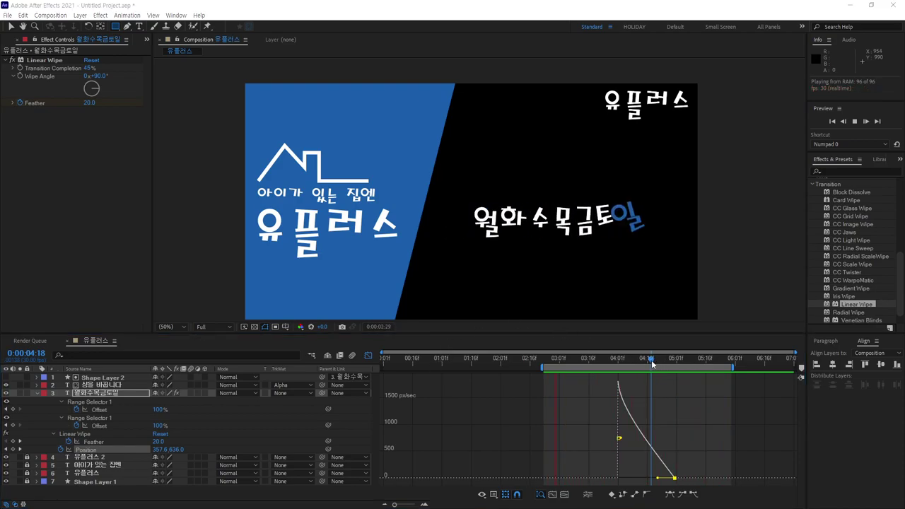
mouse_move(648, 359)
mouse_down()
mouse_move(671, 359)
mouse_move(711, 396)
mouse_up()
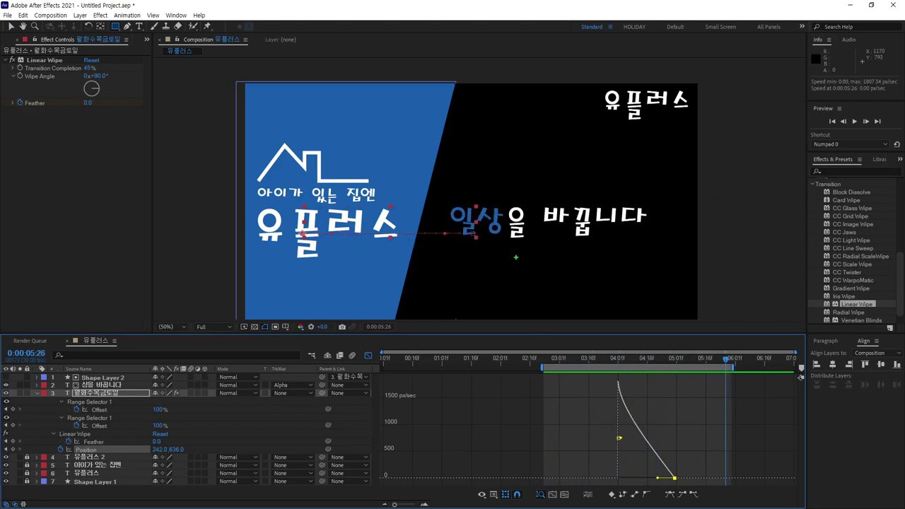
drag(503, 243, 592, 270)
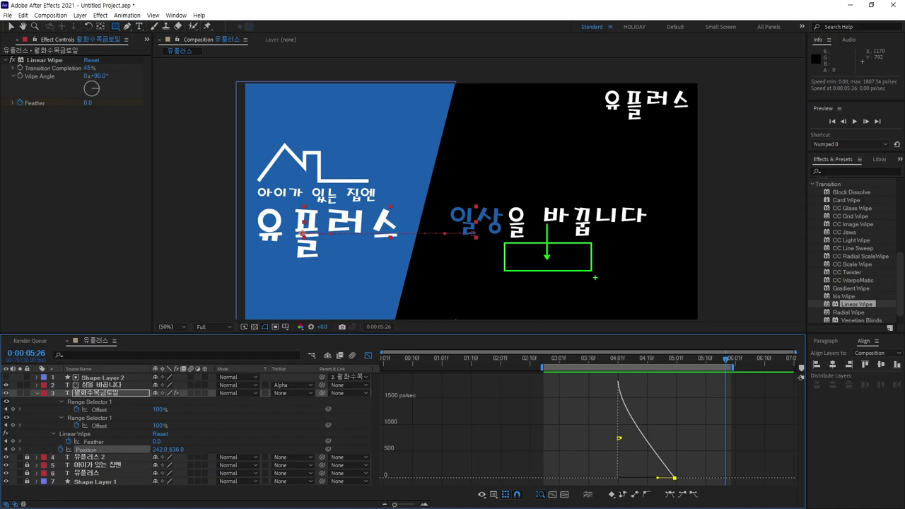
key(ctrl+z)
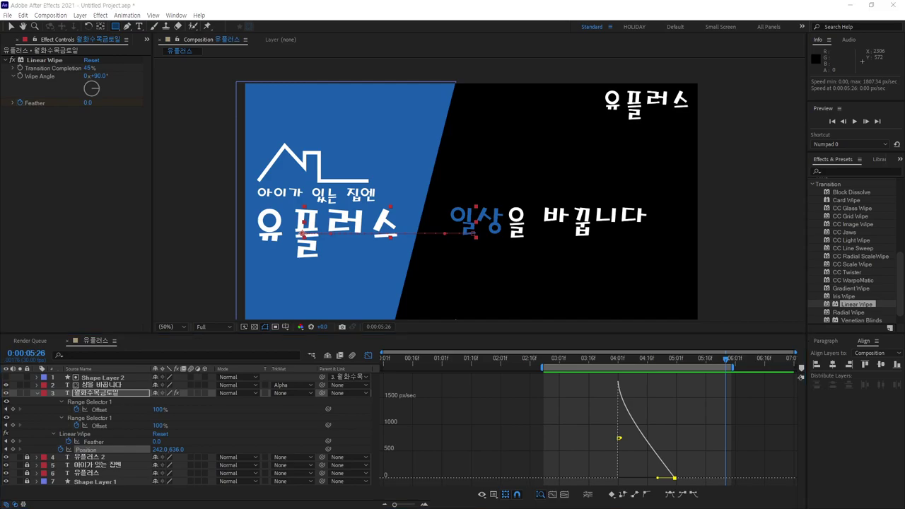
drag(904, 76, 714, 77)
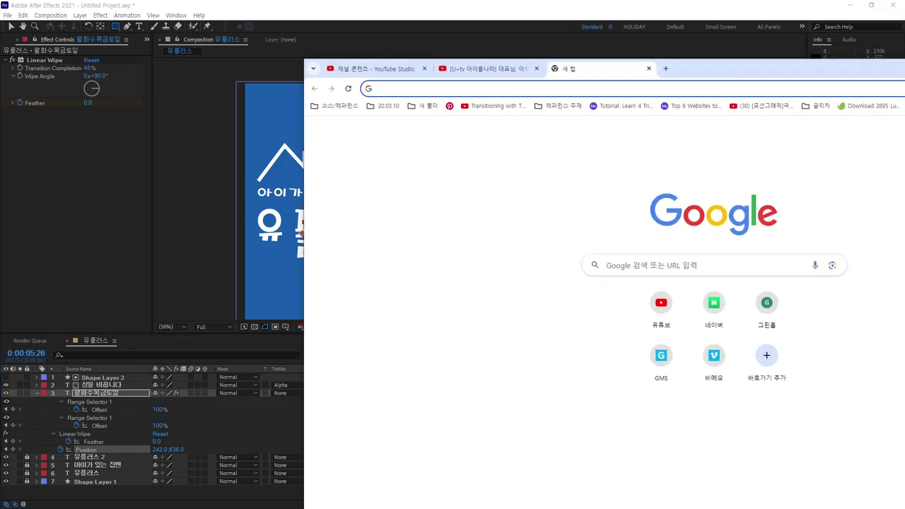
Search Google for 'lg u+ tv logo'.
text(ㅣ혀+)
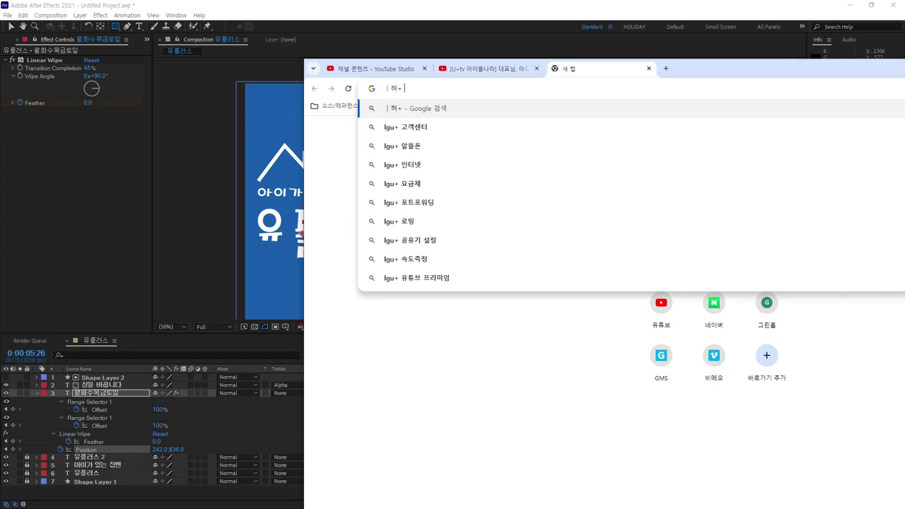
text( ㅣ)
key(BackSpace)
key(BackSpace)
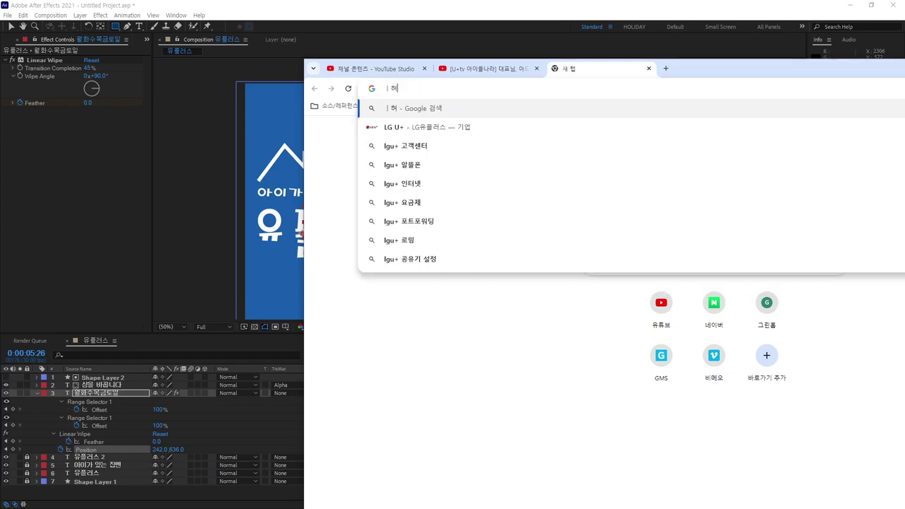
key(BackSpace)
key(BackSpace)
text(lg)
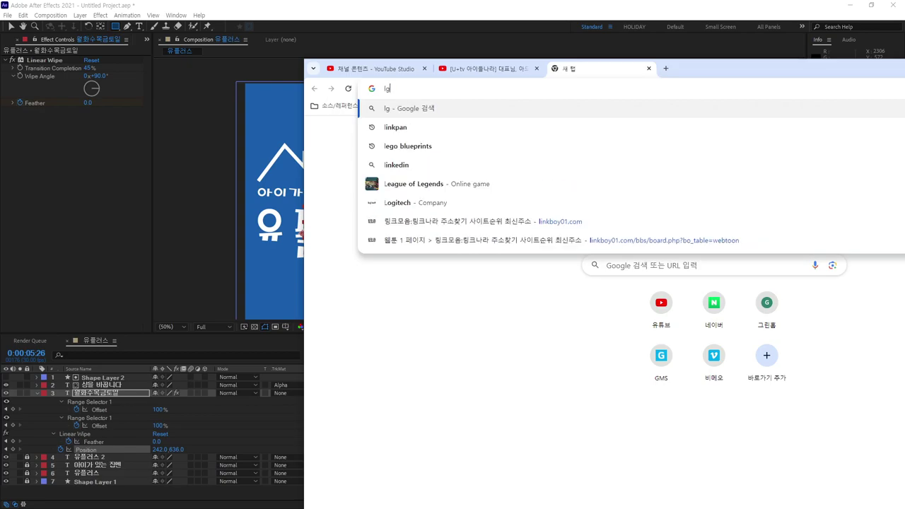
text( u+ t)
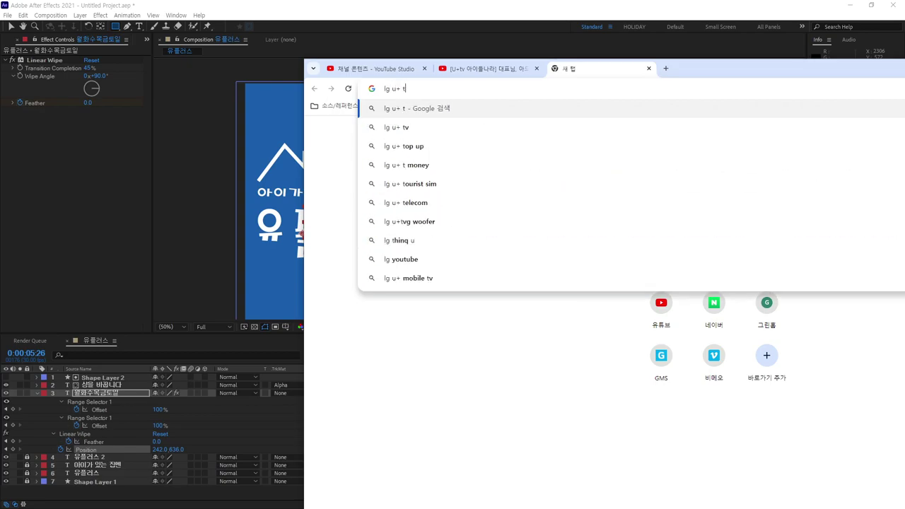
text(v logo)
key(Return)
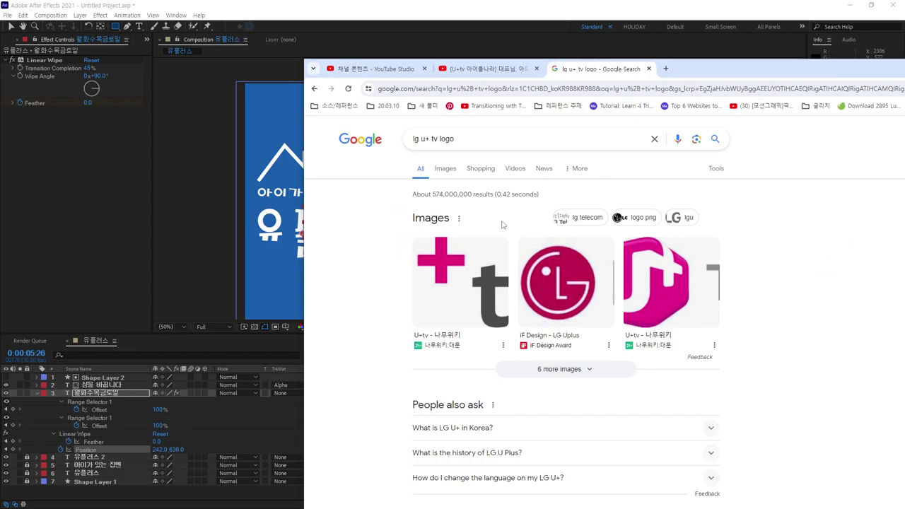
Show image results, preview the iF Design LG U+ logo, and widen the browser window.
click(446, 173)
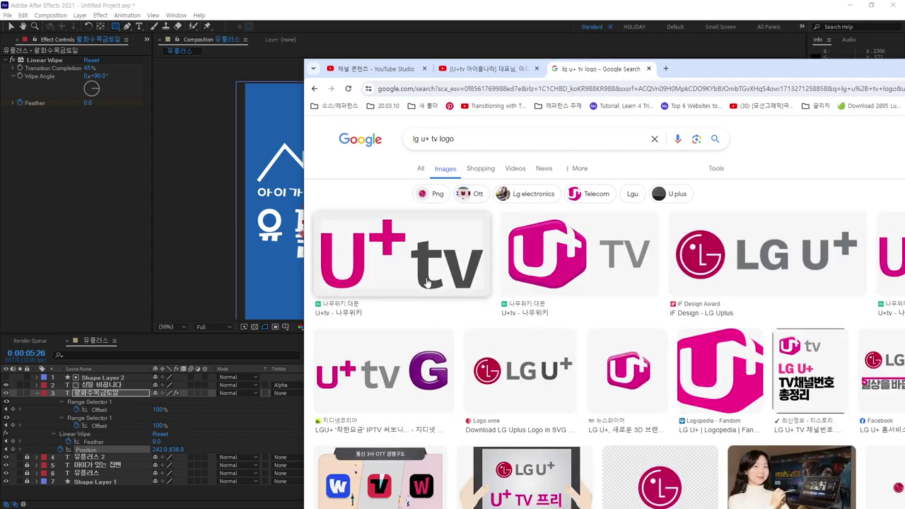
click(752, 244)
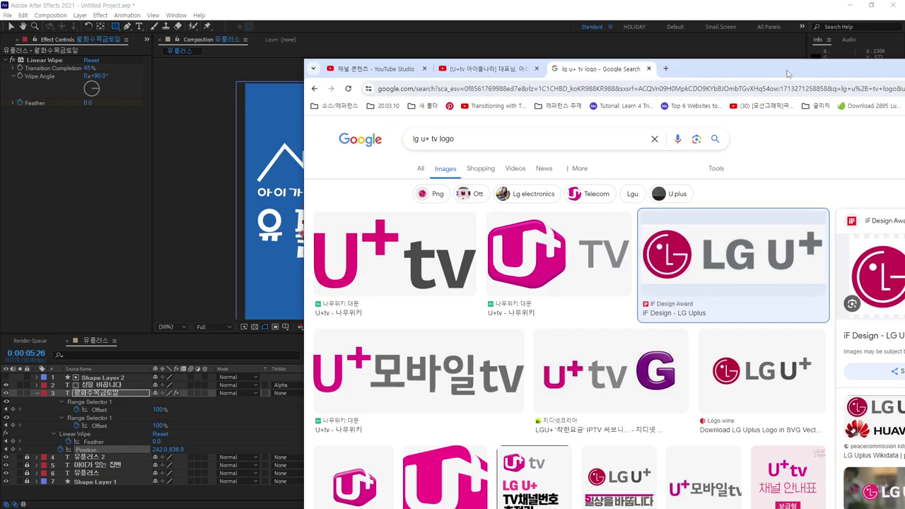
drag(788, 74, 527, 67)
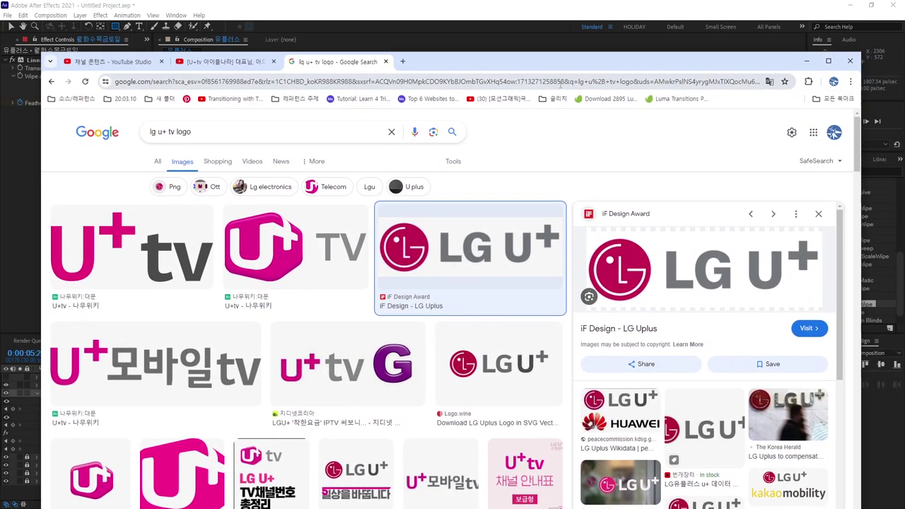
Preview the Logo.wine LG U+ logo and choose to save the image.
click(529, 375)
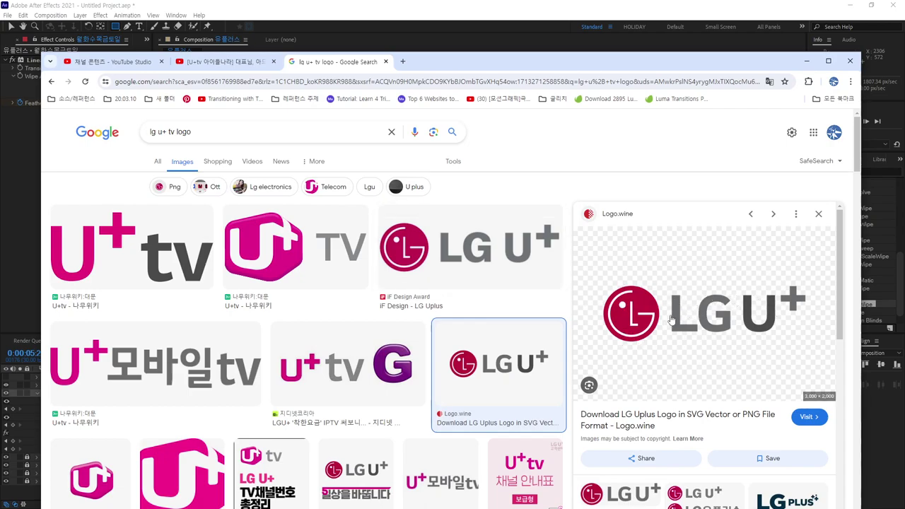
right_click(719, 303)
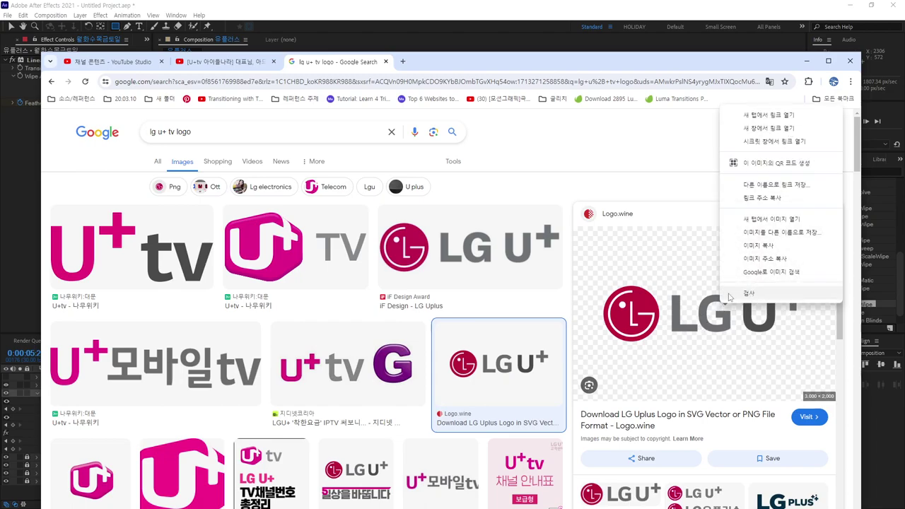
click(782, 232)
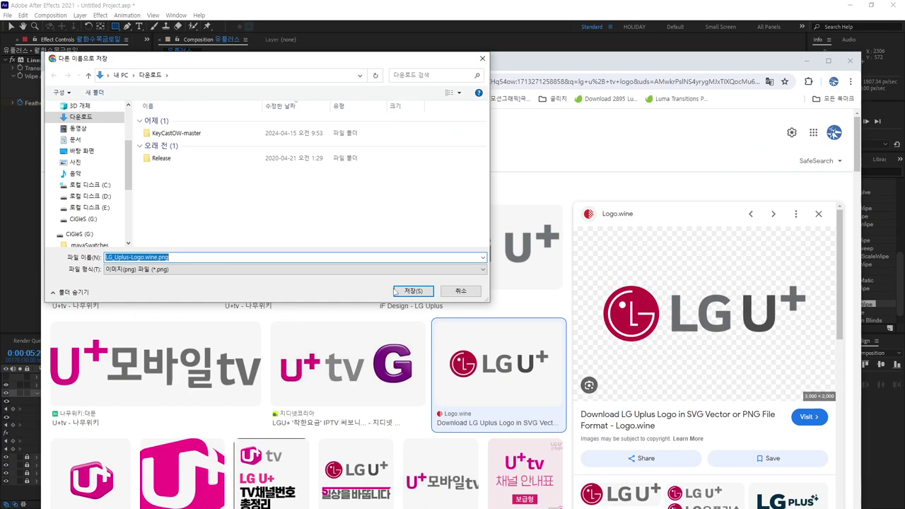
Save it as LG_U+_CI.svg.png in CiGieS (G:) > Source, overwriting the existing file.
click(83, 218)
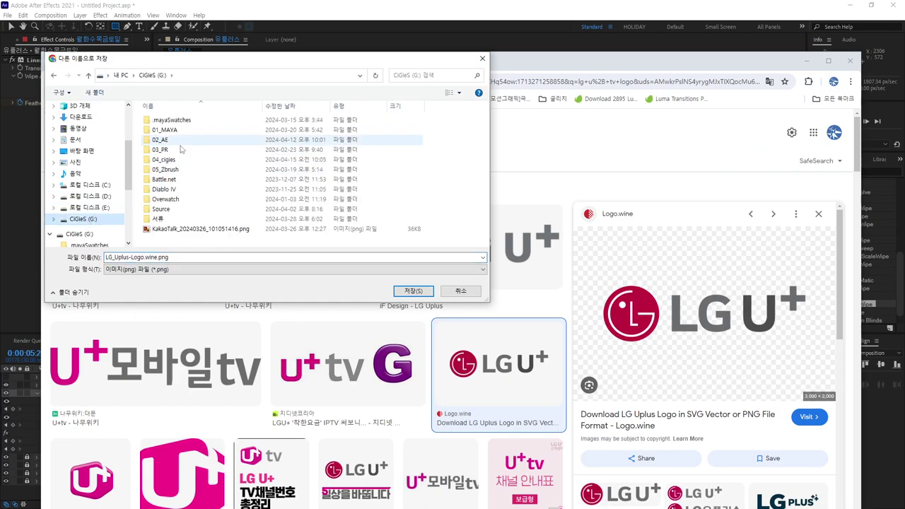
double_click(182, 212)
drag(487, 148, 488, 218)
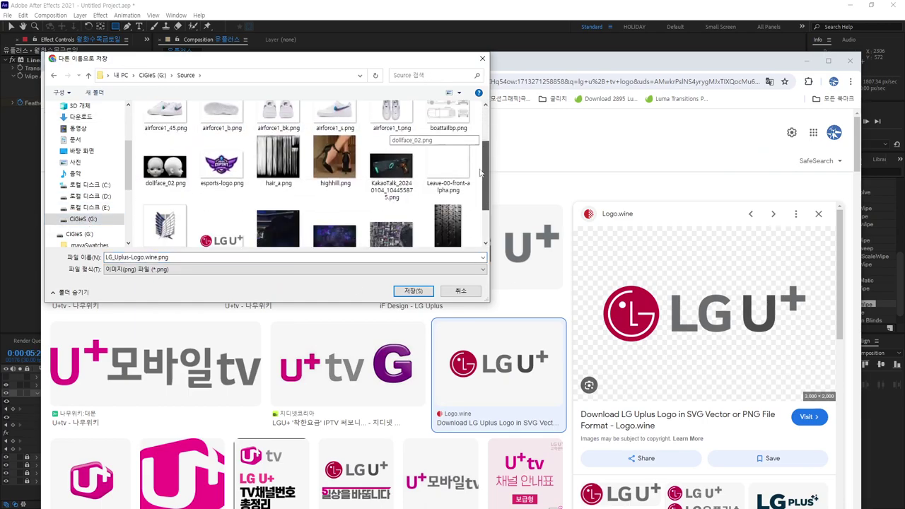
scroll(424, 216, up, 1)
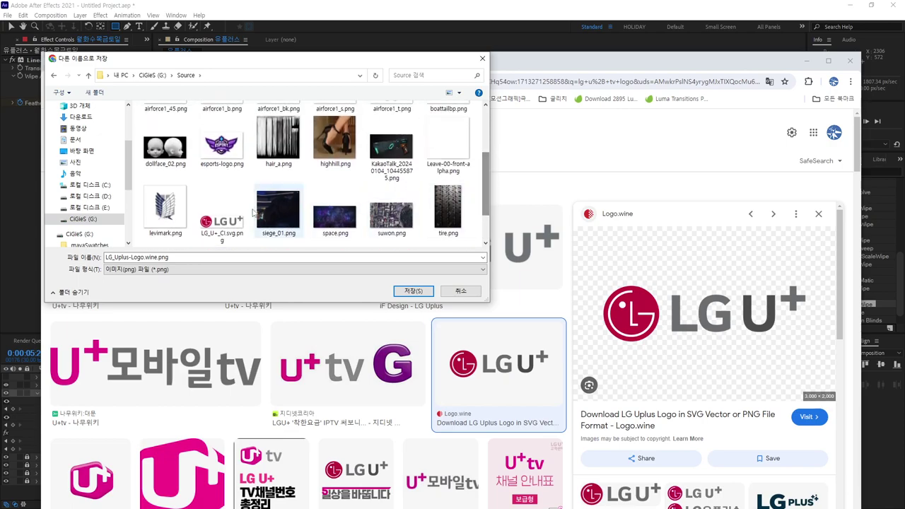
click(223, 231)
double_click(222, 228)
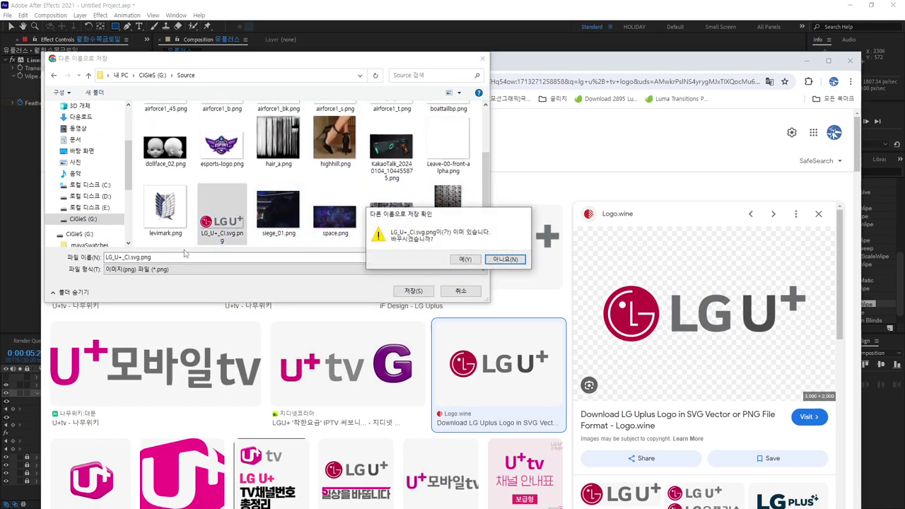
click(466, 259)
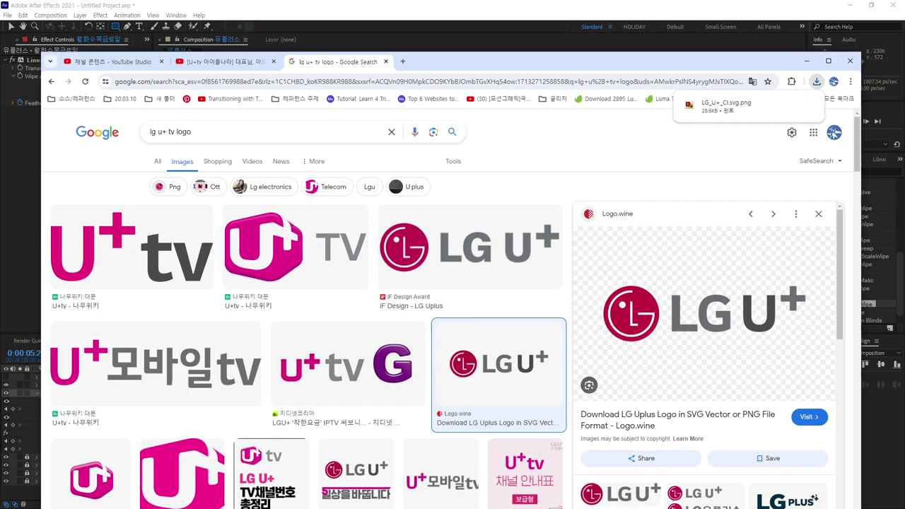
click(28, 71)
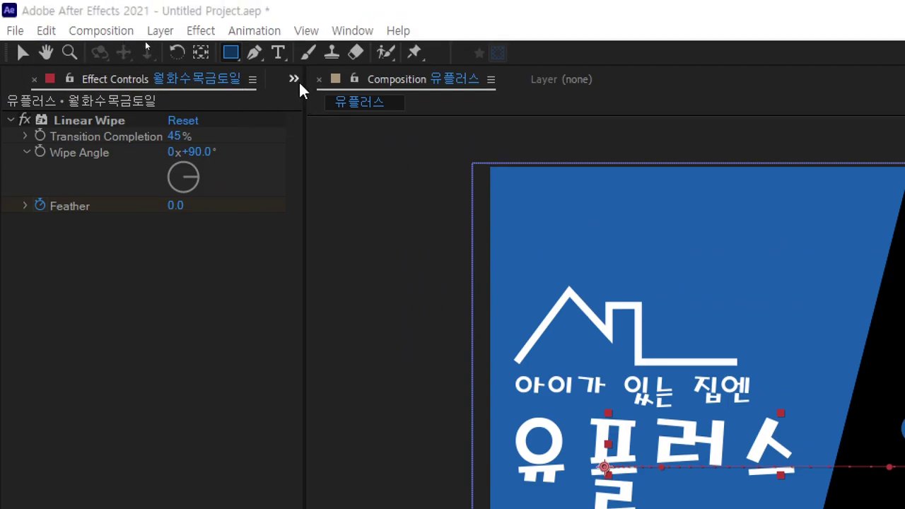
Bring up the Project panel, deselect the 유플러스 composition, and open Import File with Ctrl+I.
click(293, 78)
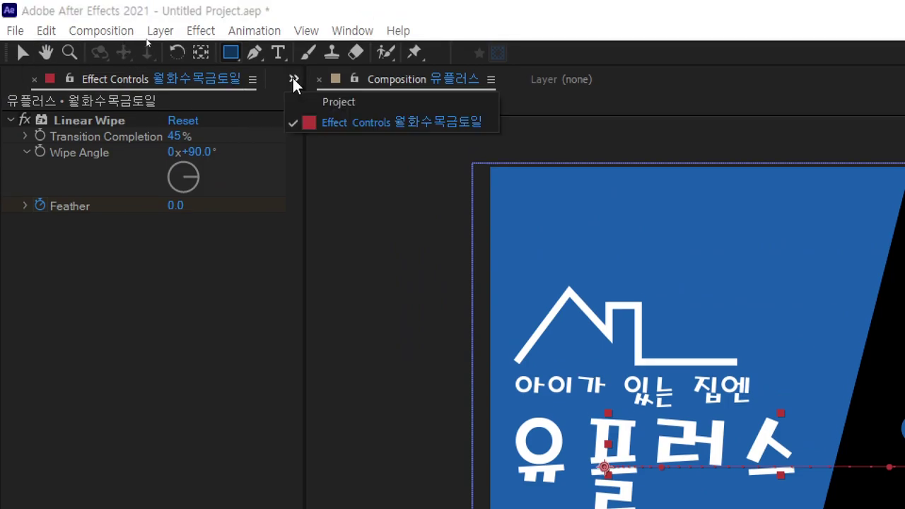
click(343, 100)
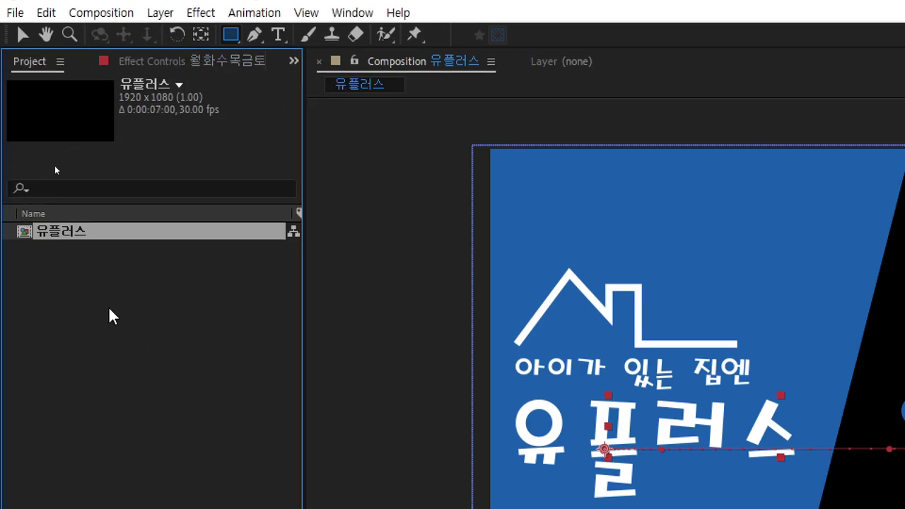
drag(109, 315, 185, 300)
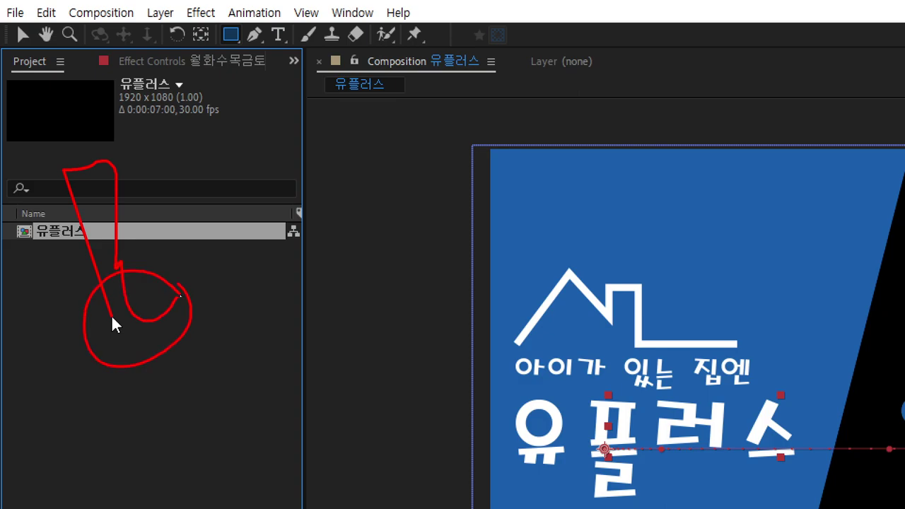
drag(111, 290, 181, 296)
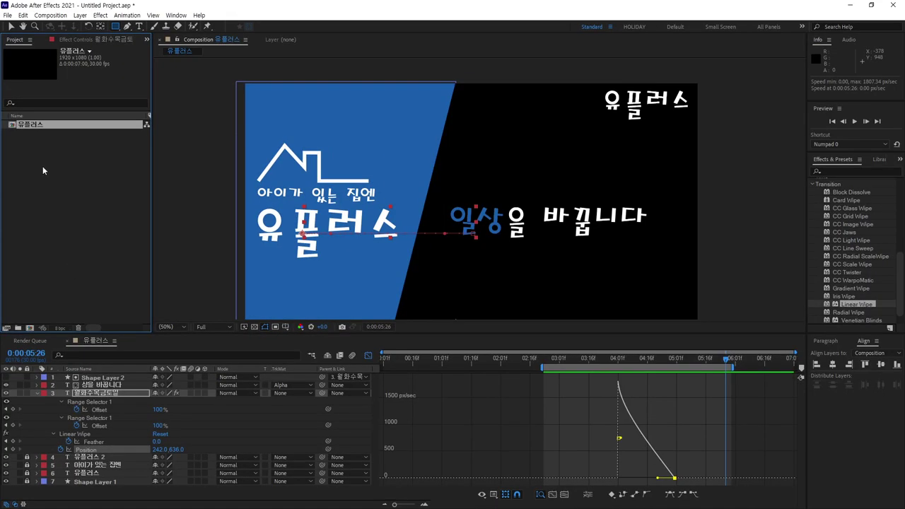
click(57, 173)
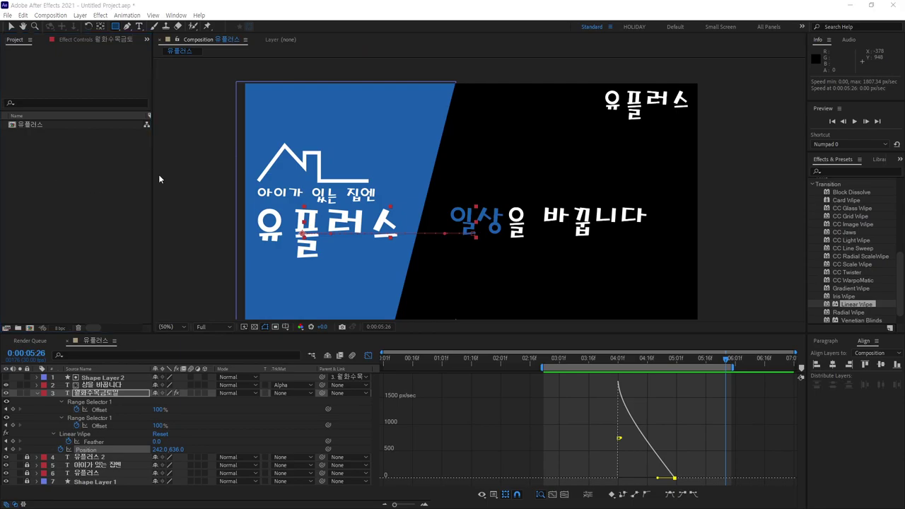
key(ctrl+i)
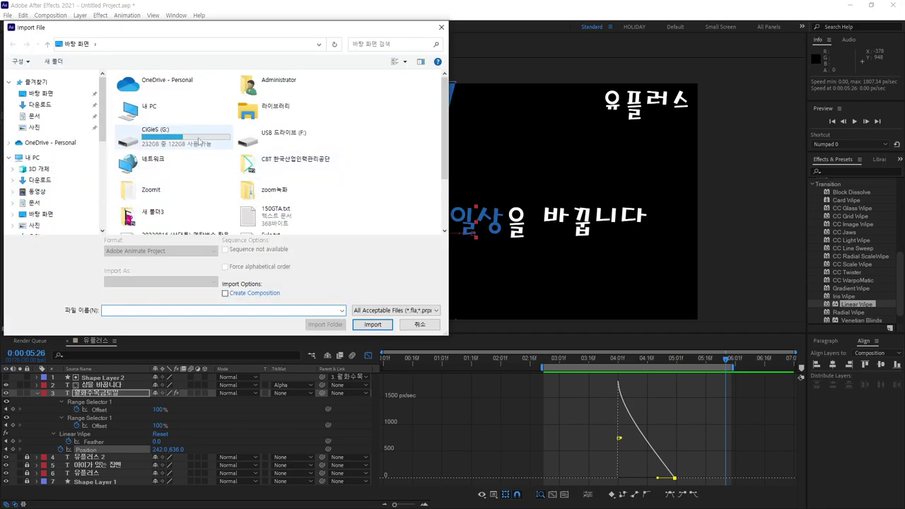
Browse to CiGieS (G:) > Source and pick LG_U+_CI.svg.png for import.
double_click(200, 142)
double_click(205, 181)
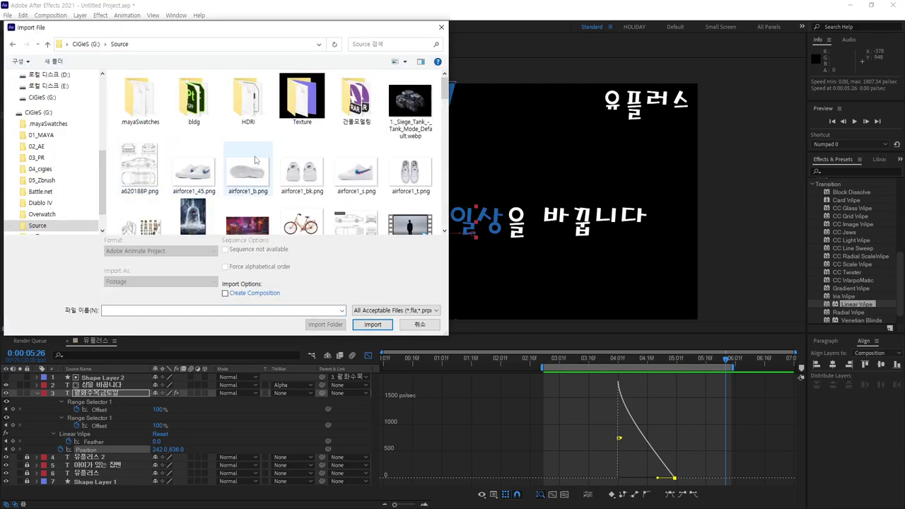
drag(444, 89, 445, 182)
click(369, 172)
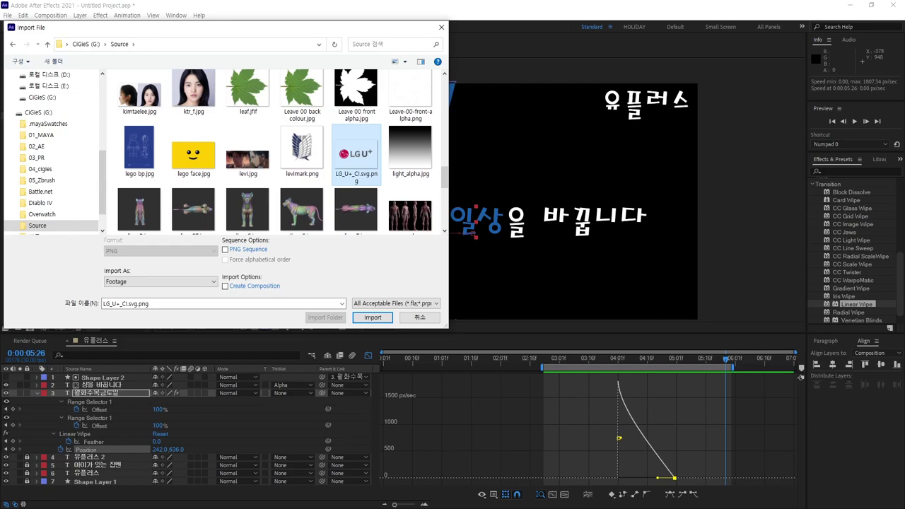
key(Return)
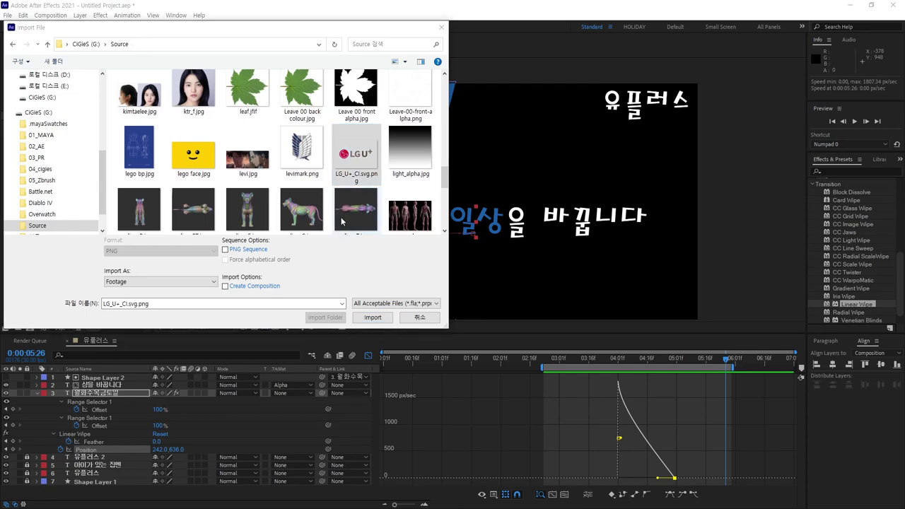
click(375, 319)
Import LG_U+_CI.svg.png and add it to the 유플러스 composition as the top layer.
click(375, 318)
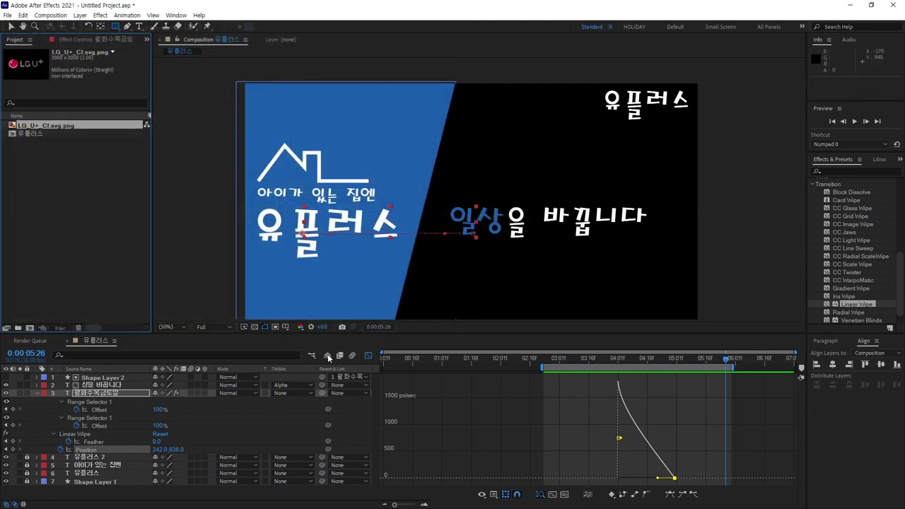
click(88, 160)
click(54, 125)
drag(35, 129, 543, 260)
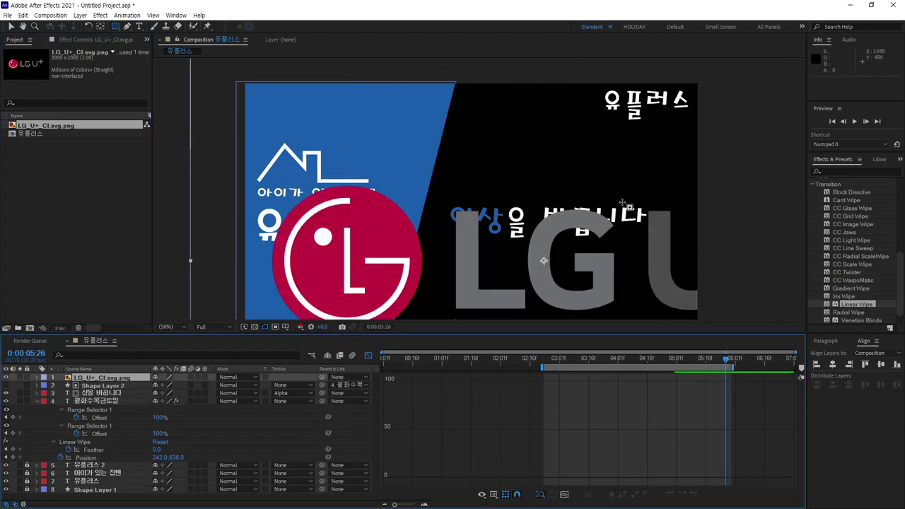
Scale the logo layer to 13% and place it just below 일상을 바꿉니다.
click(109, 381)
key(s)
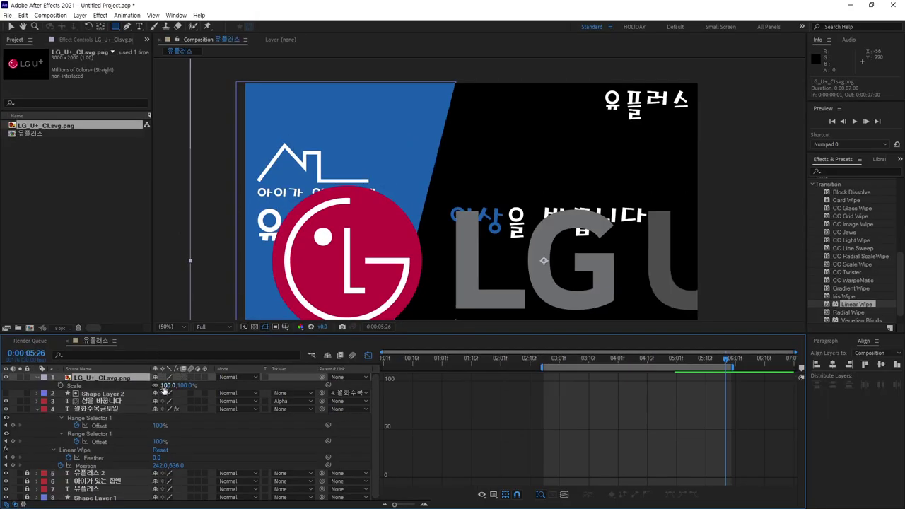
mouse_move(168, 387)
mouse_down()
mouse_move(131, 389)
mouse_move(505, 269)
mouse_up()
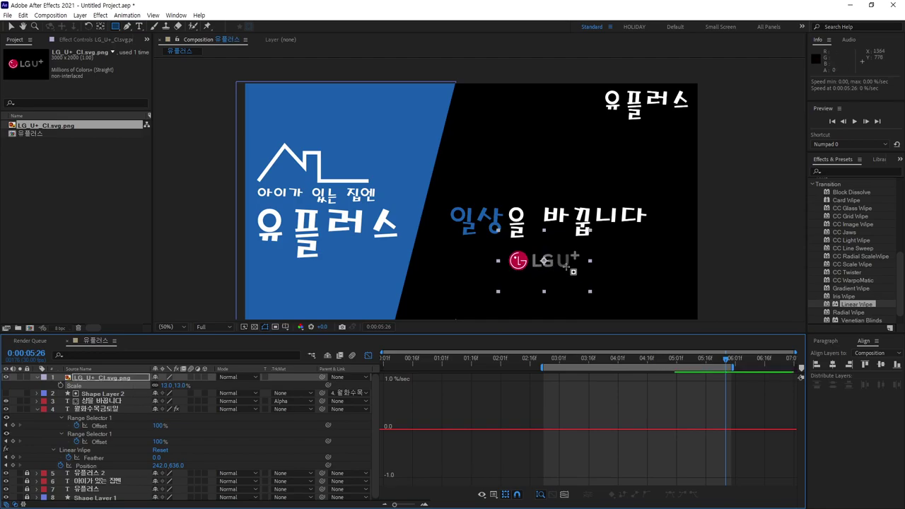
key(v)
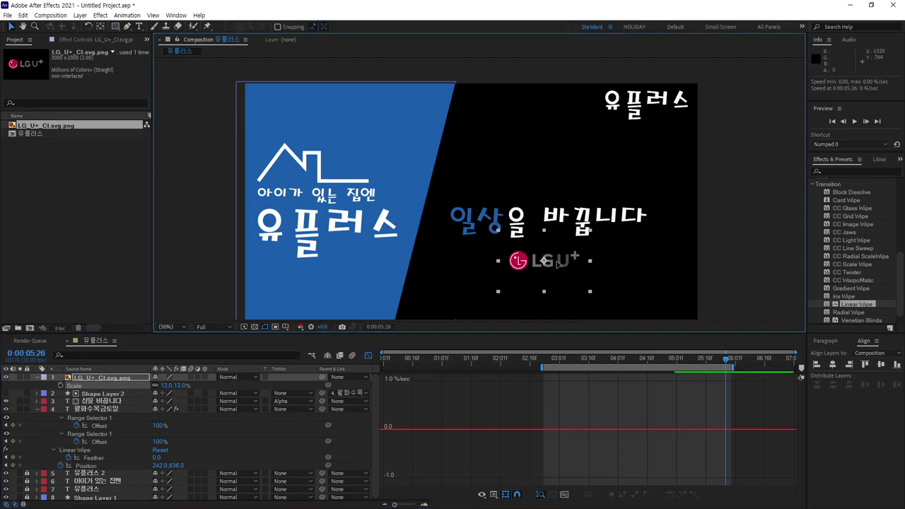
drag(554, 268, 566, 259)
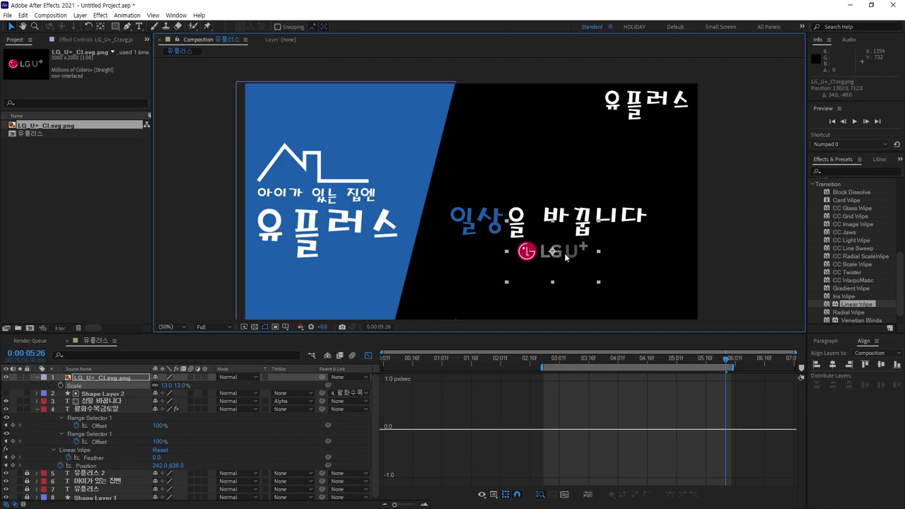
click(741, 273)
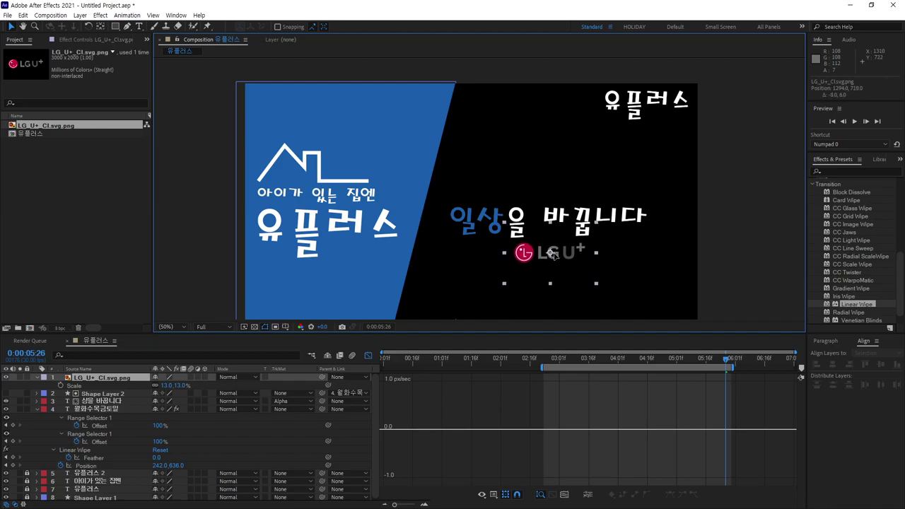
drag(557, 253, 558, 260)
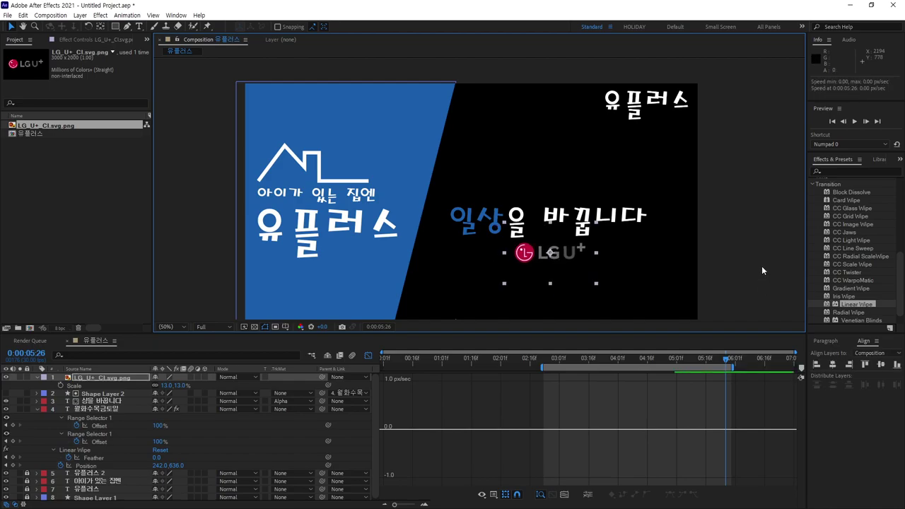
click(758, 290)
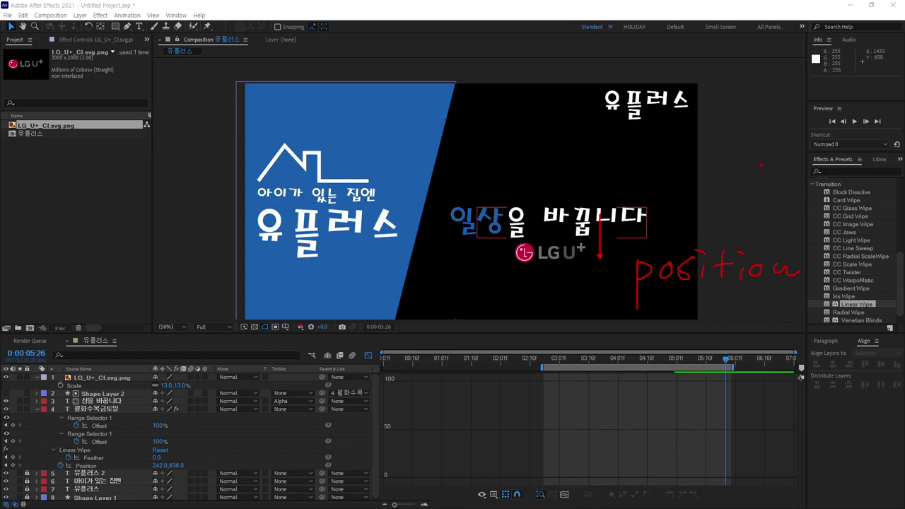
Show the logo layer's Position (1294.0, 718.0) and move the time to 0:00:05:00.
key(Escape)
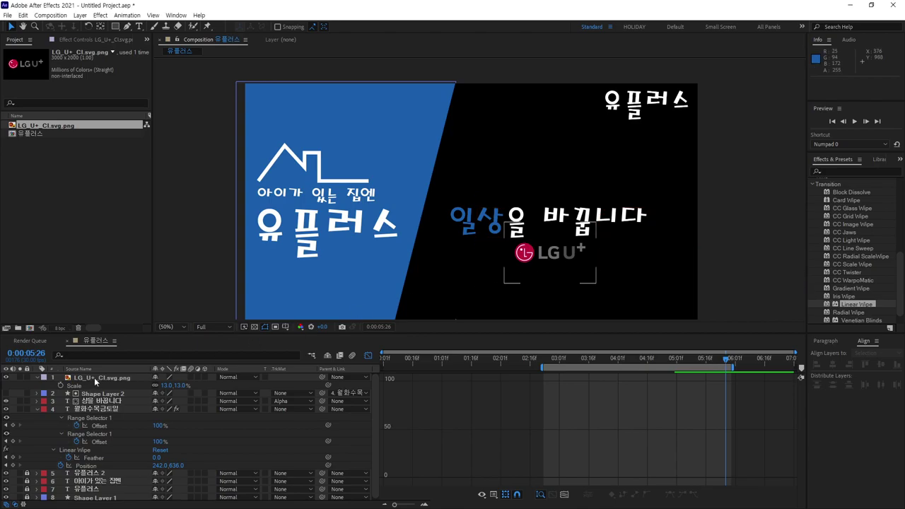
click(94, 378)
key(p)
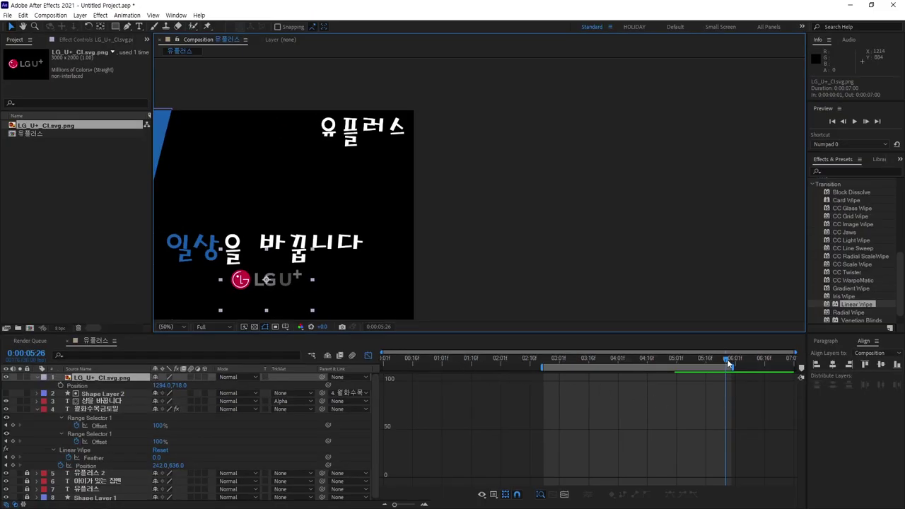
drag(729, 363, 674, 374)
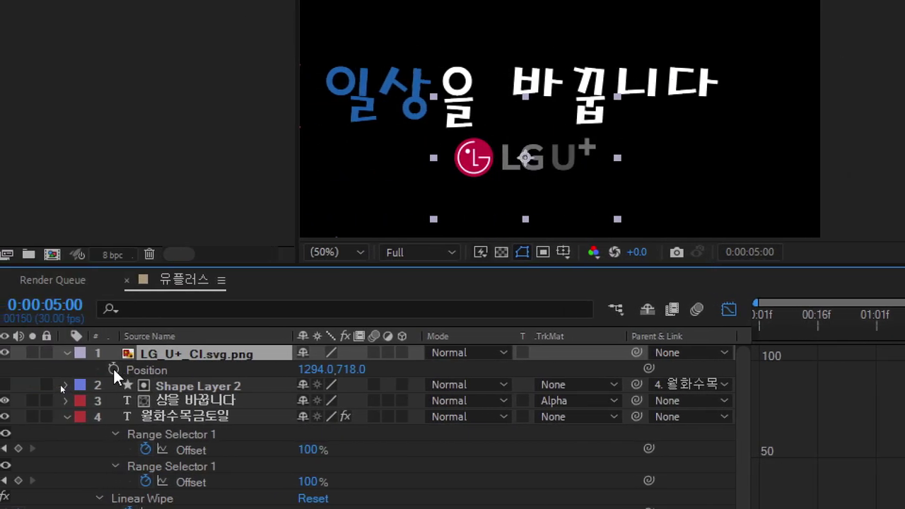
Set a Position keyframe at 0:00:05:00, then go back to 0:00:04:14.
click(114, 368)
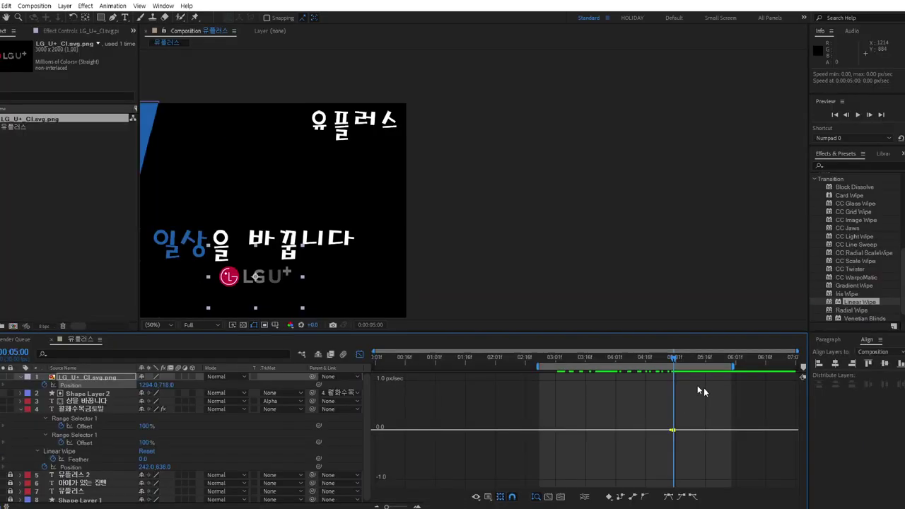
drag(673, 359, 644, 362)
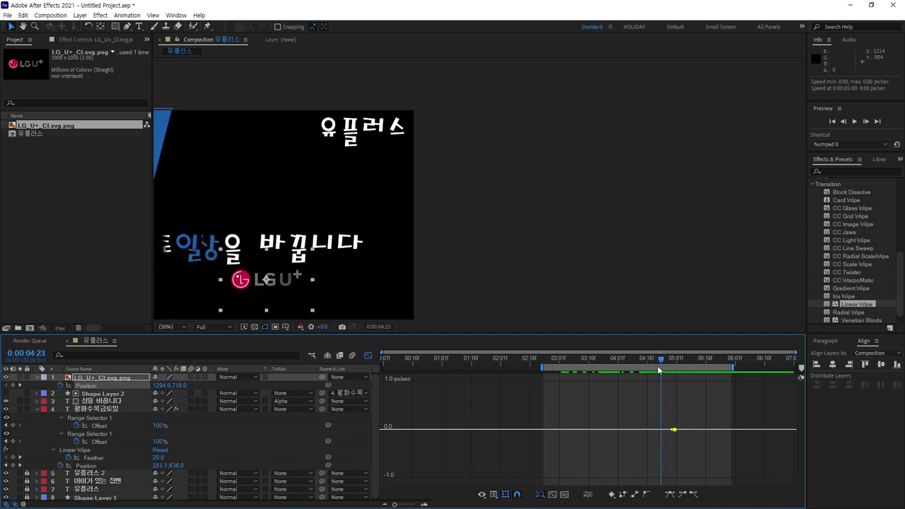
drag(644, 367, 642, 370)
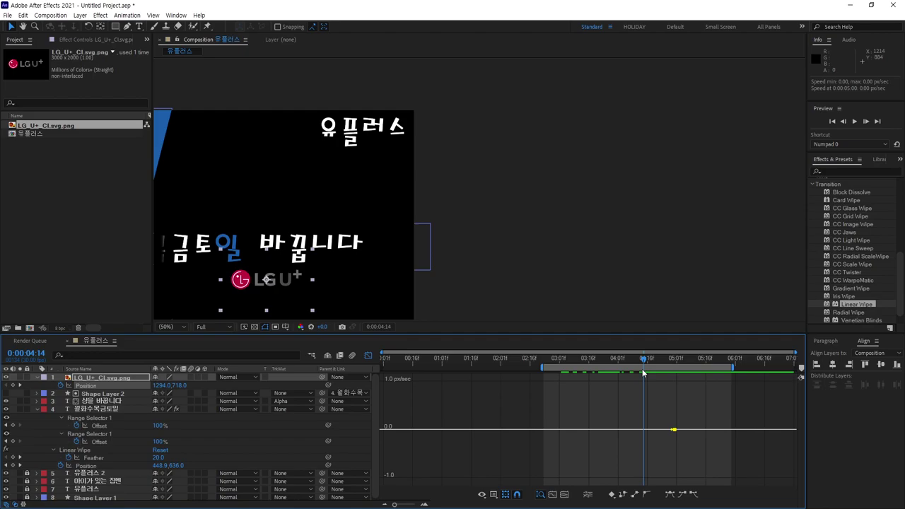
click(641, 359)
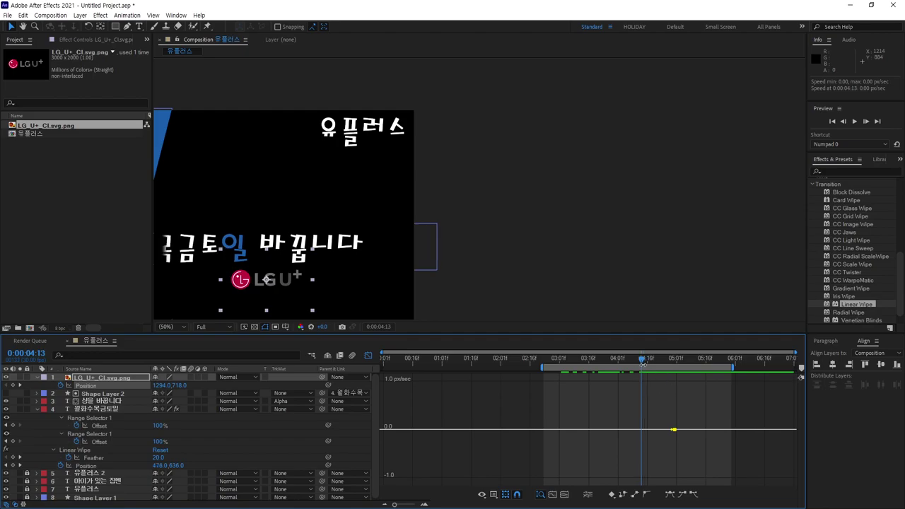
click(644, 359)
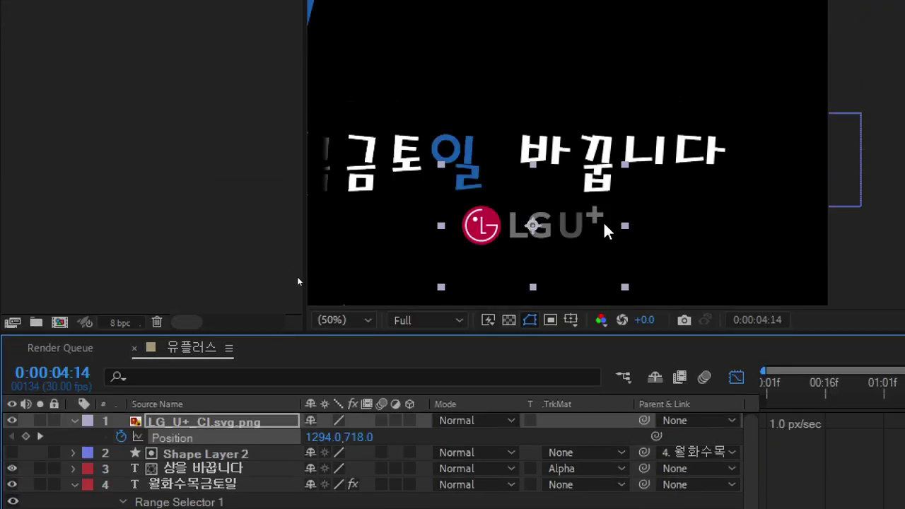
Raise the logo into the text line at 1294, 600 and preview the motion.
drag(577, 234, 575, 177)
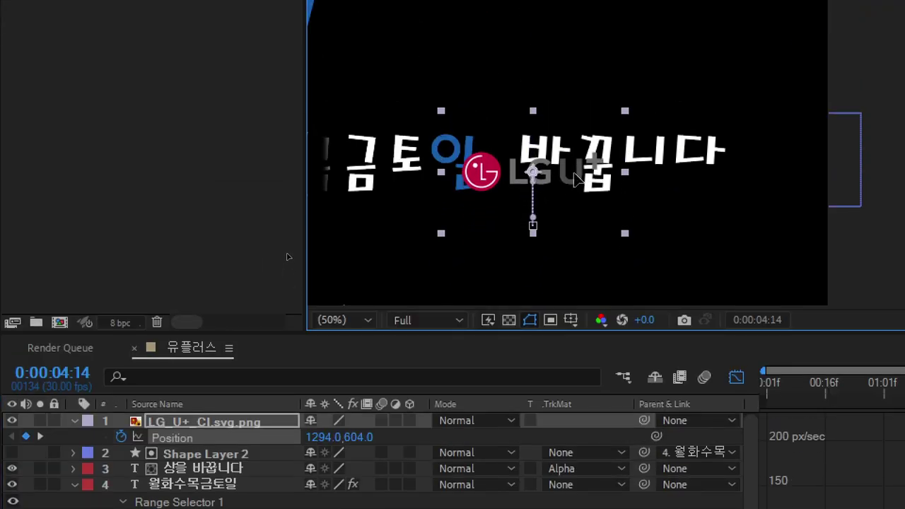
key(Up)
key(Up)
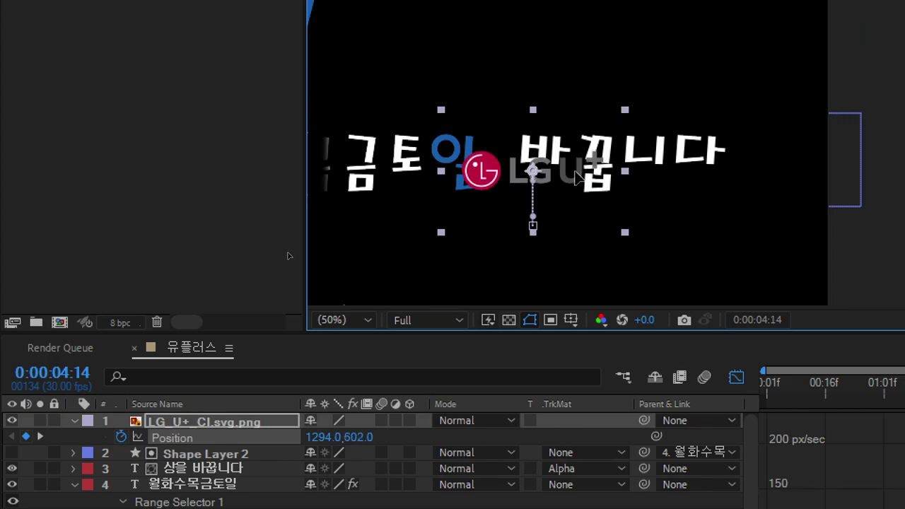
key(Up)
key(Up)
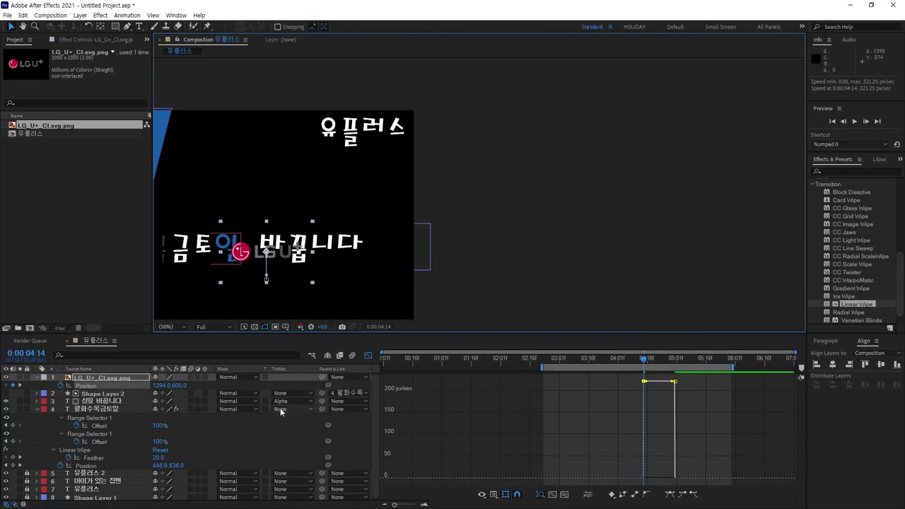
key(space)
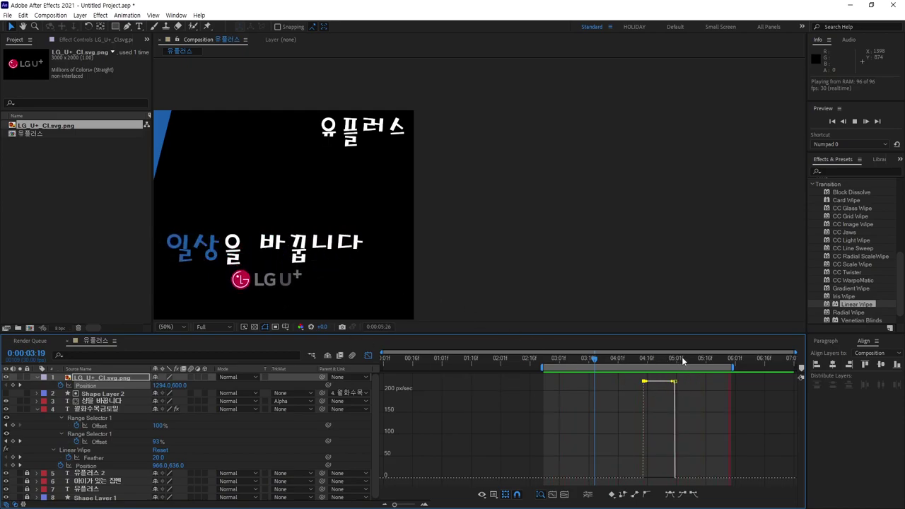
Give the 0:00:05:00 Position keyframe 0 px/sec incoming speed and 60% influence, then preview.
click(659, 359)
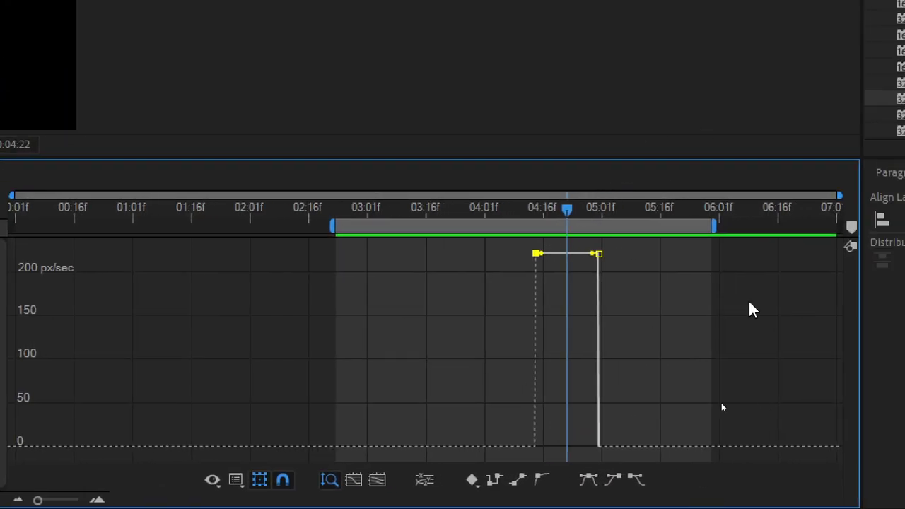
double_click(537, 254)
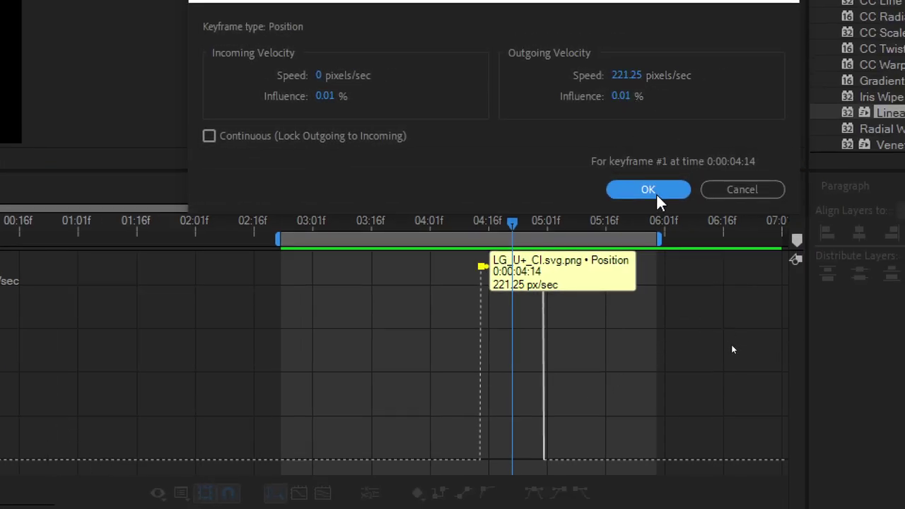
click(649, 190)
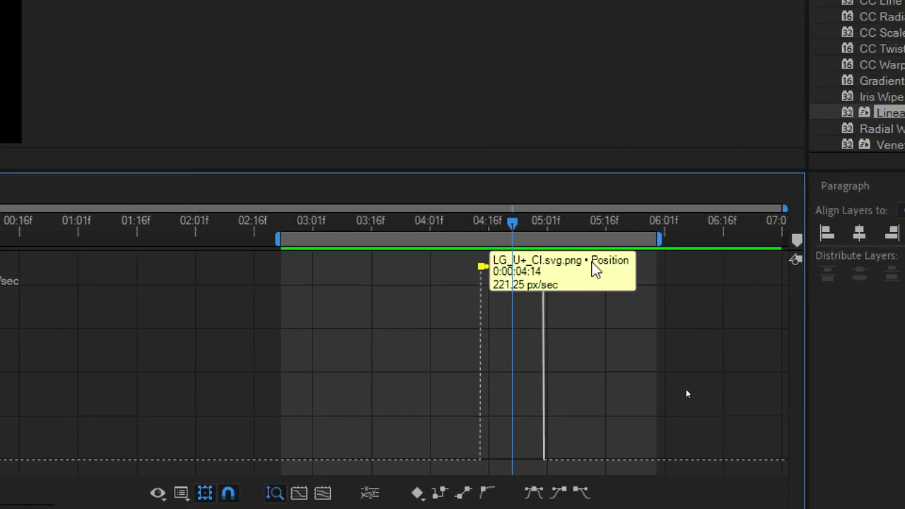
double_click(542, 268)
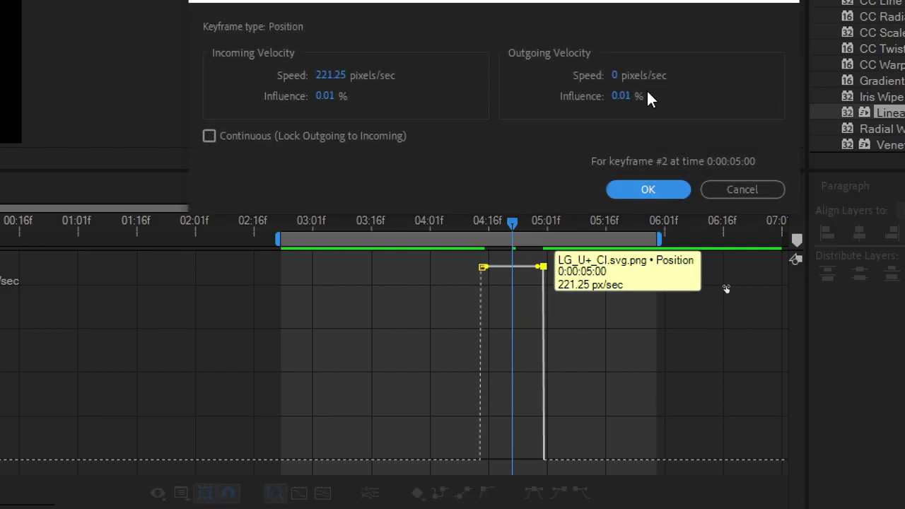
click(331, 94)
text(0)
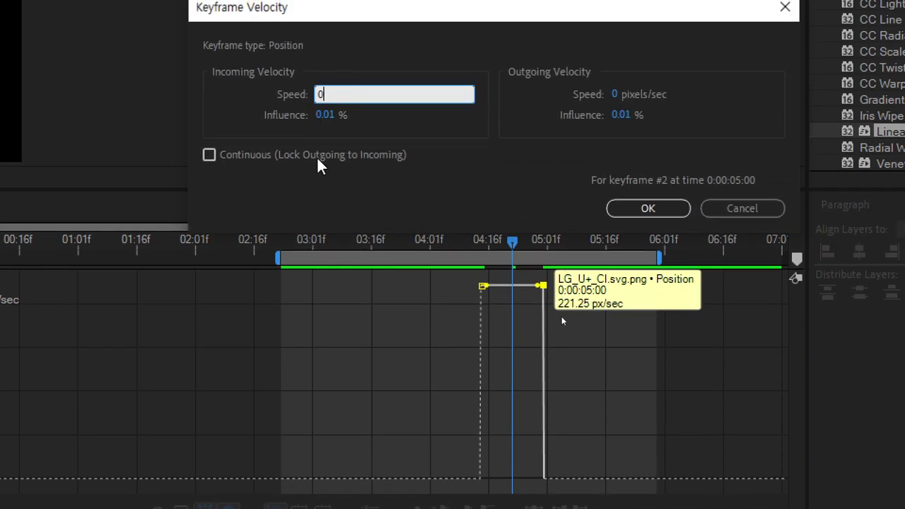
key(Return)
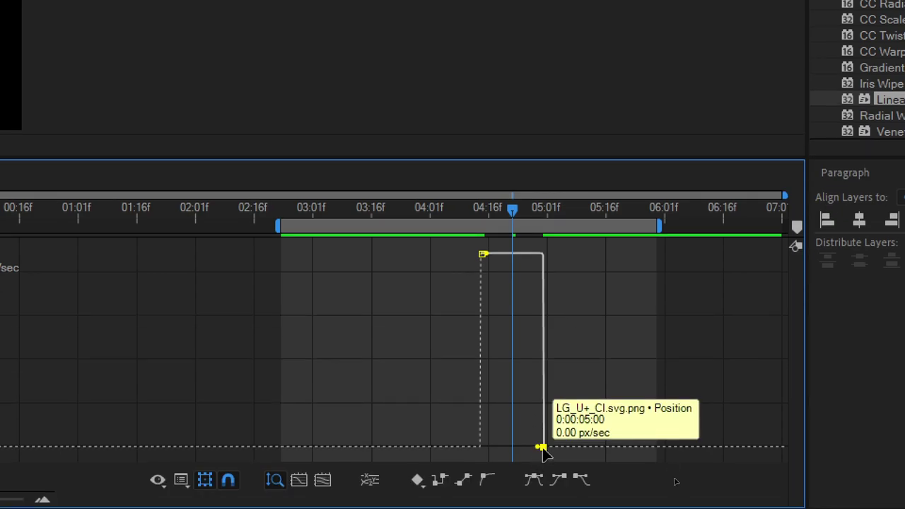
double_click(541, 448)
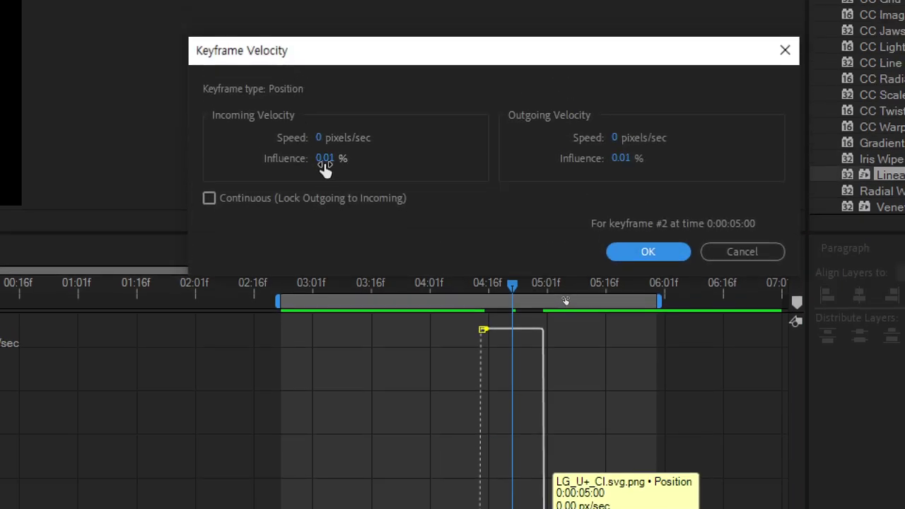
click(326, 158)
text(60)
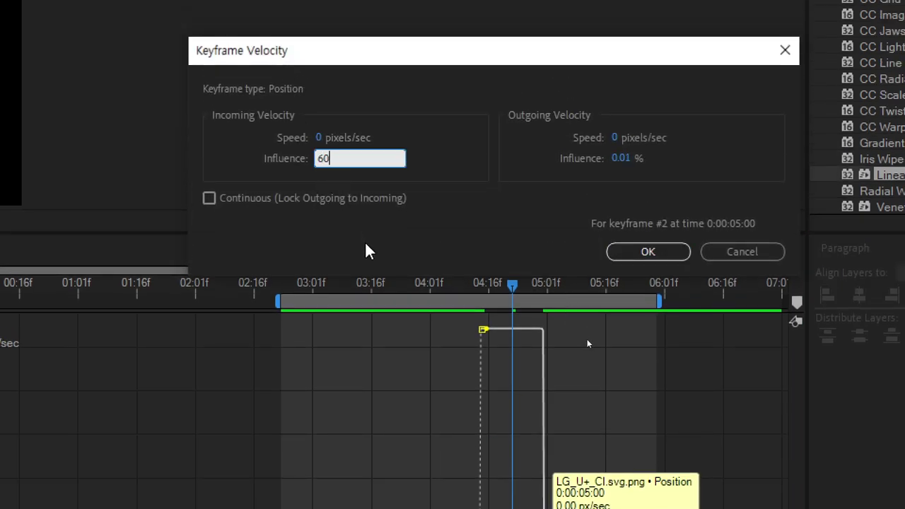
key(Return)
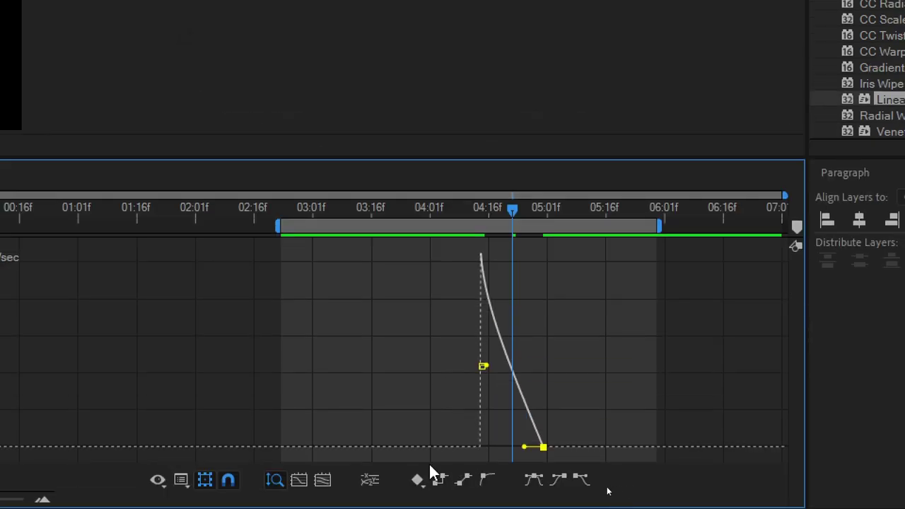
key(space)
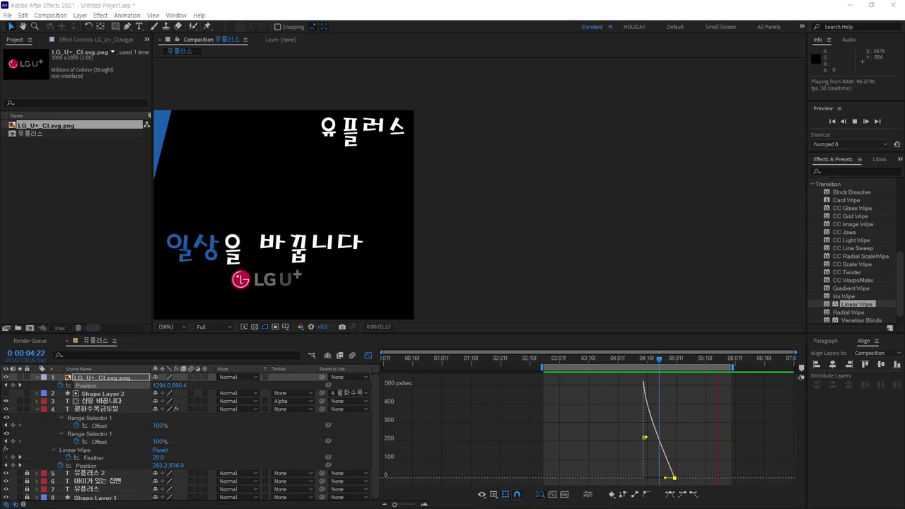
Scrub the logo motion and park at 0:00:05:19, where the logo rests at 1294, 718.
click(657, 358)
mouse_move(665, 363)
mouse_down()
mouse_move(618, 351)
mouse_move(679, 355)
mouse_move(653, 353)
mouse_up()
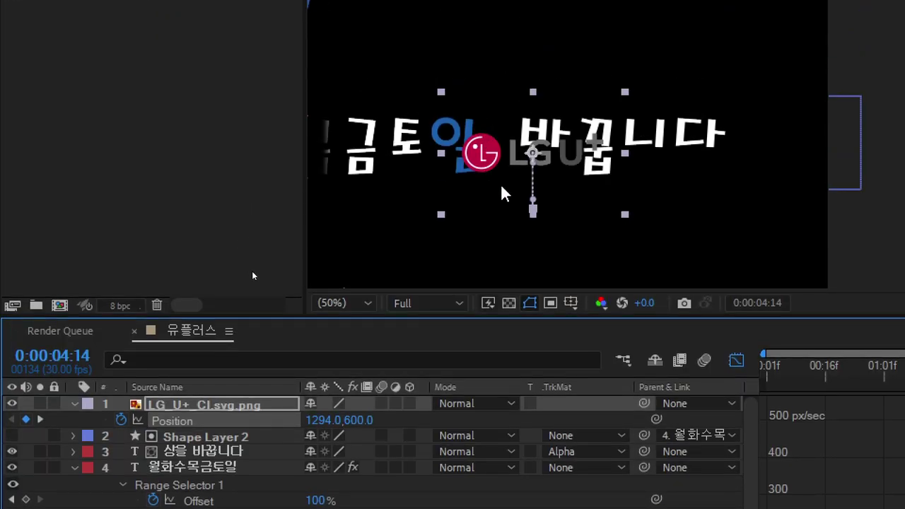
drag(577, 244, 560, 263)
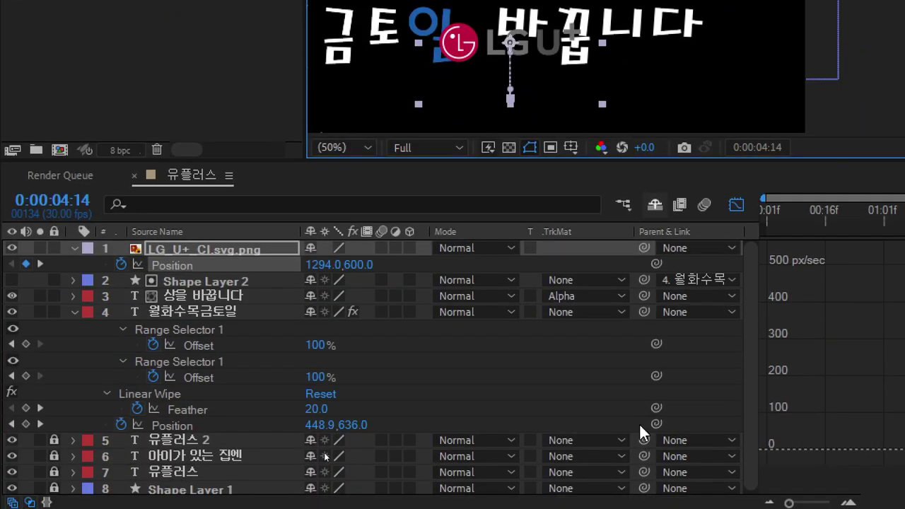
click(727, 355)
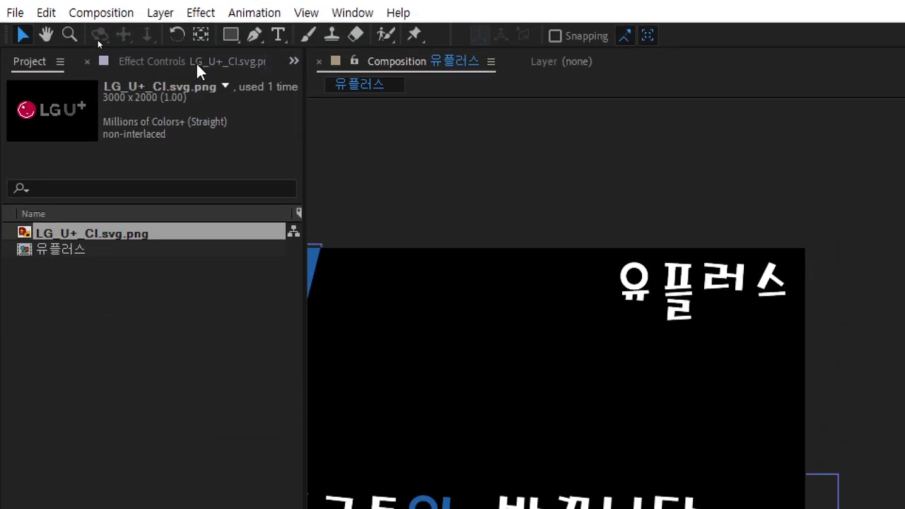
click(230, 53)
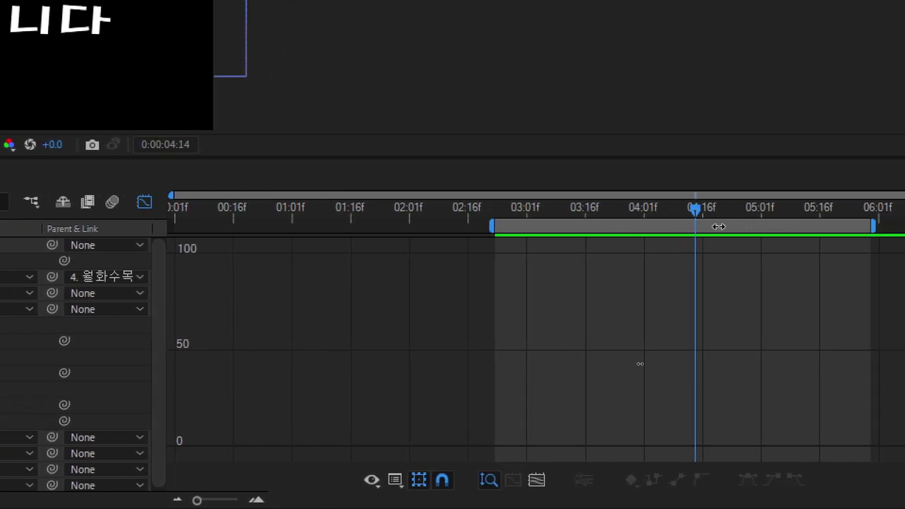
drag(697, 210, 798, 225)
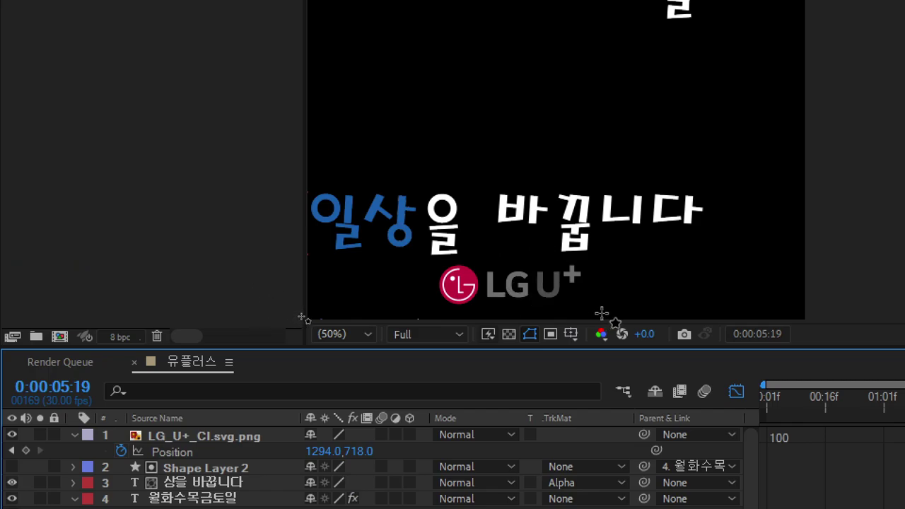
Draw white Rectangle 1 over the LG U+ logo as Shape Layer 3, then select the logo layer.
mouse_move(602, 313)
mouse_down()
mouse_move(486, 291)
mouse_move(418, 257)
mouse_up()
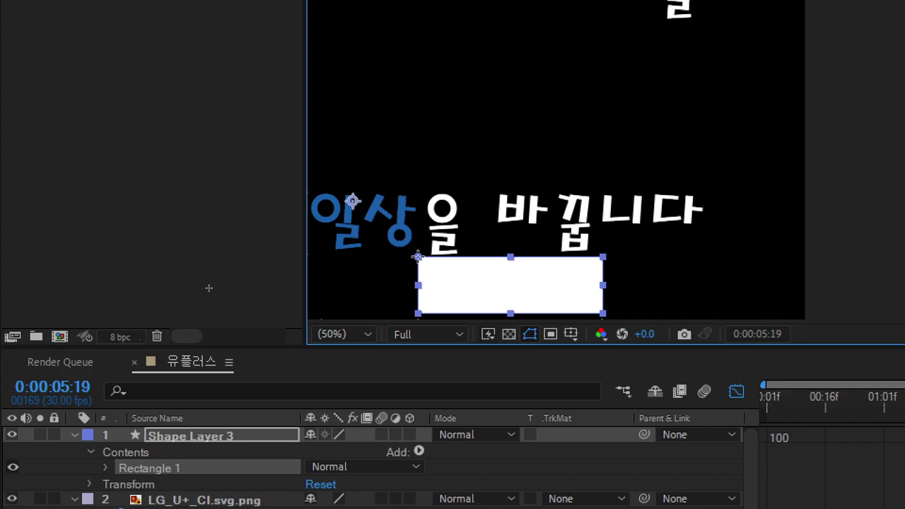
drag(418, 256, 418, 258)
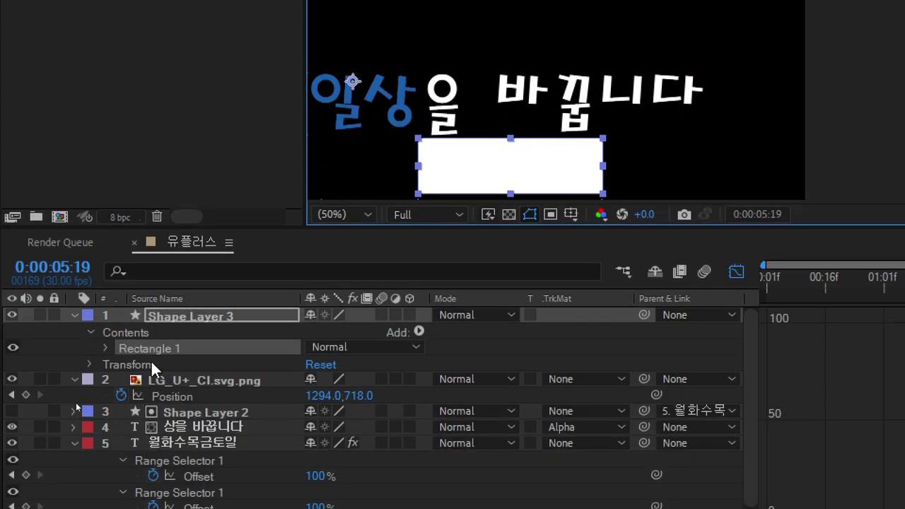
click(157, 397)
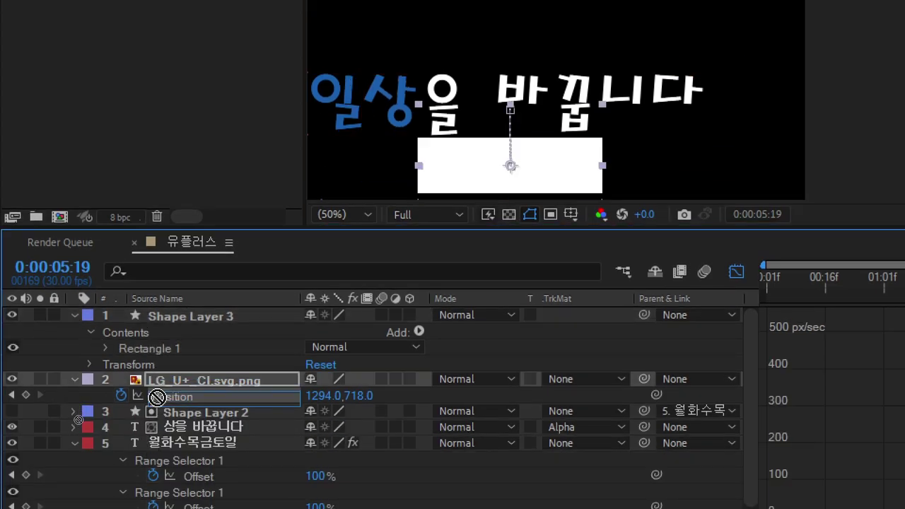
drag(157, 398, 219, 316)
Set the LG_U+_CI.svg.png layer's track matte to Alpha Matte 'Shape Layer 3' and preview the result.
click(212, 318)
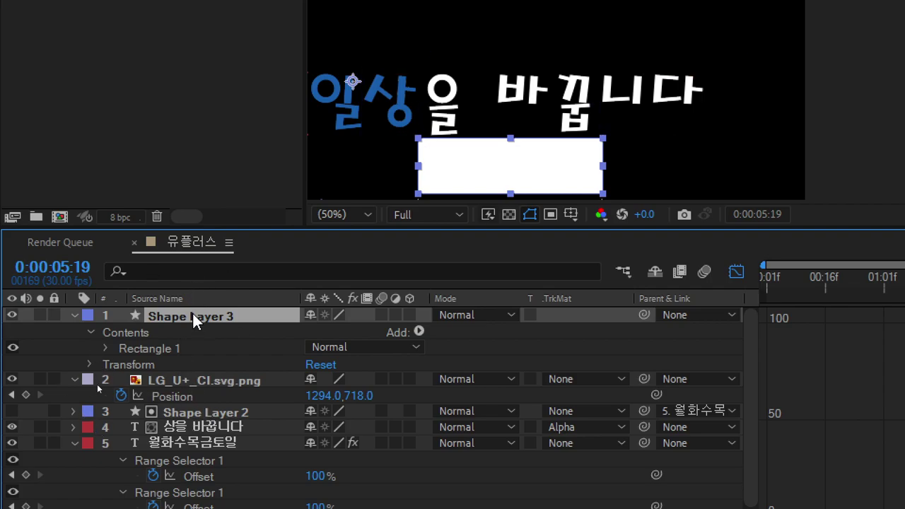
click(222, 379)
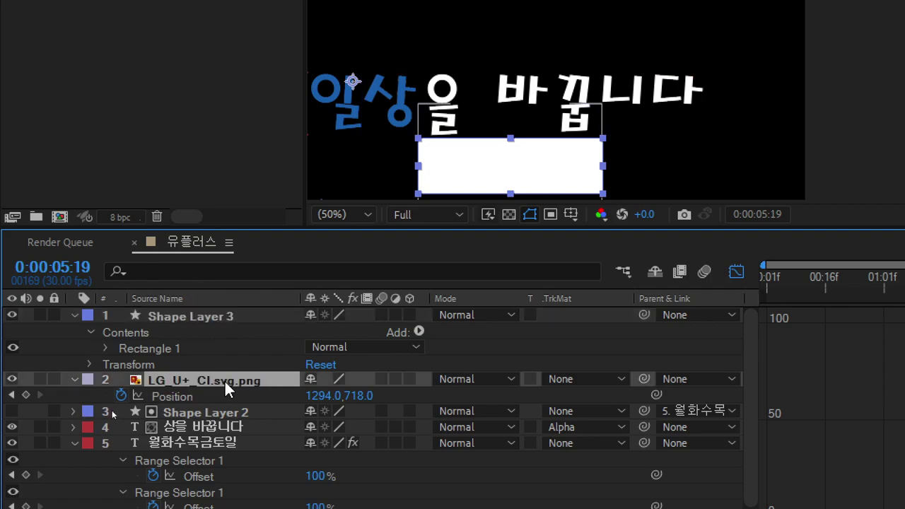
click(210, 315)
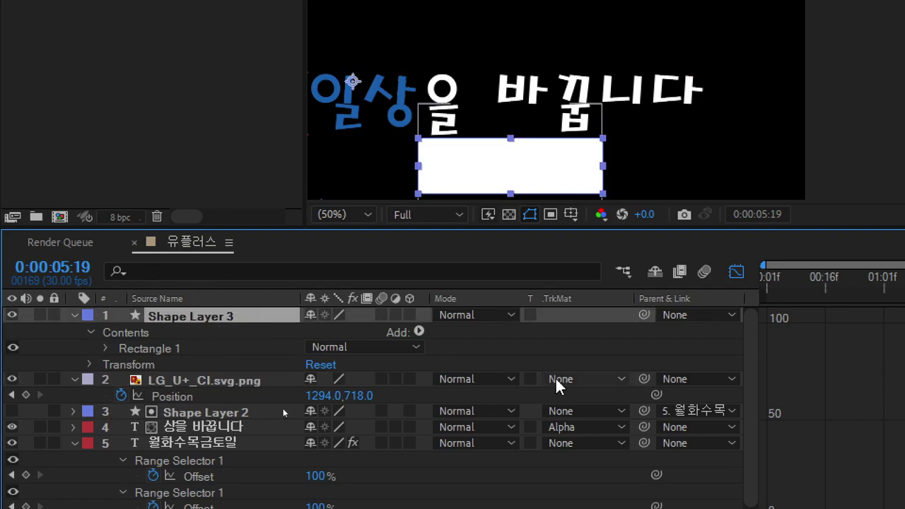
click(590, 380)
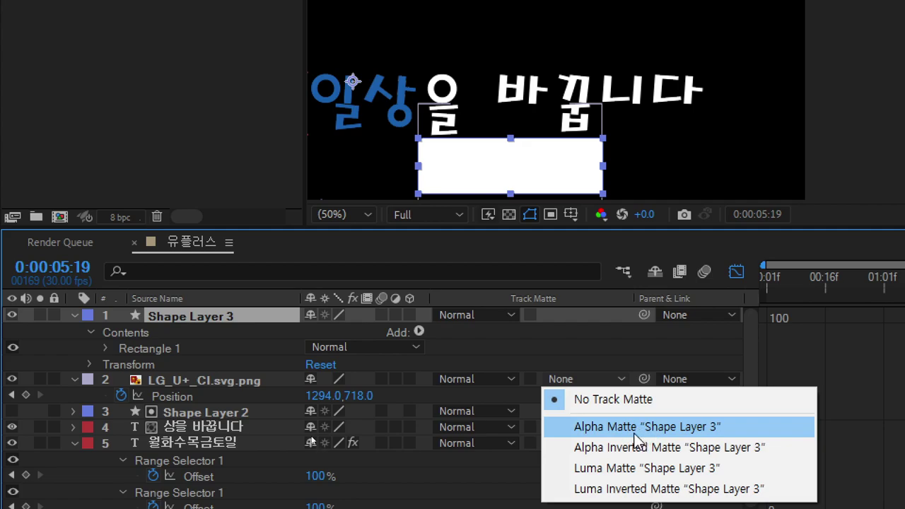
click(619, 433)
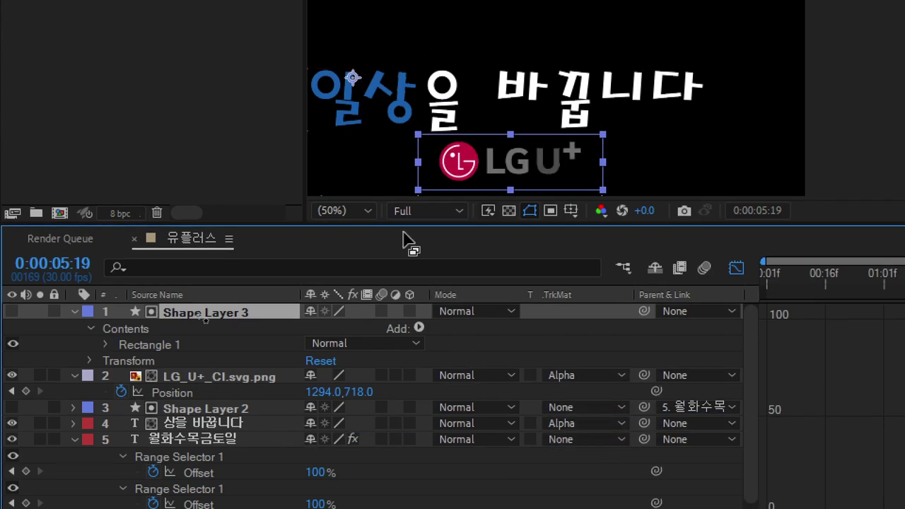
key(space)
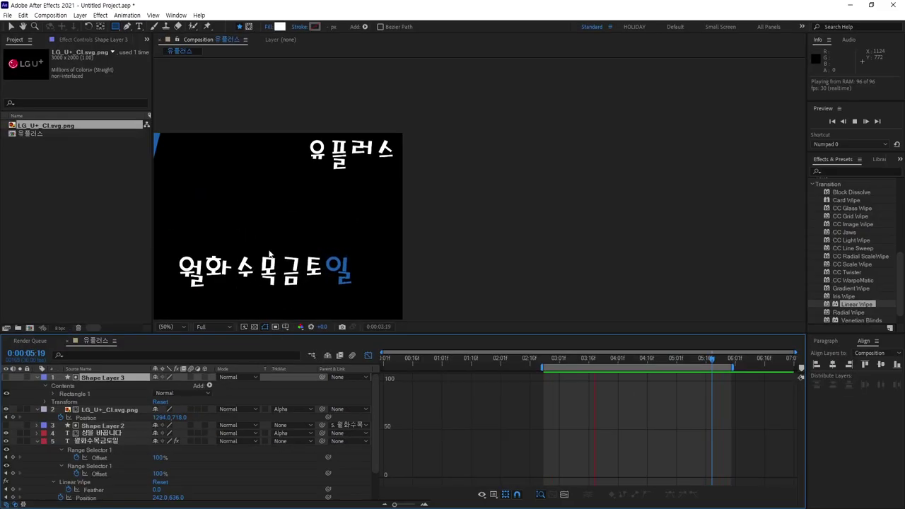
Preview the animation and stop at 0:00:04:16 to check the text.
click(655, 368)
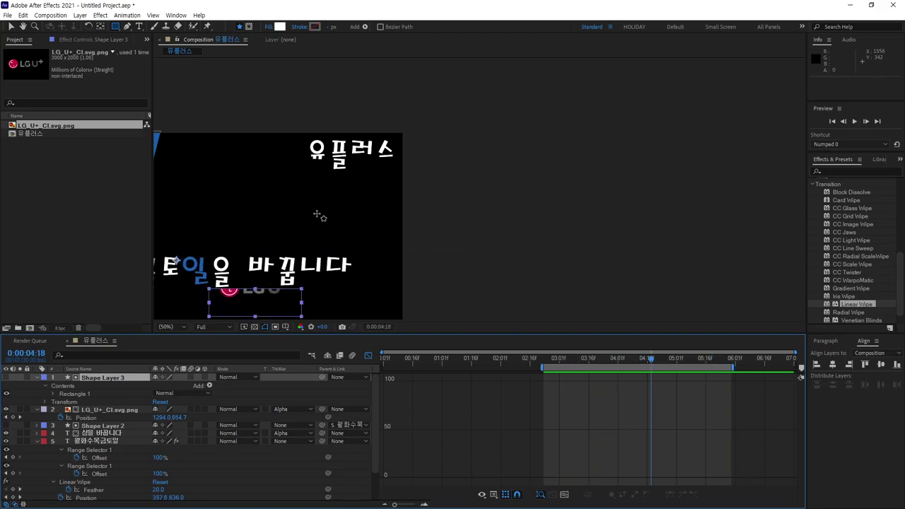
mouse_move(318, 213)
mouse_down()
mouse_move(625, 143)
mouse_move(639, 155)
mouse_up()
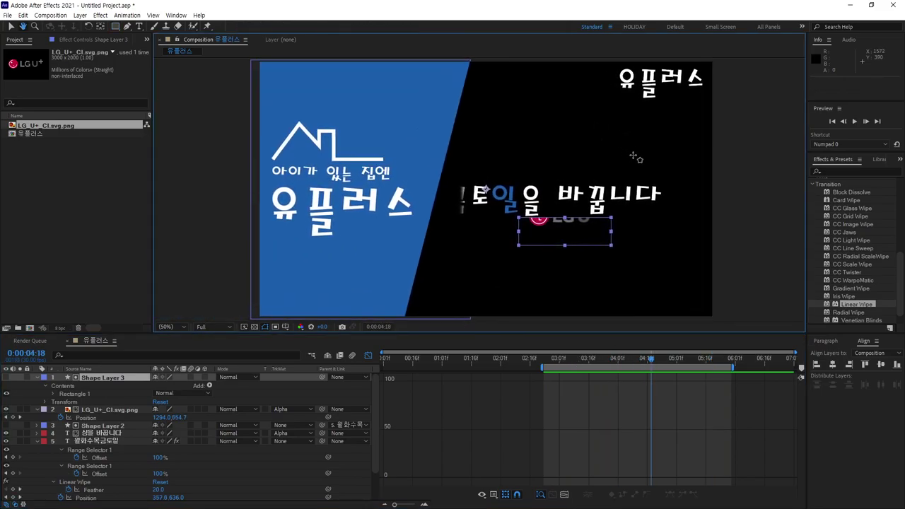
key(space)
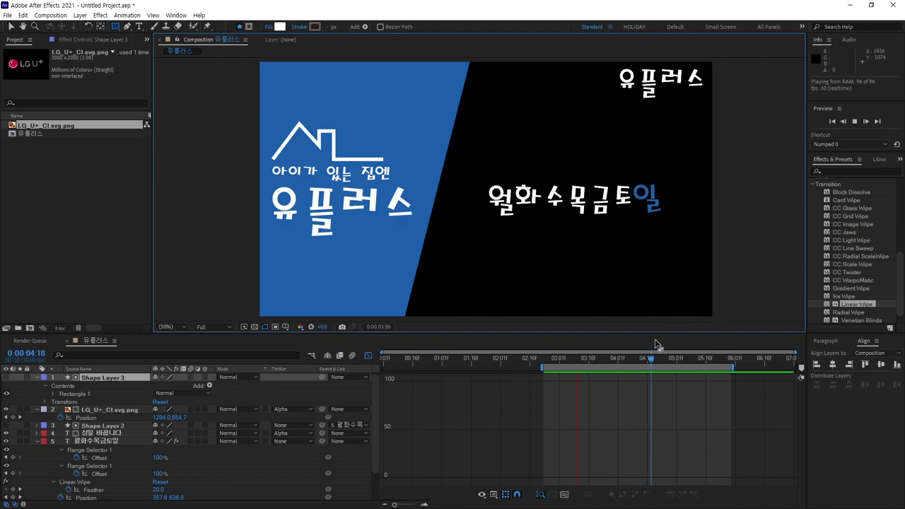
click(629, 359)
click(647, 359)
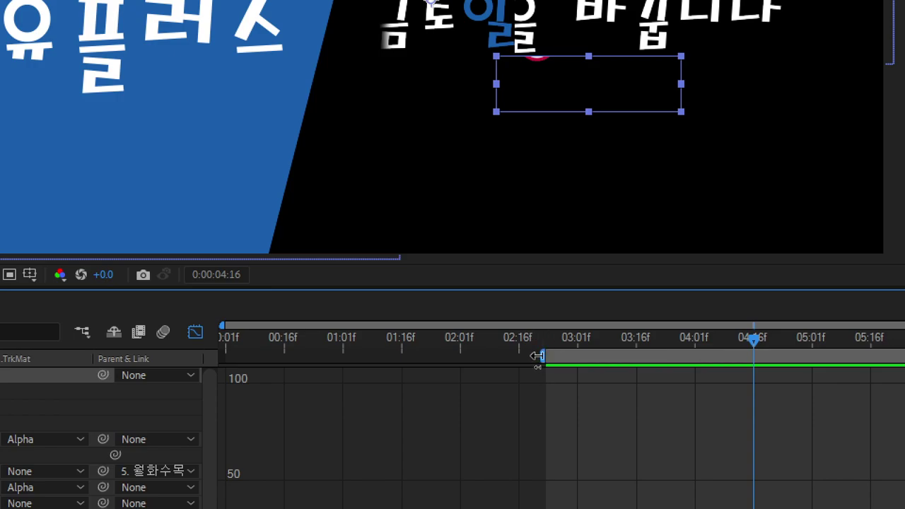
Extend the work area back to 0 and hide the 유플러스 title layer in the top-right corner.
drag(537, 364, 224, 357)
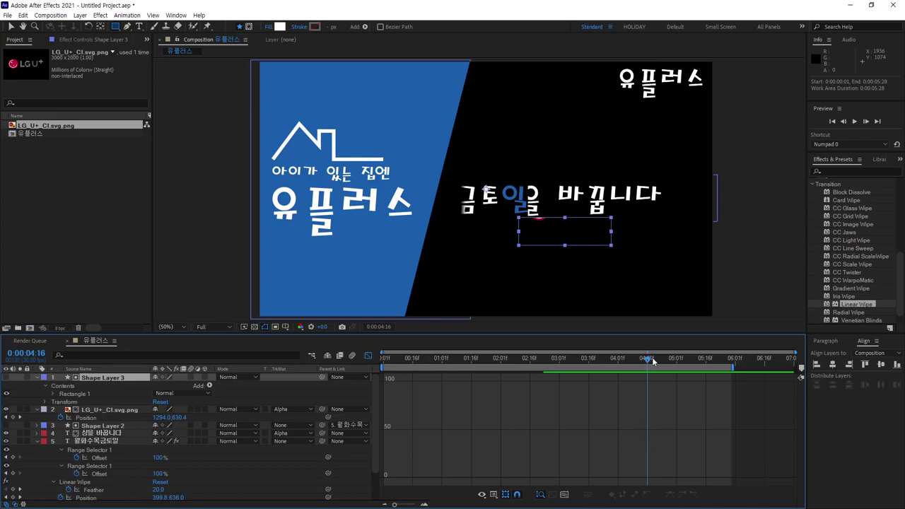
mouse_move(653, 361)
mouse_down()
mouse_move(731, 376)
mouse_move(445, 385)
mouse_up()
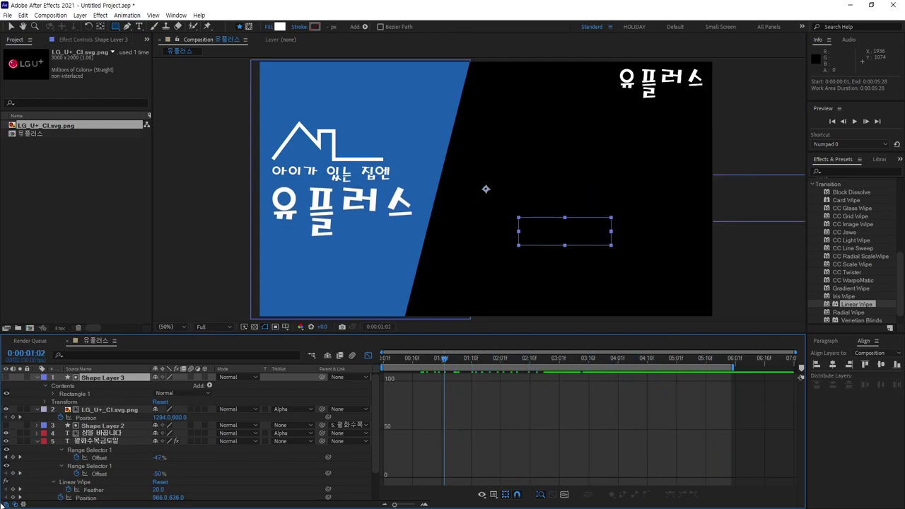
scroll(4, 488, down, 2)
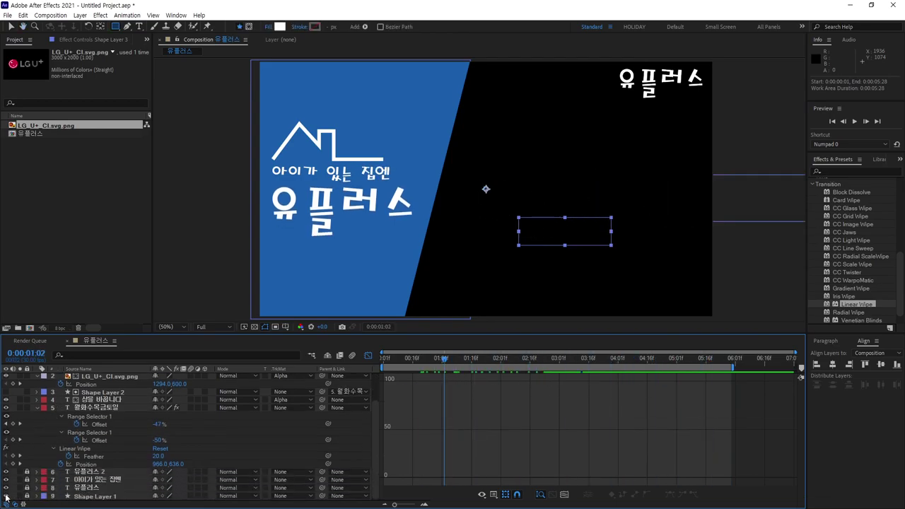
click(6, 488)
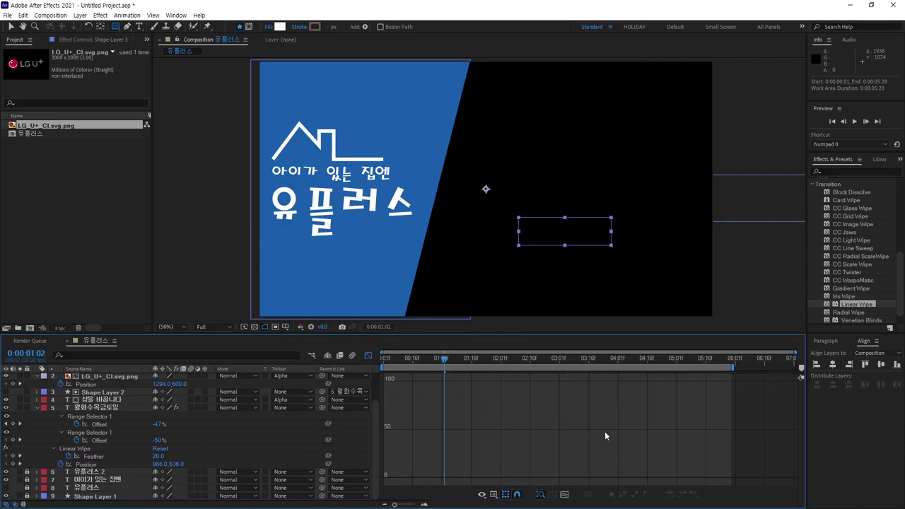
mouse_move(444, 358)
mouse_down()
mouse_move(403, 376)
mouse_move(368, 359)
mouse_up()
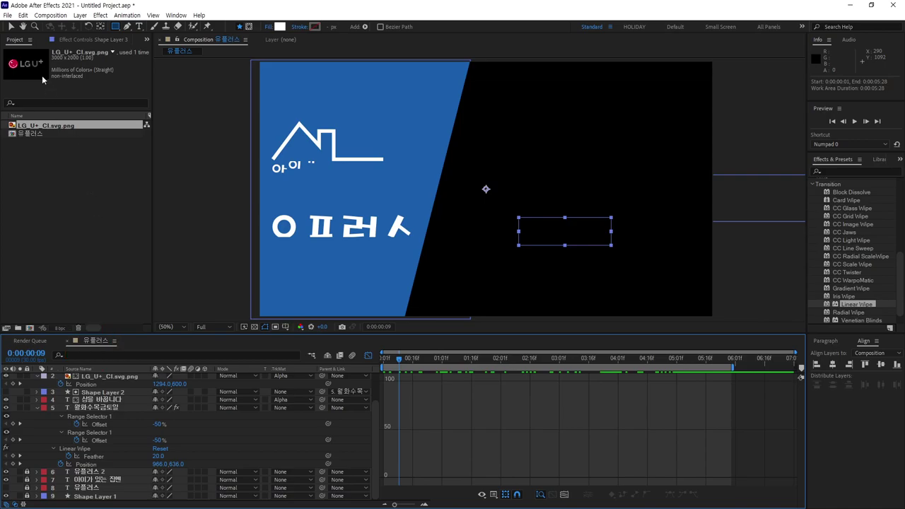
Queue the 유플러스 composition through File > Export > Add to Render Queue.
click(7, 15)
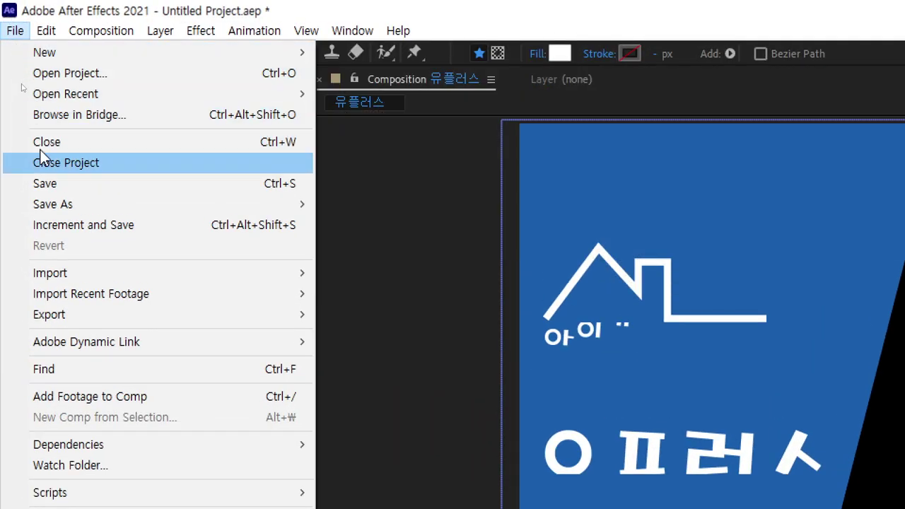
mouse_move(151, 320)
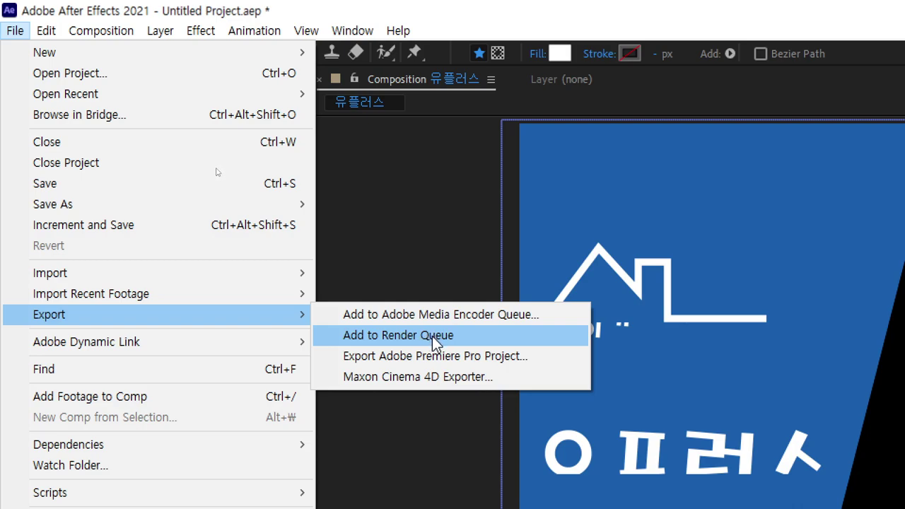
click(432, 338)
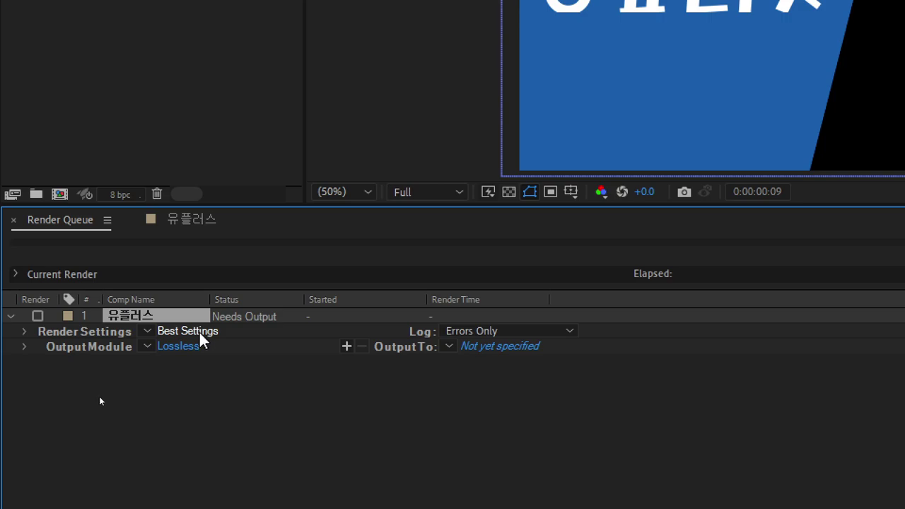
Accept Best Settings: Best quality, Full resolution, 30 fps, work area only.
click(203, 335)
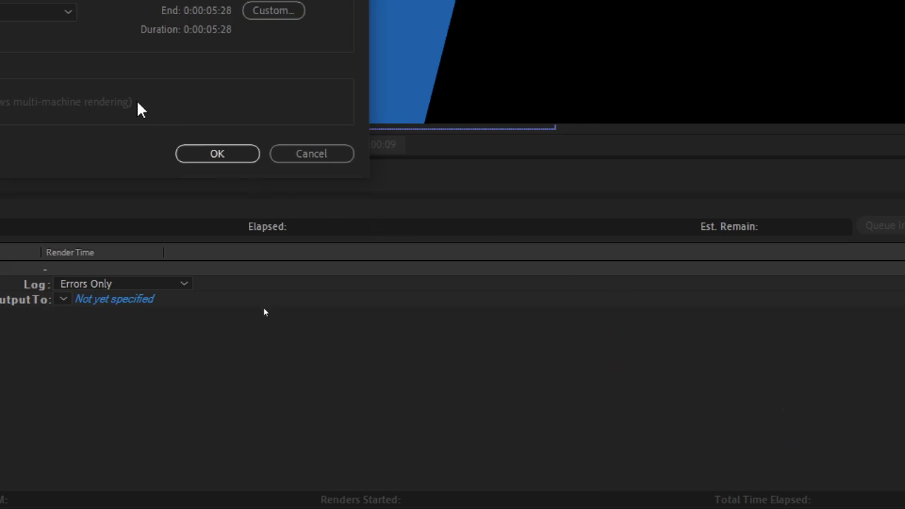
click(194, 154)
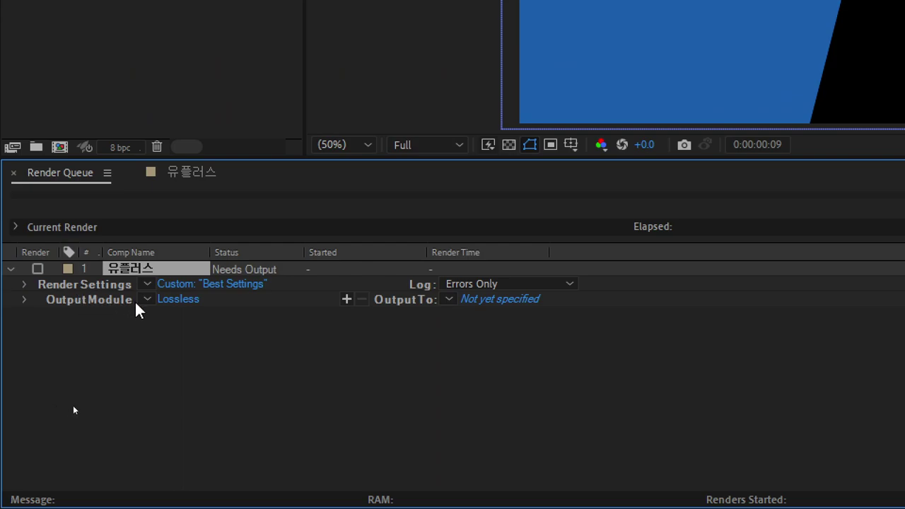
Change the output module format from Lossless to QuickTime.
click(178, 299)
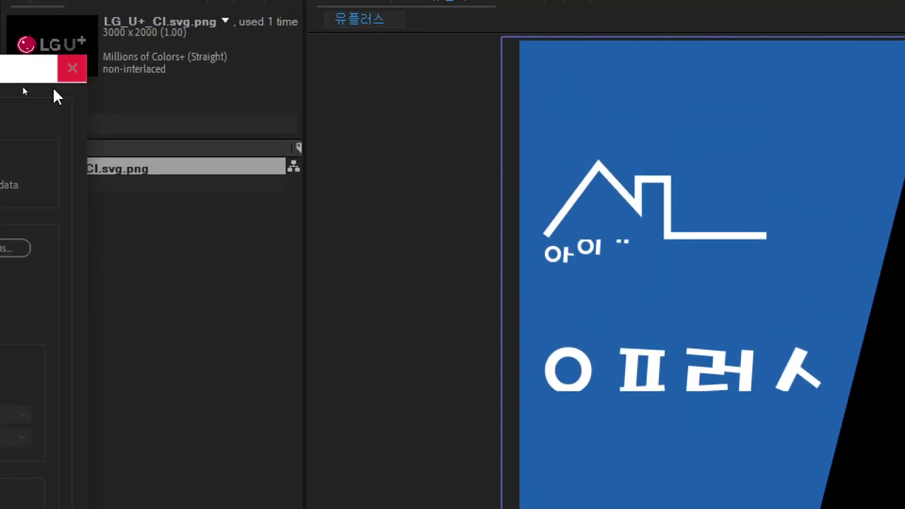
drag(10, 82, 700, 86)
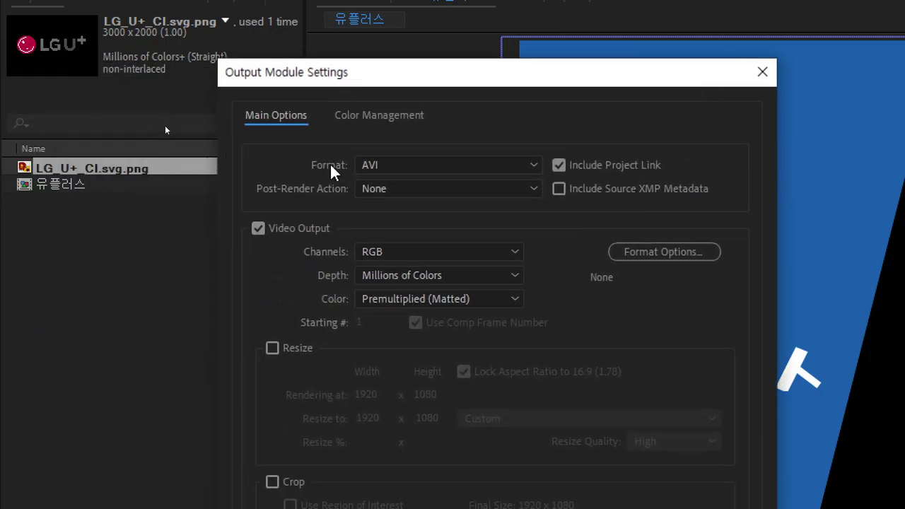
click(527, 168)
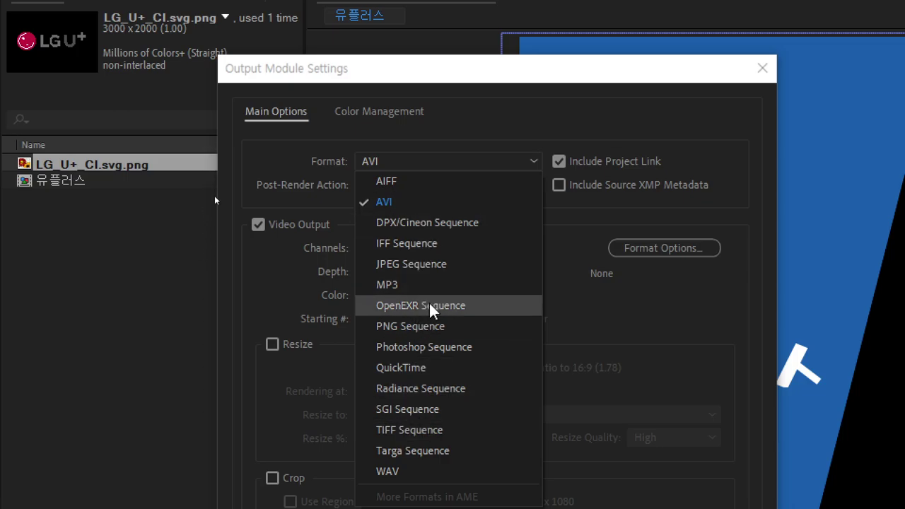
click(437, 368)
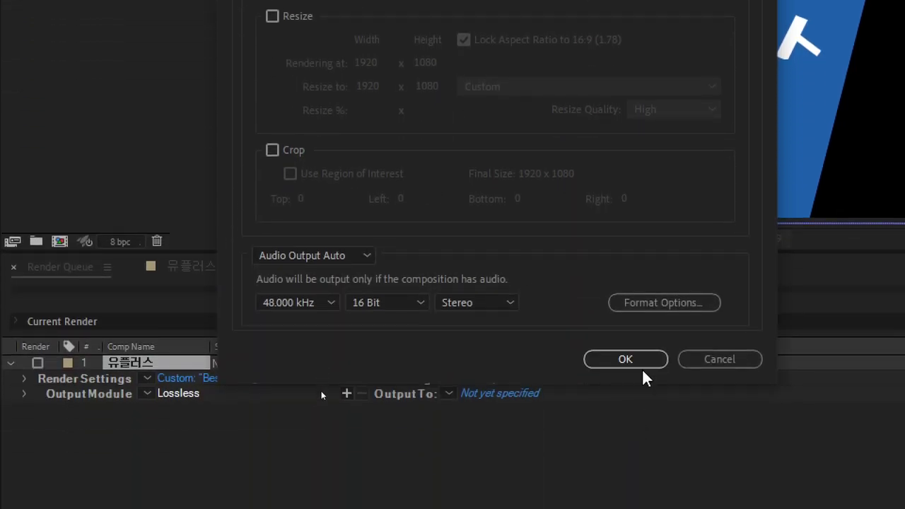
click(636, 362)
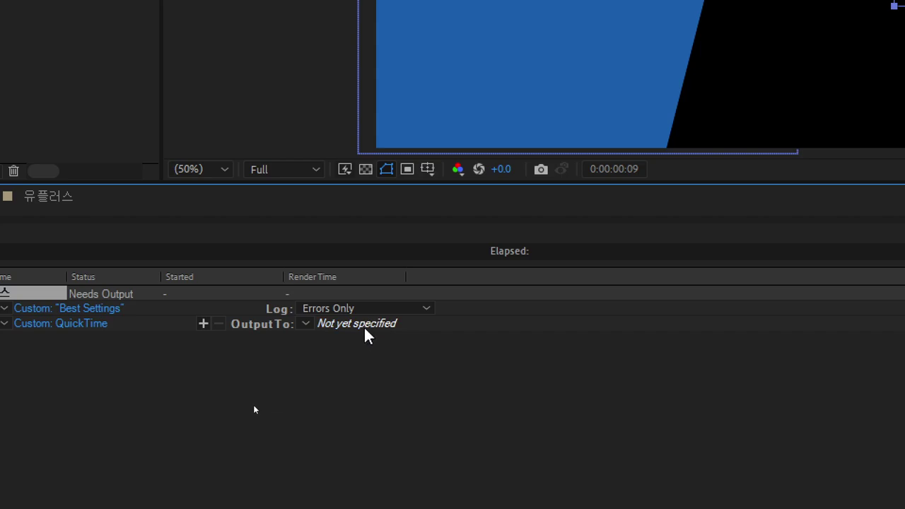
Set the output destination folder to G:\02_AE\수업내용.
click(361, 331)
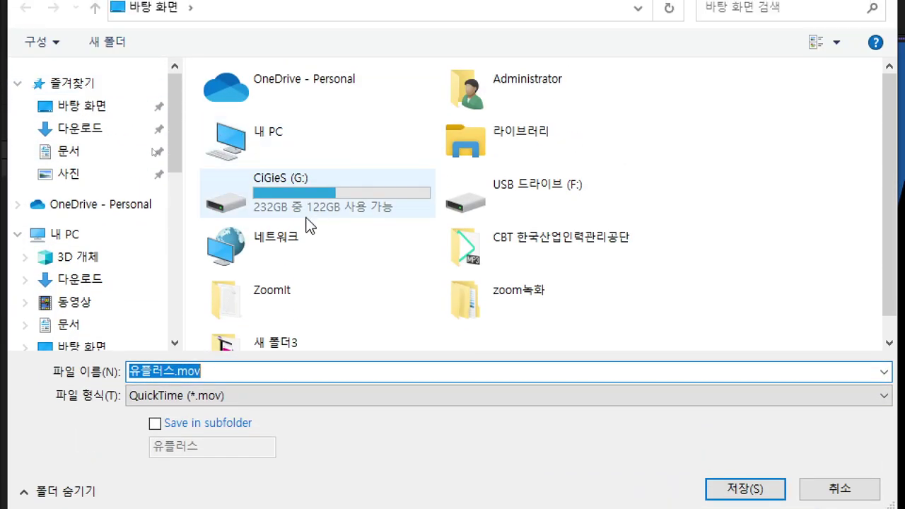
click(312, 199)
double_click(311, 206)
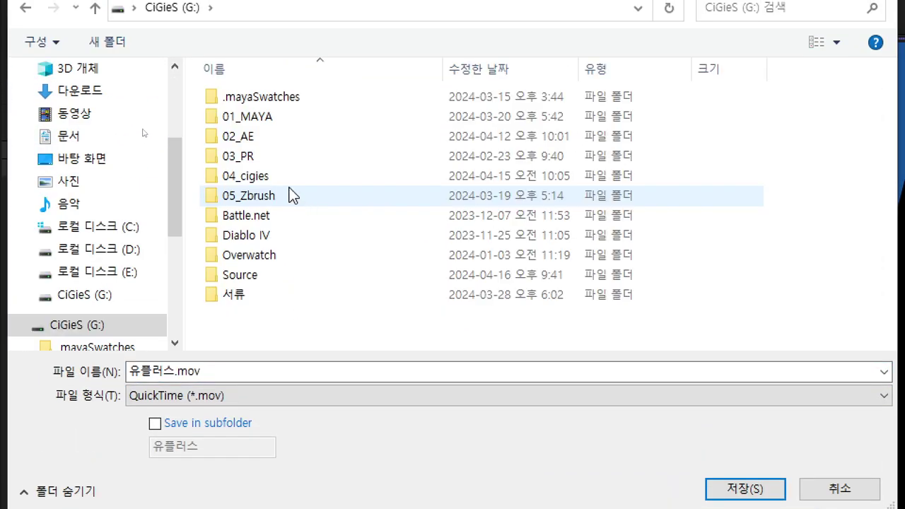
click(263, 136)
double_click(262, 137)
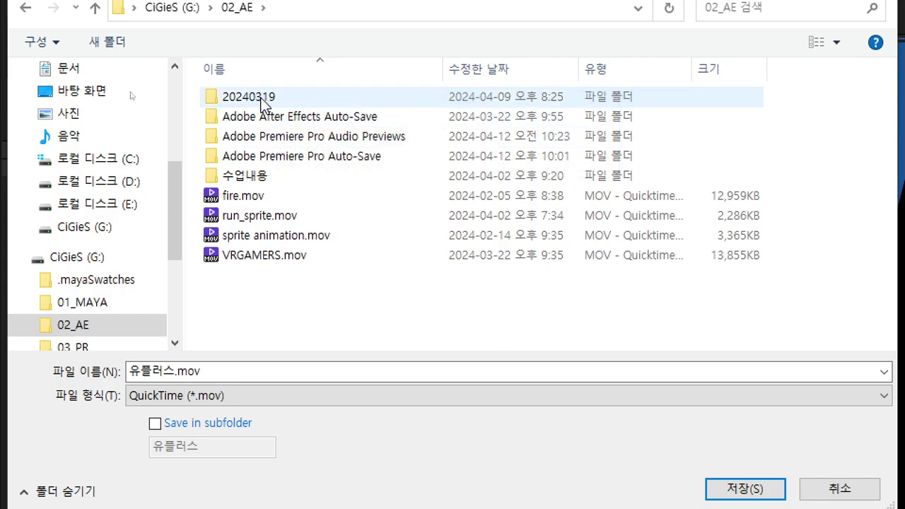
click(261, 178)
double_click(261, 178)
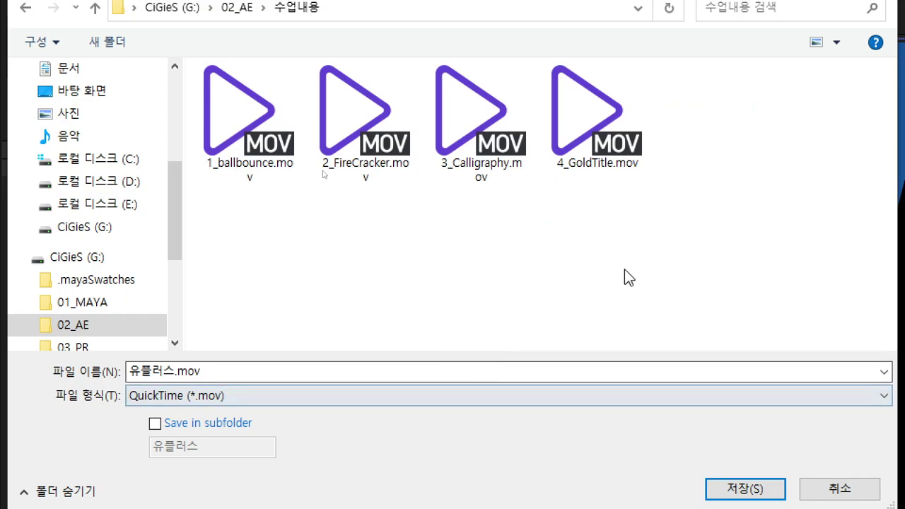
Rename the output file from 4_GoldTitle.mov to 5_U+TVLogo.mov.
click(599, 170)
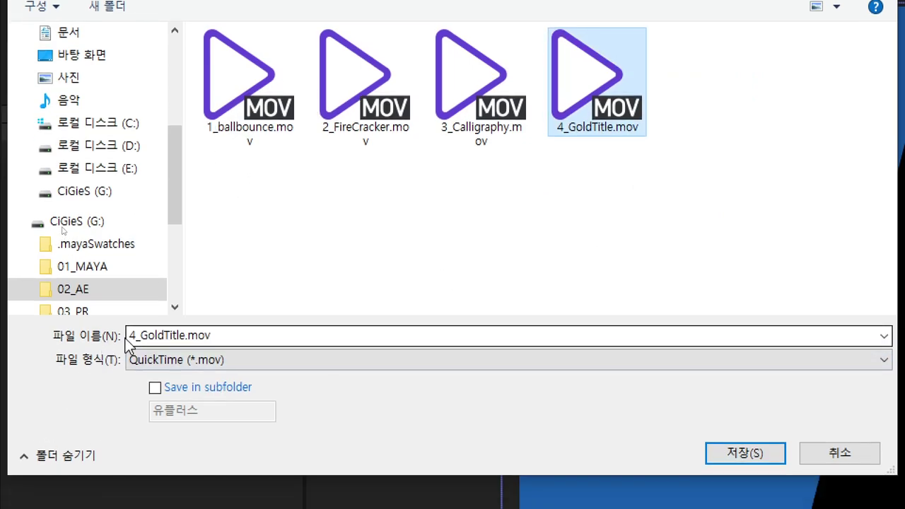
double_click(132, 337)
key(Left)
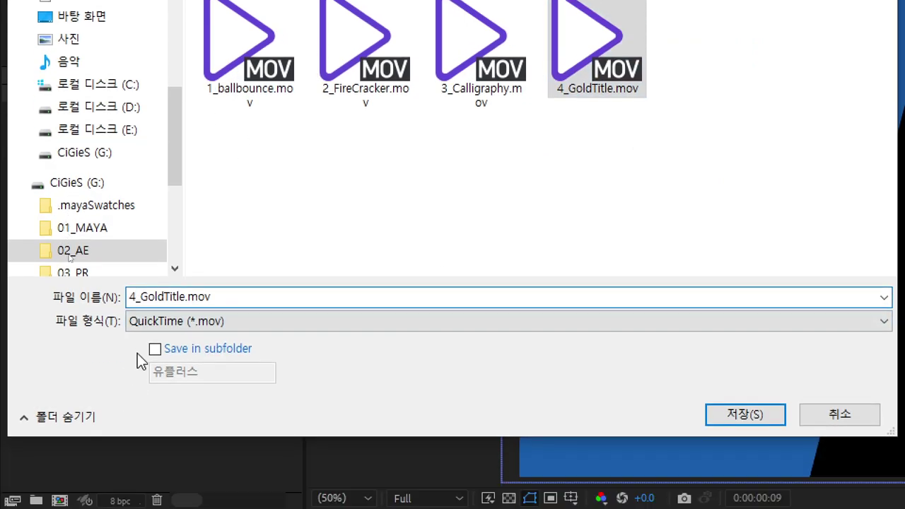
key(BackSpace)
text(5)
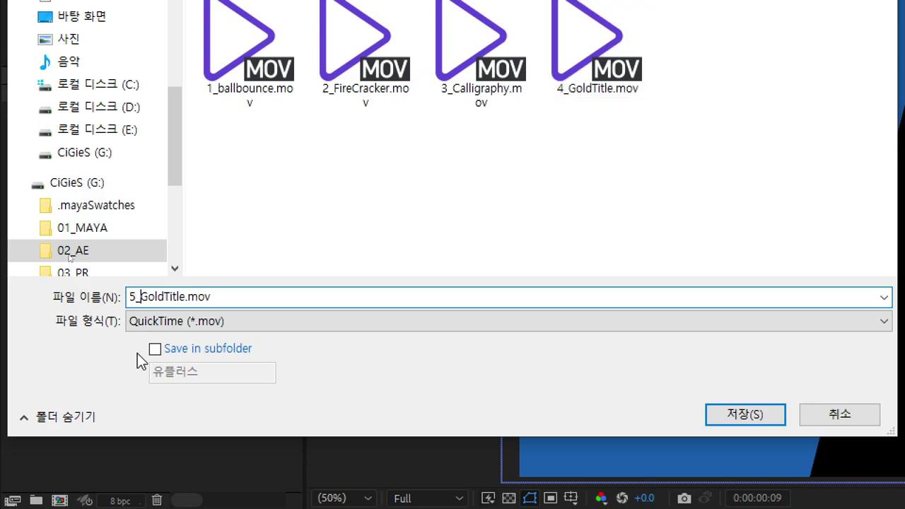
key(ctrl+Right)
key(BackSpace)
key(BackSpace)
key(BackSpace)
key(BackSpace)
key(BackSpace)
key(BackSpace)
key(BackSpace)
key(BackSpace)
text(U)
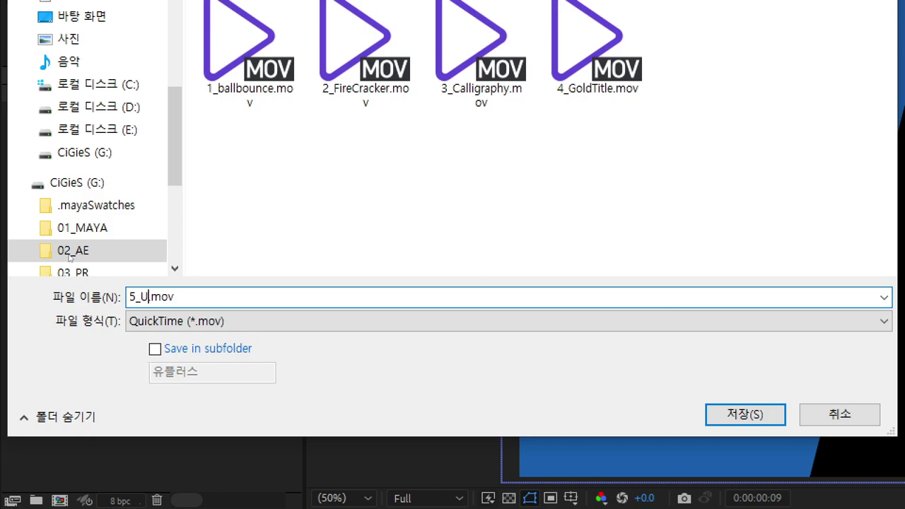
text(+)
text(TV)
text(Logo)
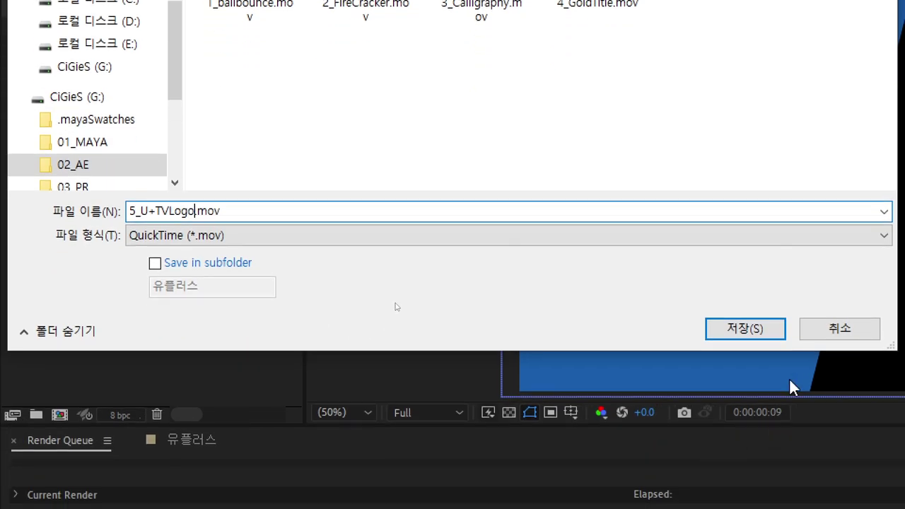
Save the 5_U+TVLogo.mov destination and start rendering the 유플러스 composition.
click(757, 414)
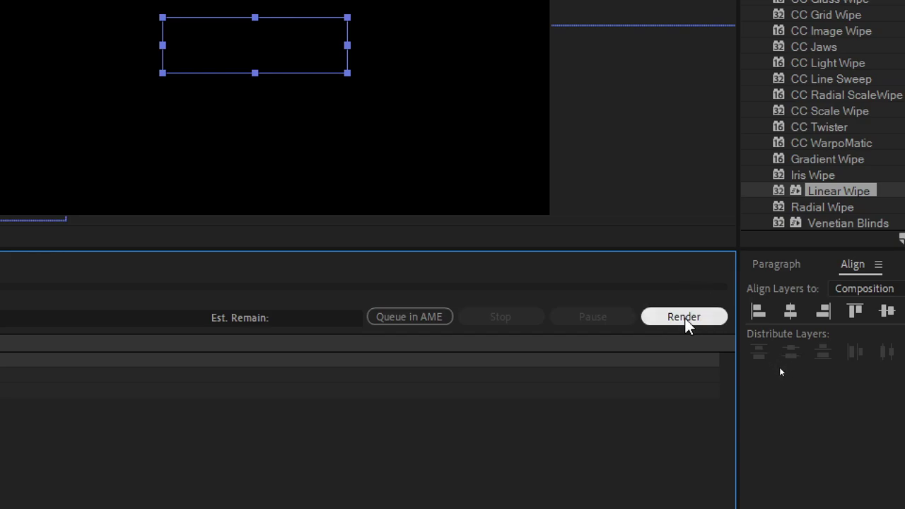
click(684, 323)
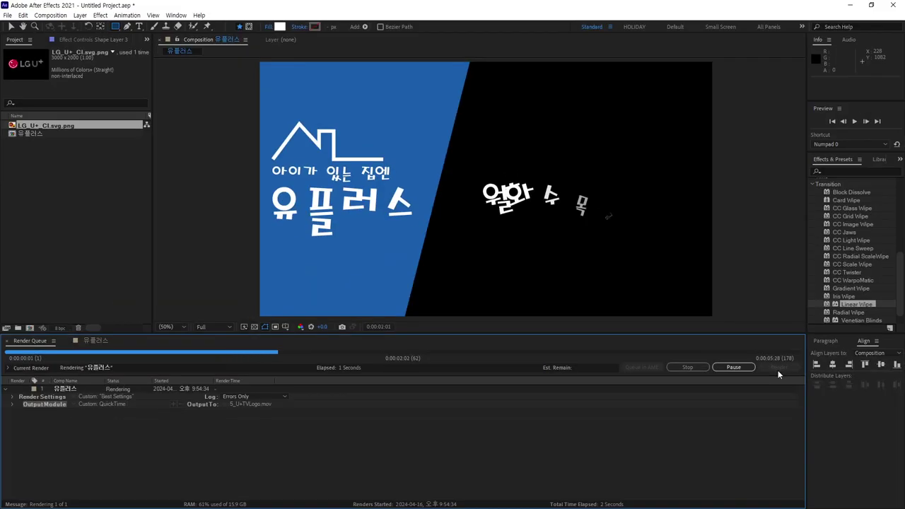